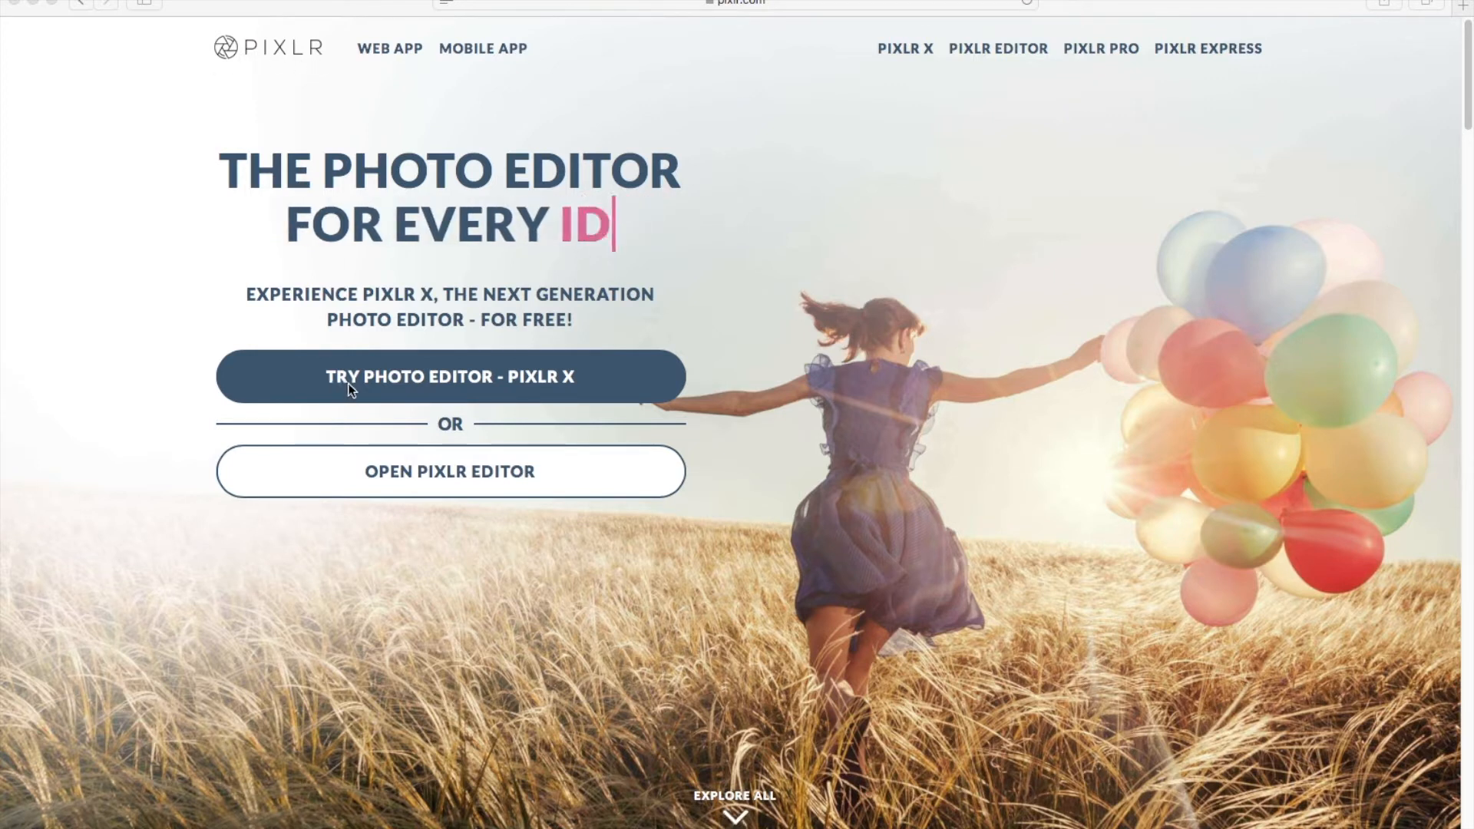
Open the Pixlr X photo editor and start a new image from the Web 720p preset (1280x720)
{"action": "left_click", "coordinate": [602, 368]}
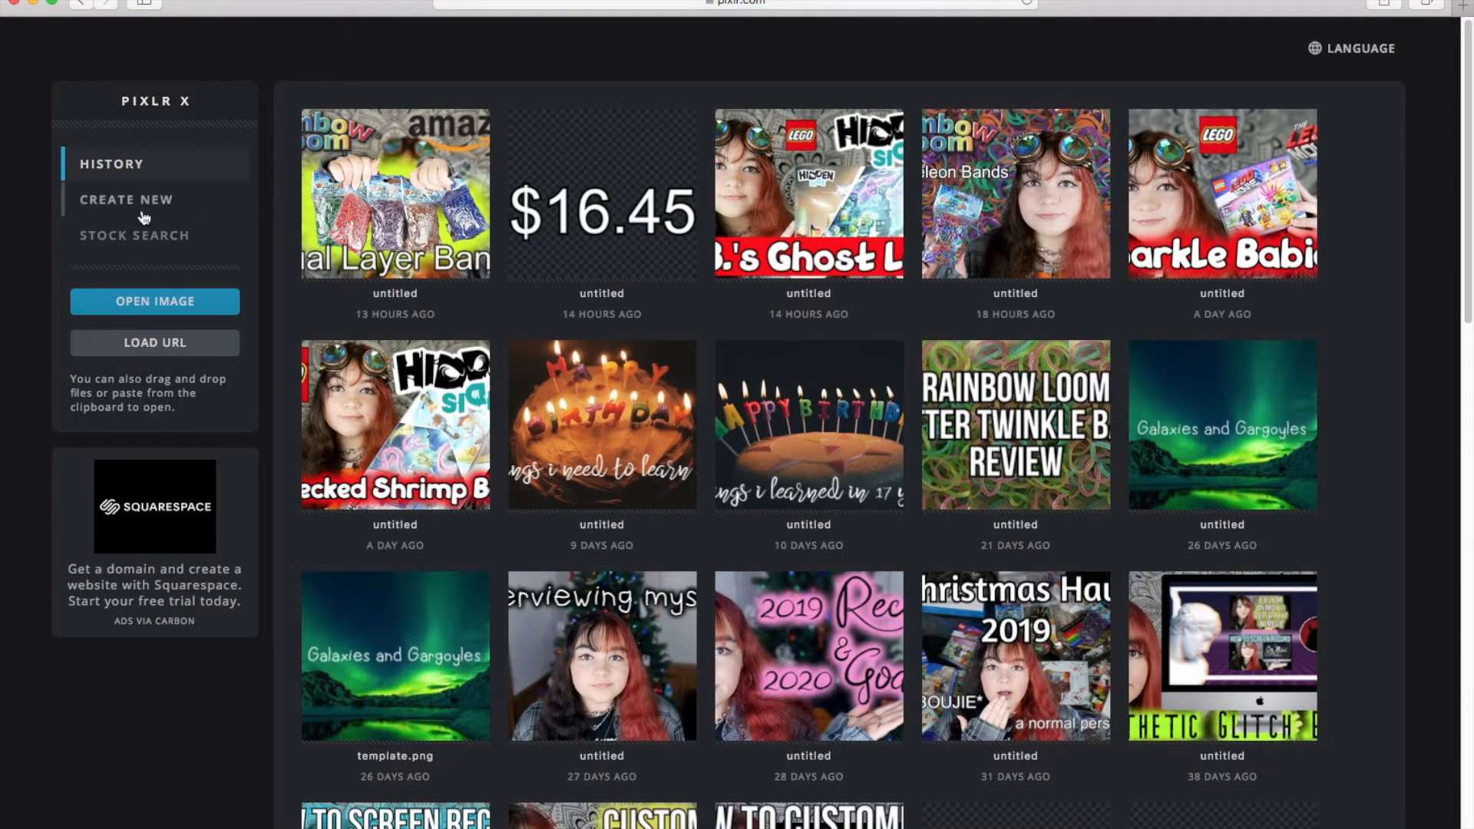
{"action": "left_click", "coordinate": [150, 210]}
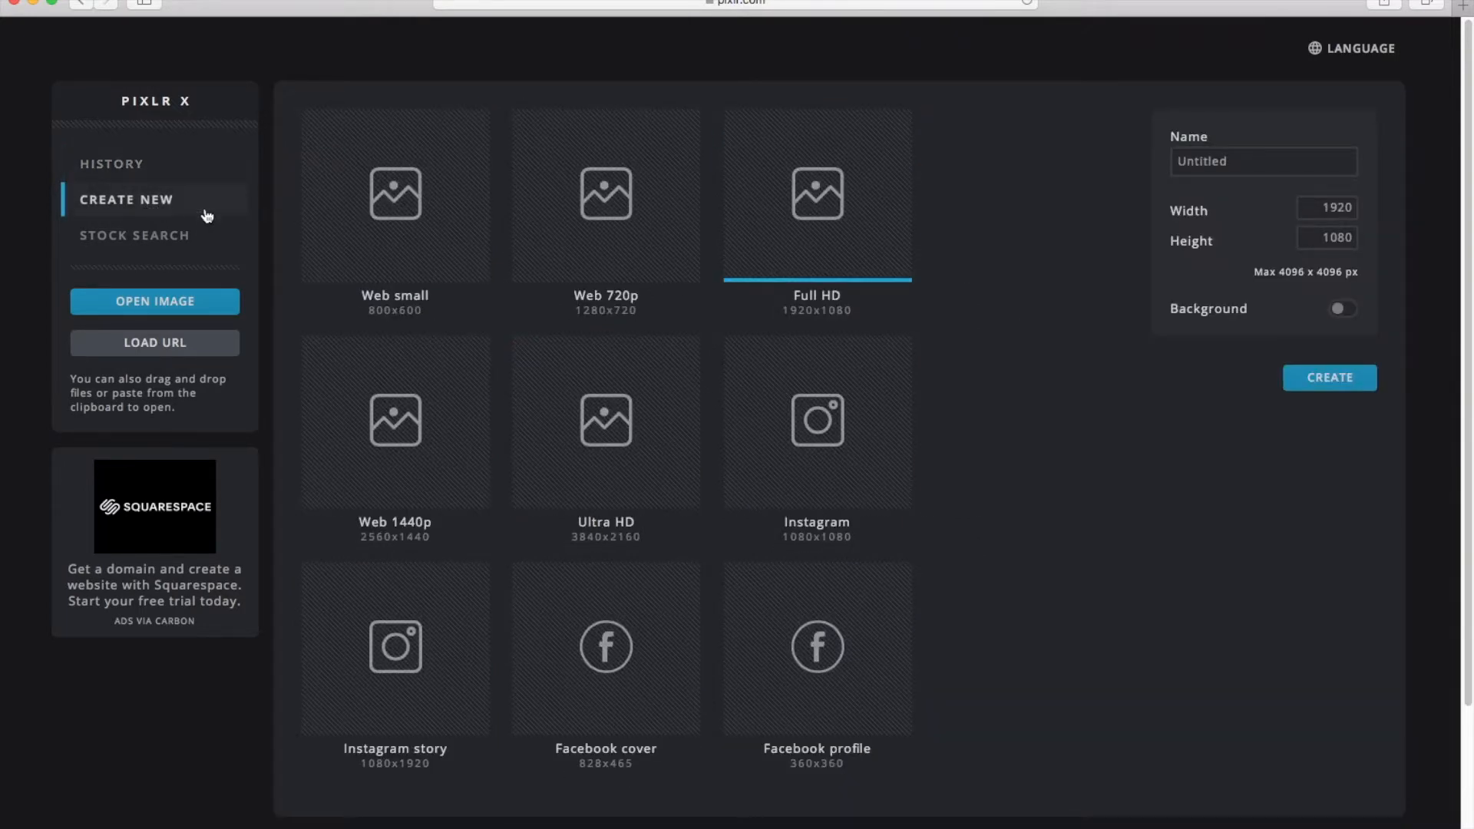
{"action": "left_click", "coordinate": [623, 220]}
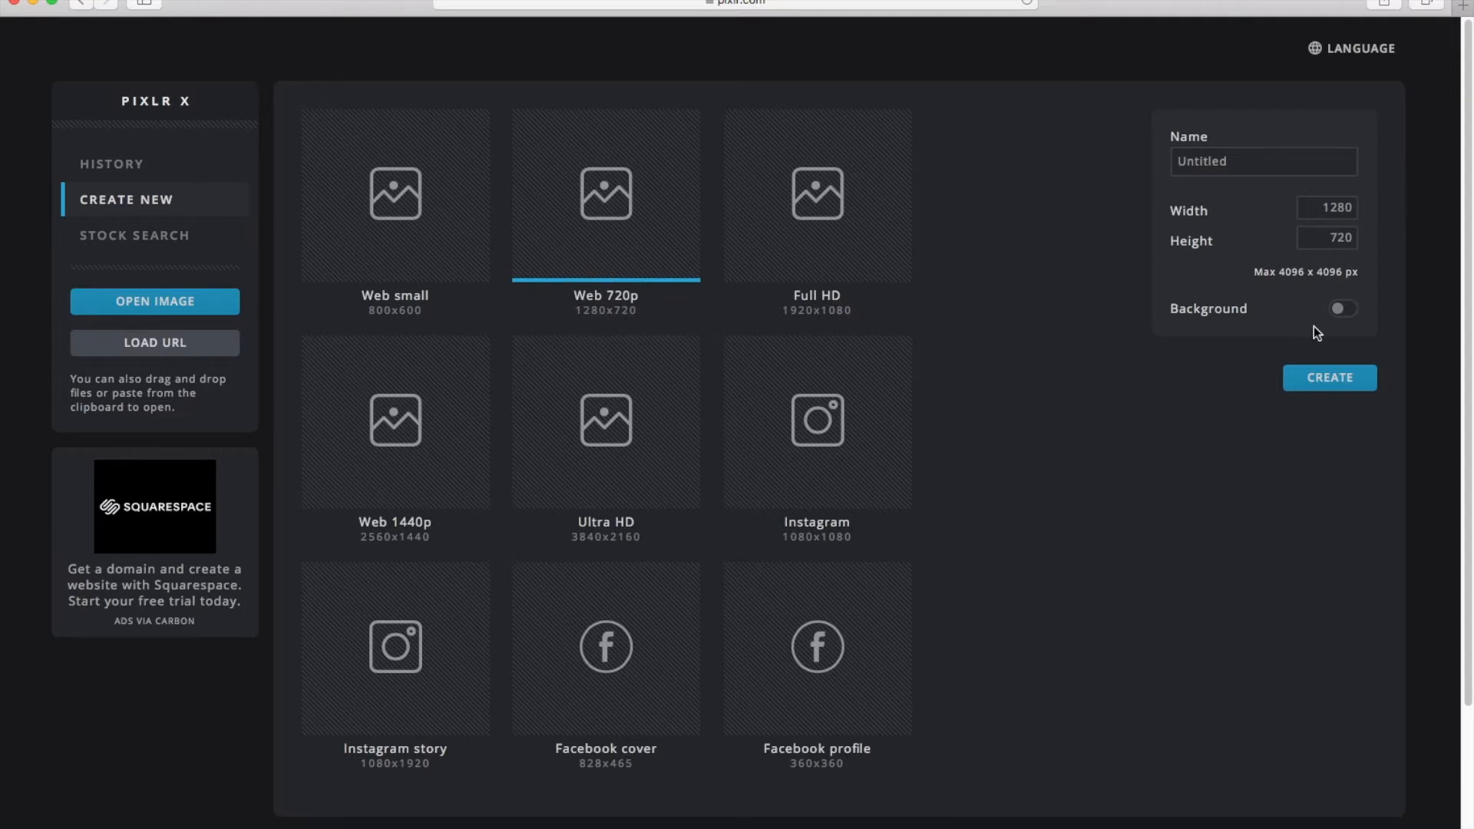
Enable a background for the new image, colour it light green (#96E6B1), and create the canvas
{"action": "left_click", "coordinate": [1344, 310]}
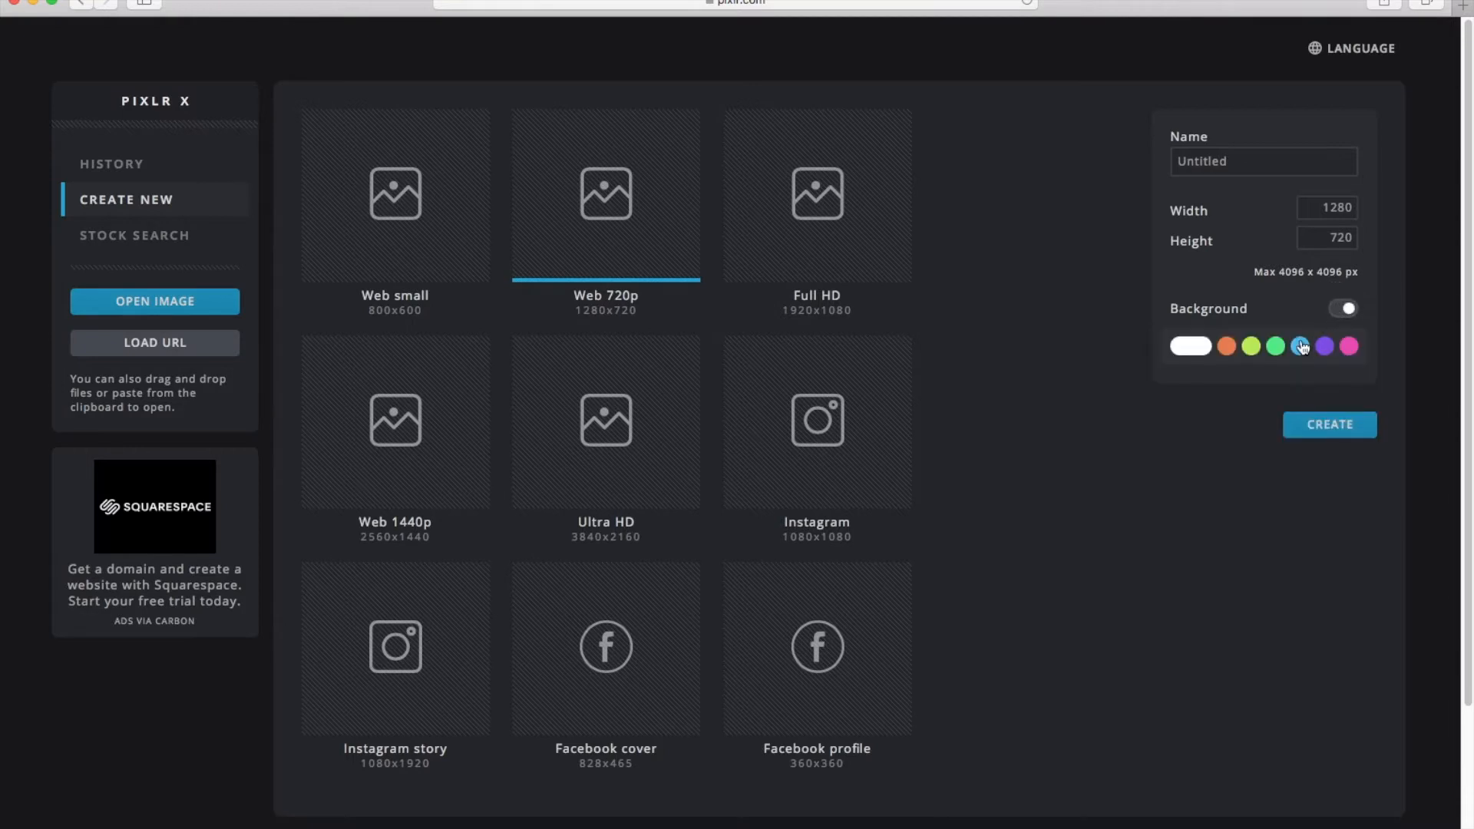
{"action": "left_click", "coordinate": [1253, 348]}
{"action": "left_click_drag", "start_coordinate": [1259, 392], "coordinate": [1242, 400]}
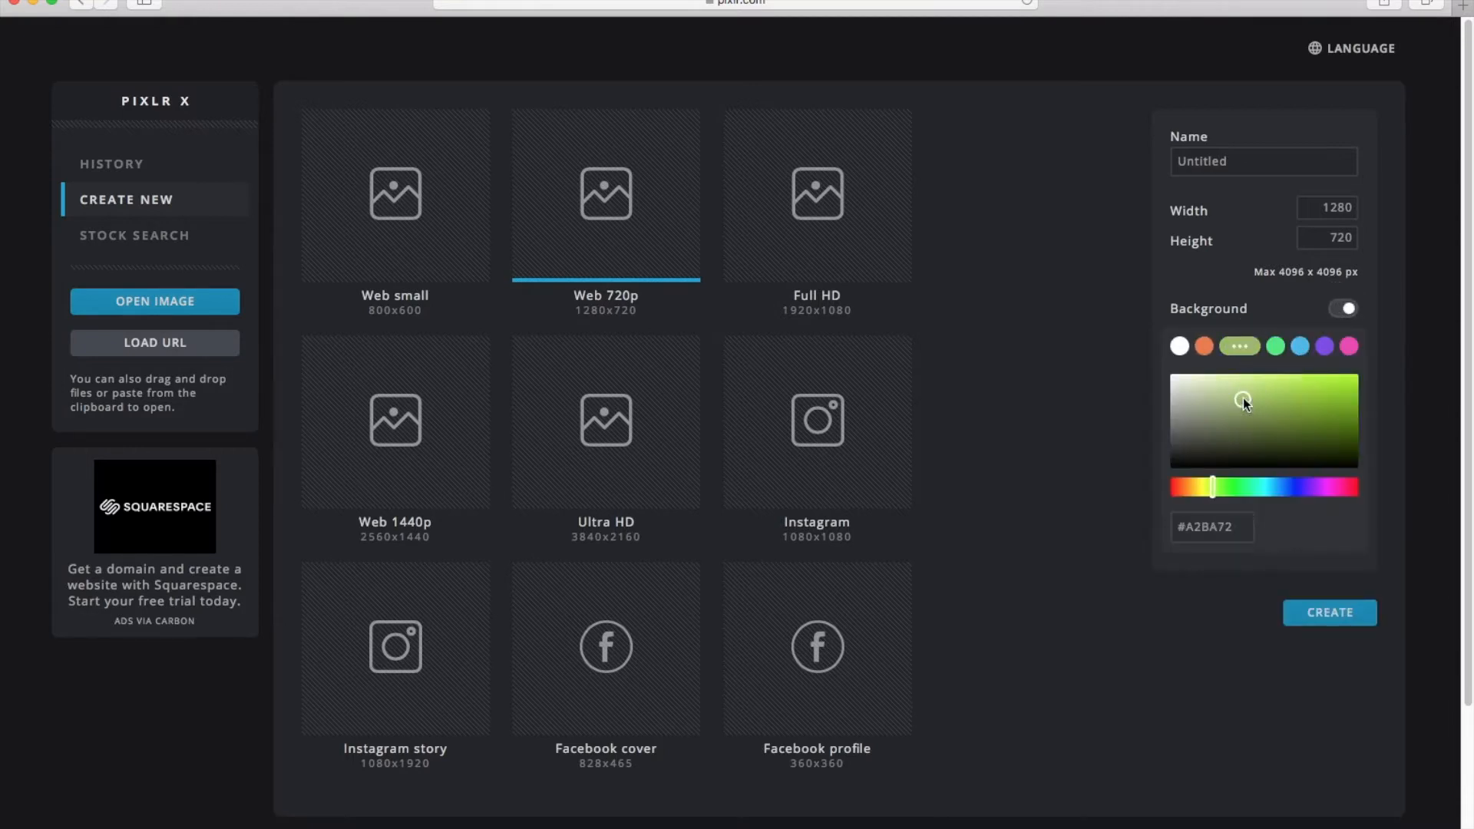
{"action": "left_click", "coordinate": [1275, 346]}
{"action": "left_click", "coordinate": [1234, 383]}
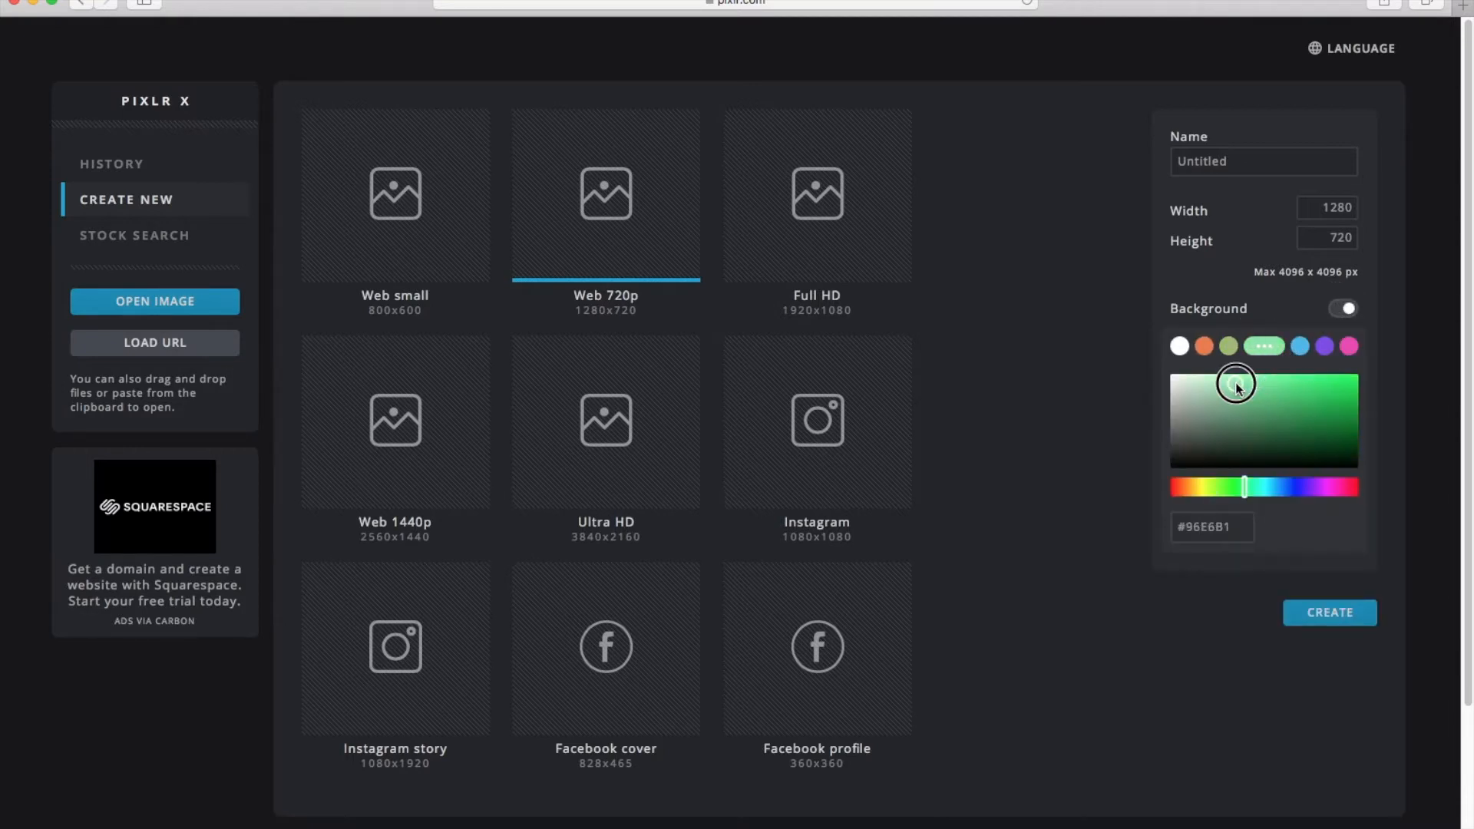
{"action": "left_click", "coordinate": [1343, 619]}
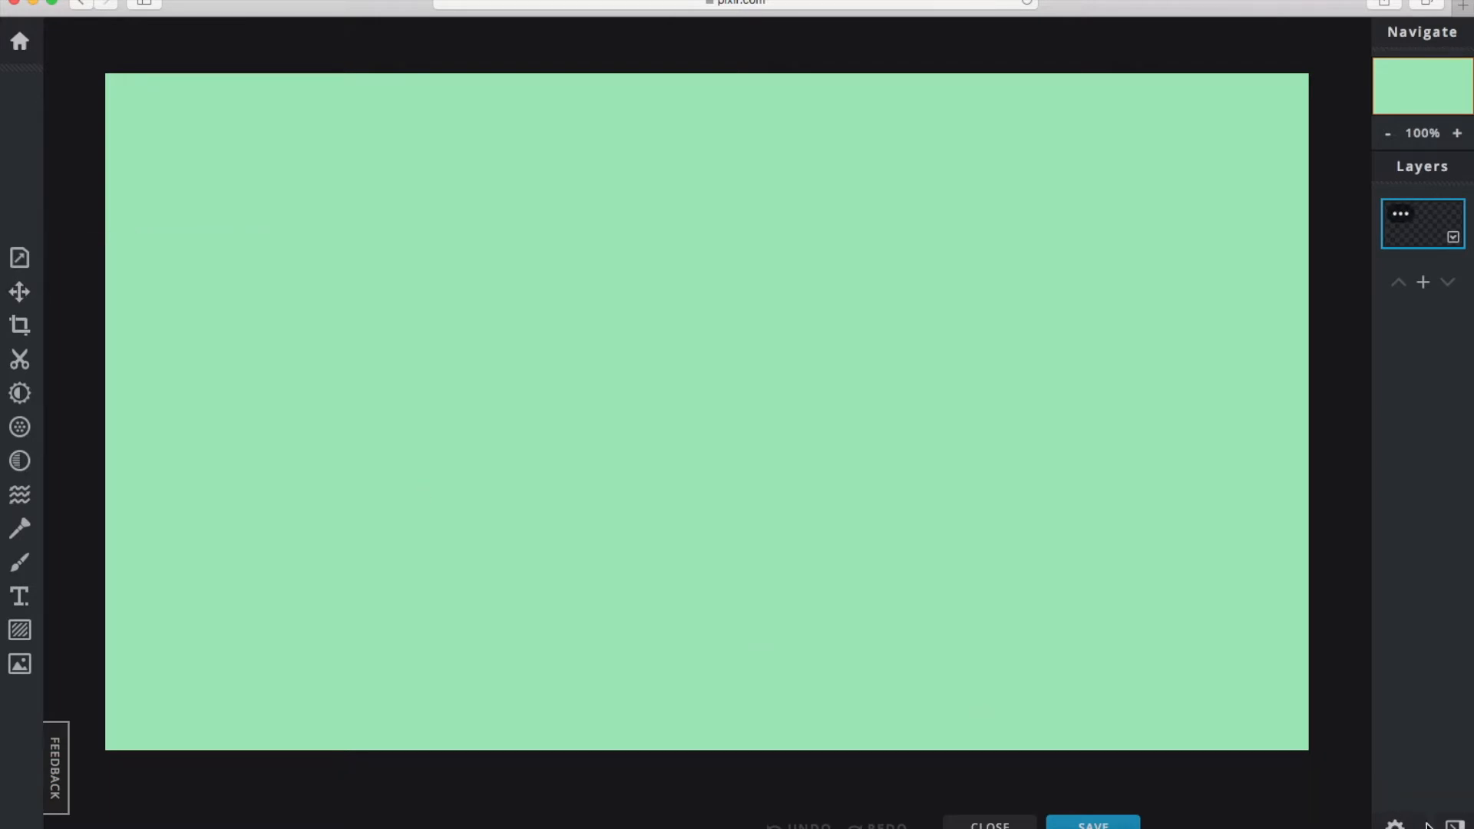
Bring the portrait photo into the current document as a new layer
{"action": "left_click_drag", "start_coordinate": [1462, 775], "coordinate": [924, 558]}
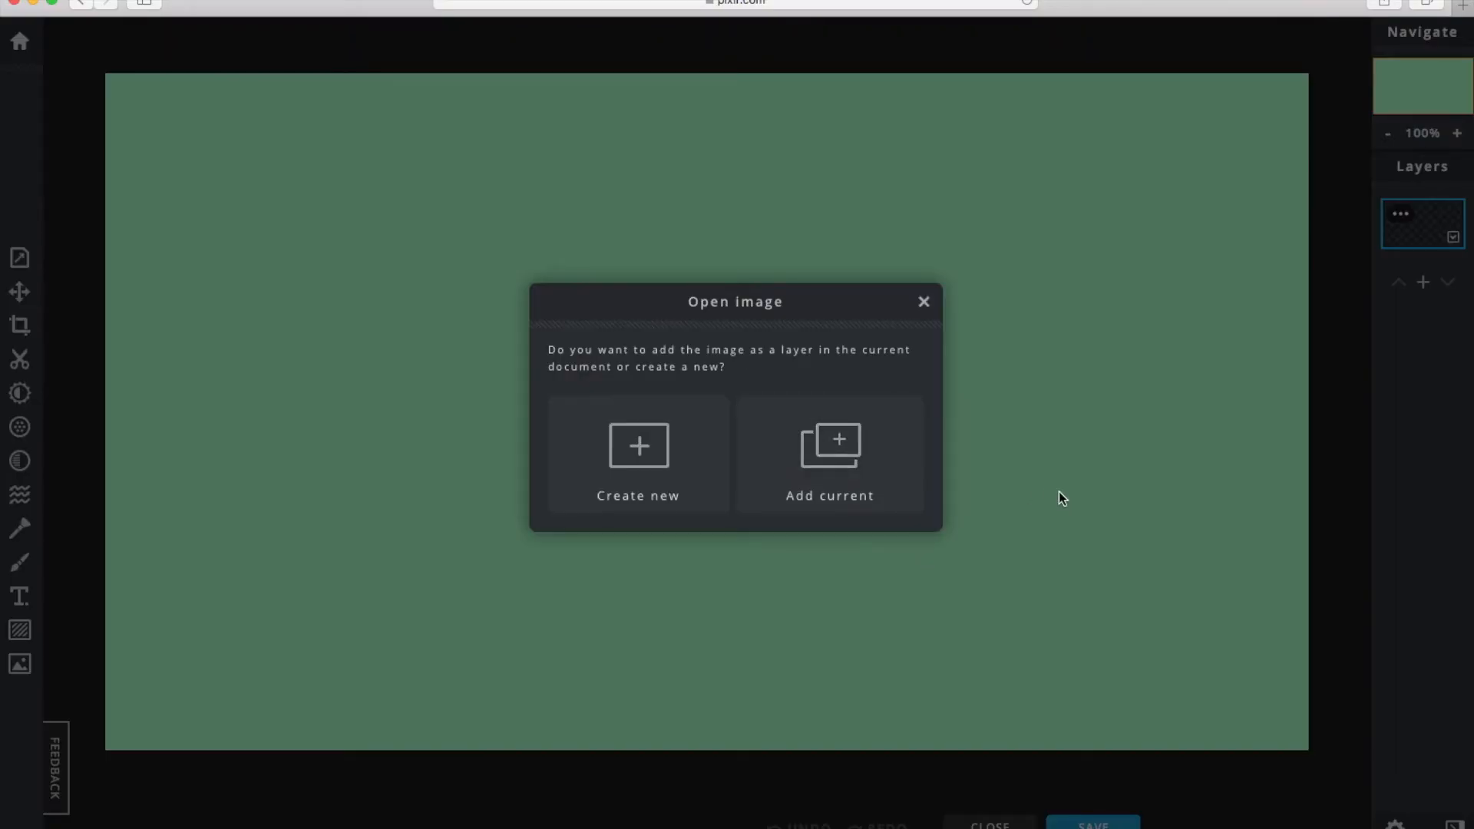
{"action": "left_click", "coordinate": [808, 505]}
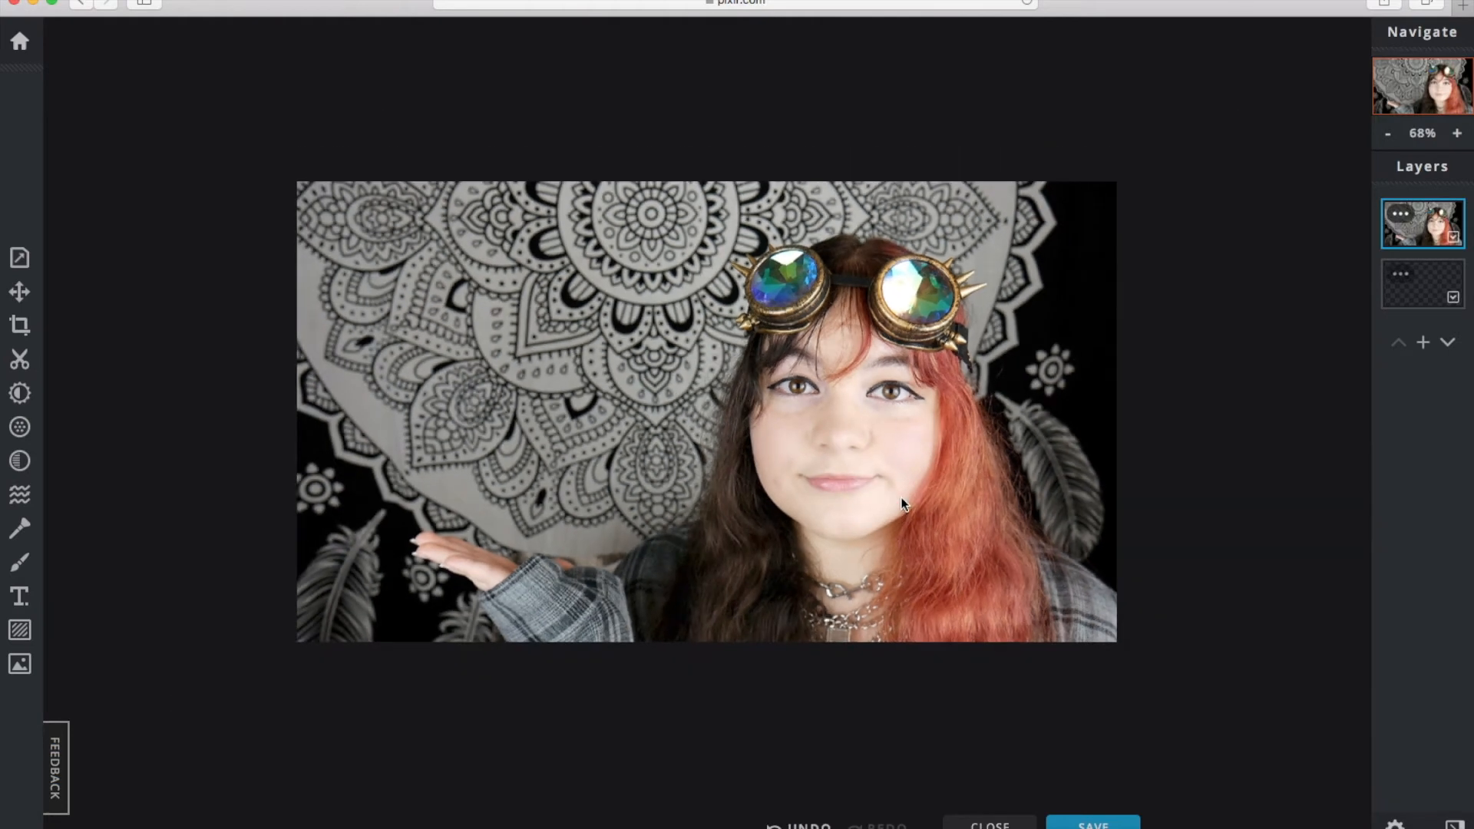
{"action": "scroll", "coordinate": [899, 496], "scroll_direction": "up", "scroll_amount": 2}
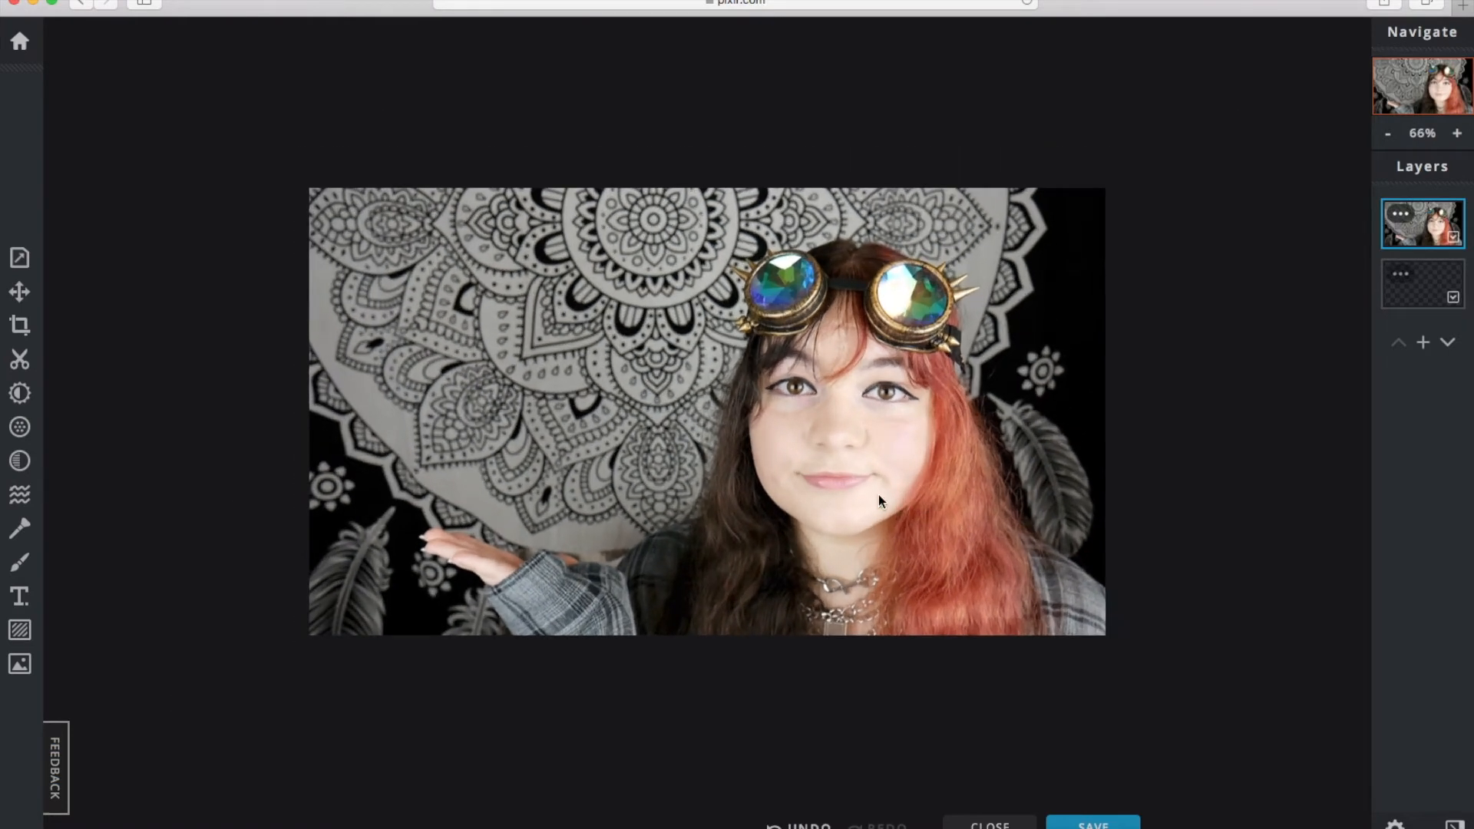
Set up the Retouch blur brush with size 194 px, softness 35% and strength 4
{"action": "left_click", "coordinate": [22, 533]}
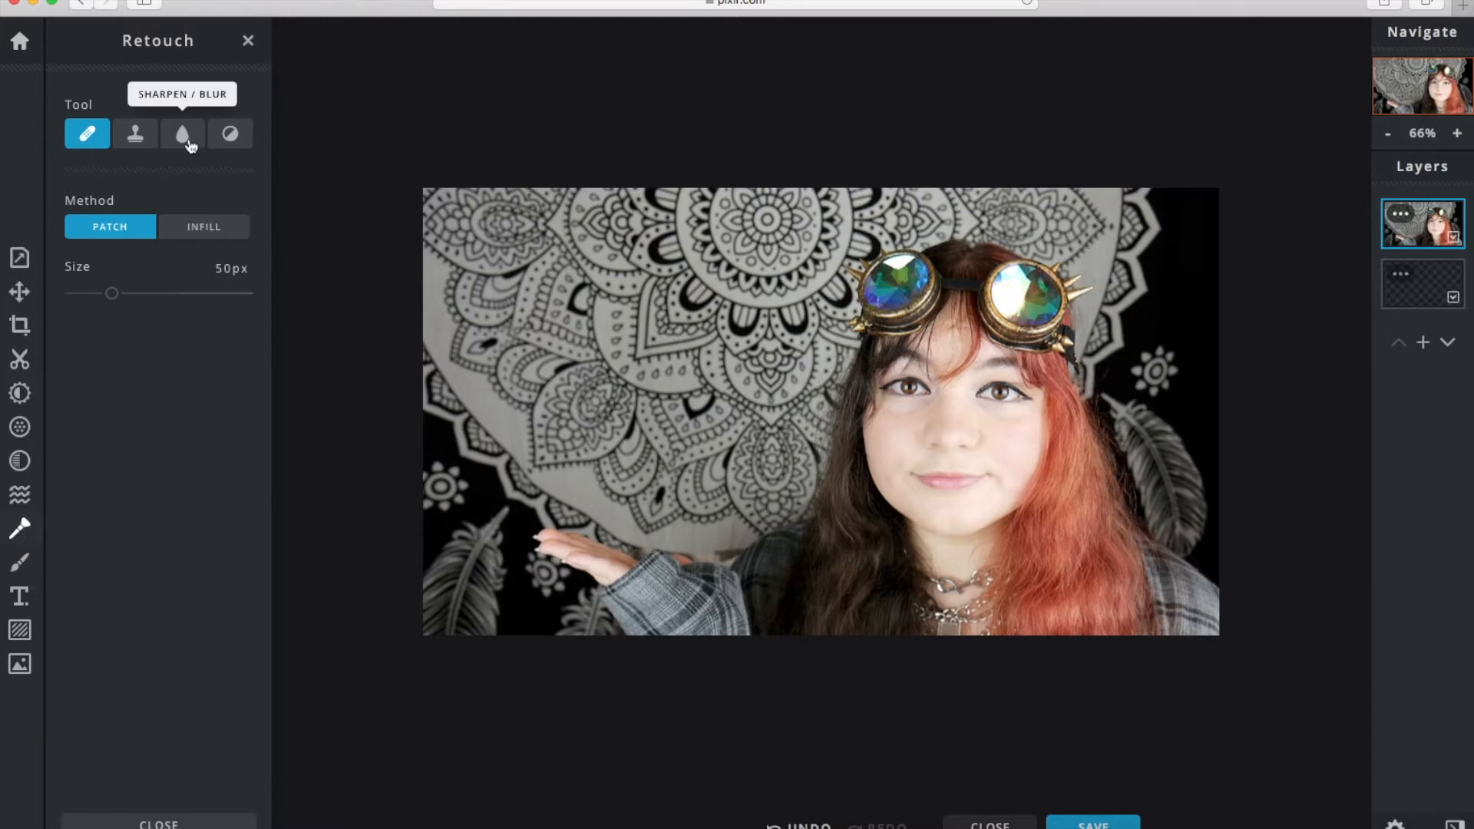
{"action": "left_click", "coordinate": [188, 140]}
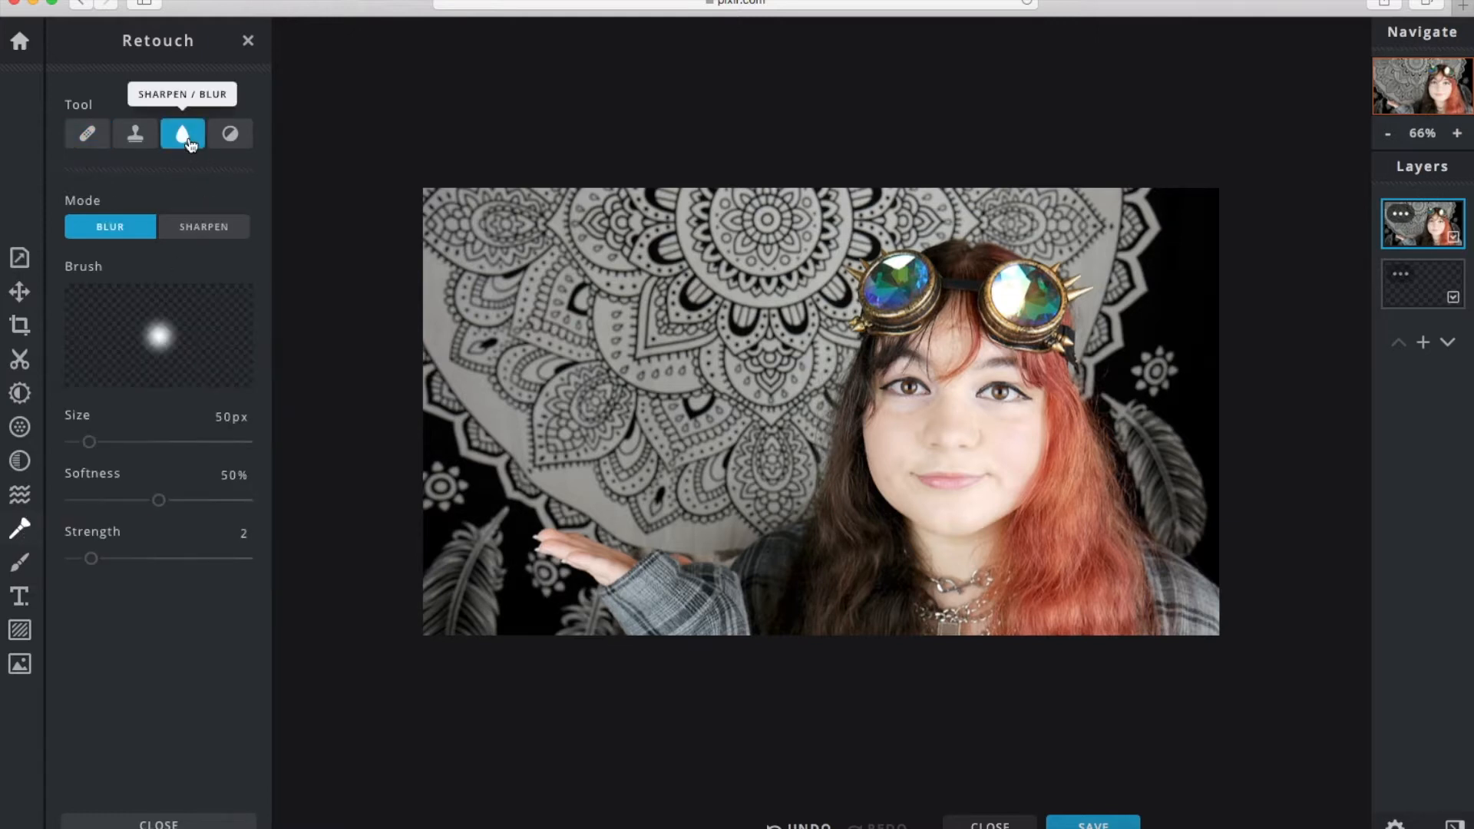
{"action": "left_click_drag", "start_coordinate": [90, 443], "coordinate": [138, 442]}
{"action": "mouse_move", "coordinate": [159, 501]}
{"action": "left_mouse_down"}
{"action": "mouse_move", "coordinate": [118, 501]}
{"action": "mouse_move", "coordinate": [133, 500]}
{"action": "left_mouse_up"}
{"action": "left_click_drag", "start_coordinate": [92, 558], "coordinate": [127, 558]}
Blur the patterned tapestry behind the woman, using a smaller brush close to her goggles and hair
{"action": "left_click_drag", "start_coordinate": [495, 288], "coordinate": [549, 283]}
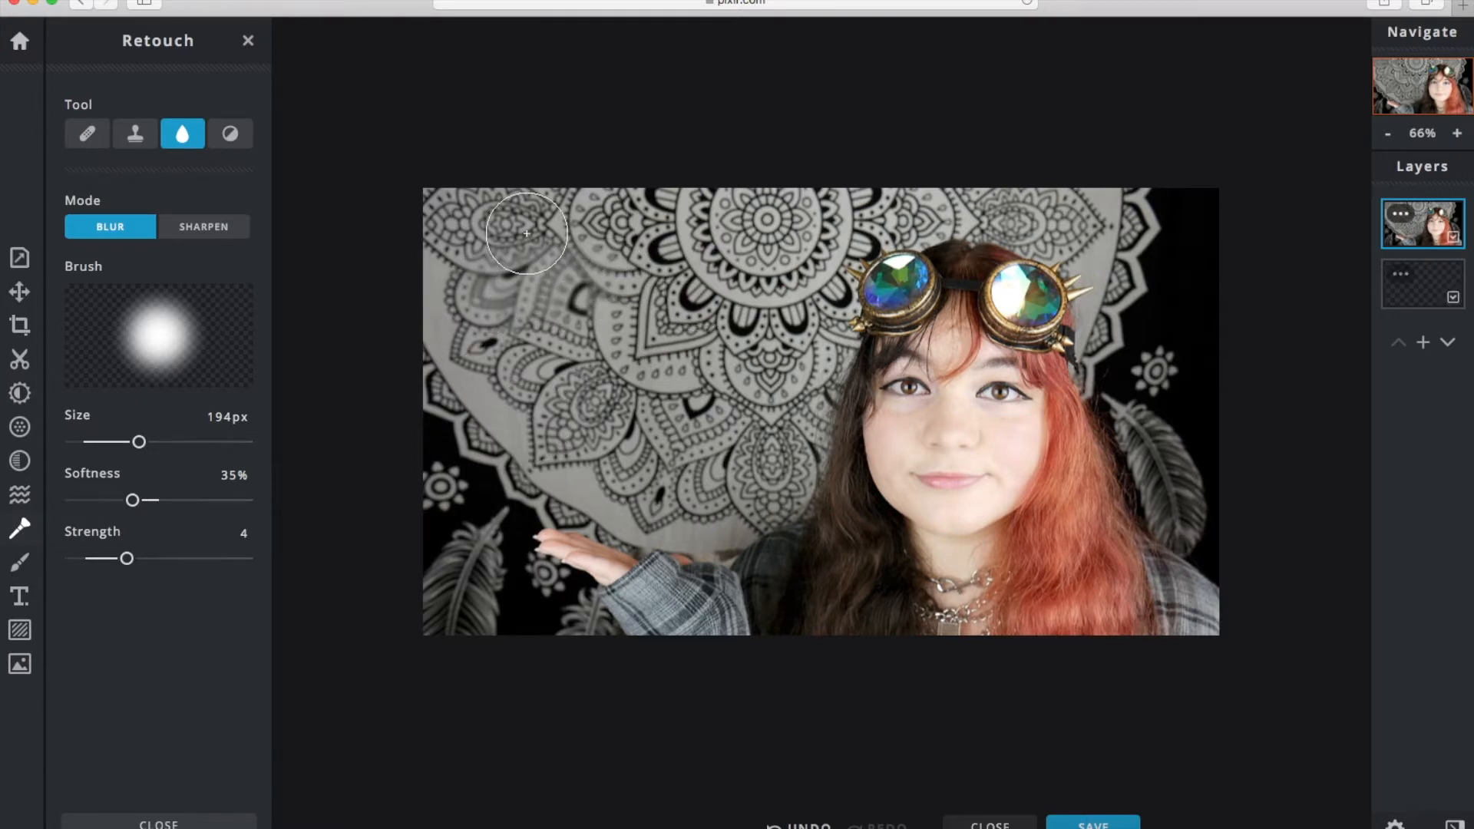
{"action": "left_click_drag", "start_coordinate": [596, 217], "coordinate": [378, 218]}
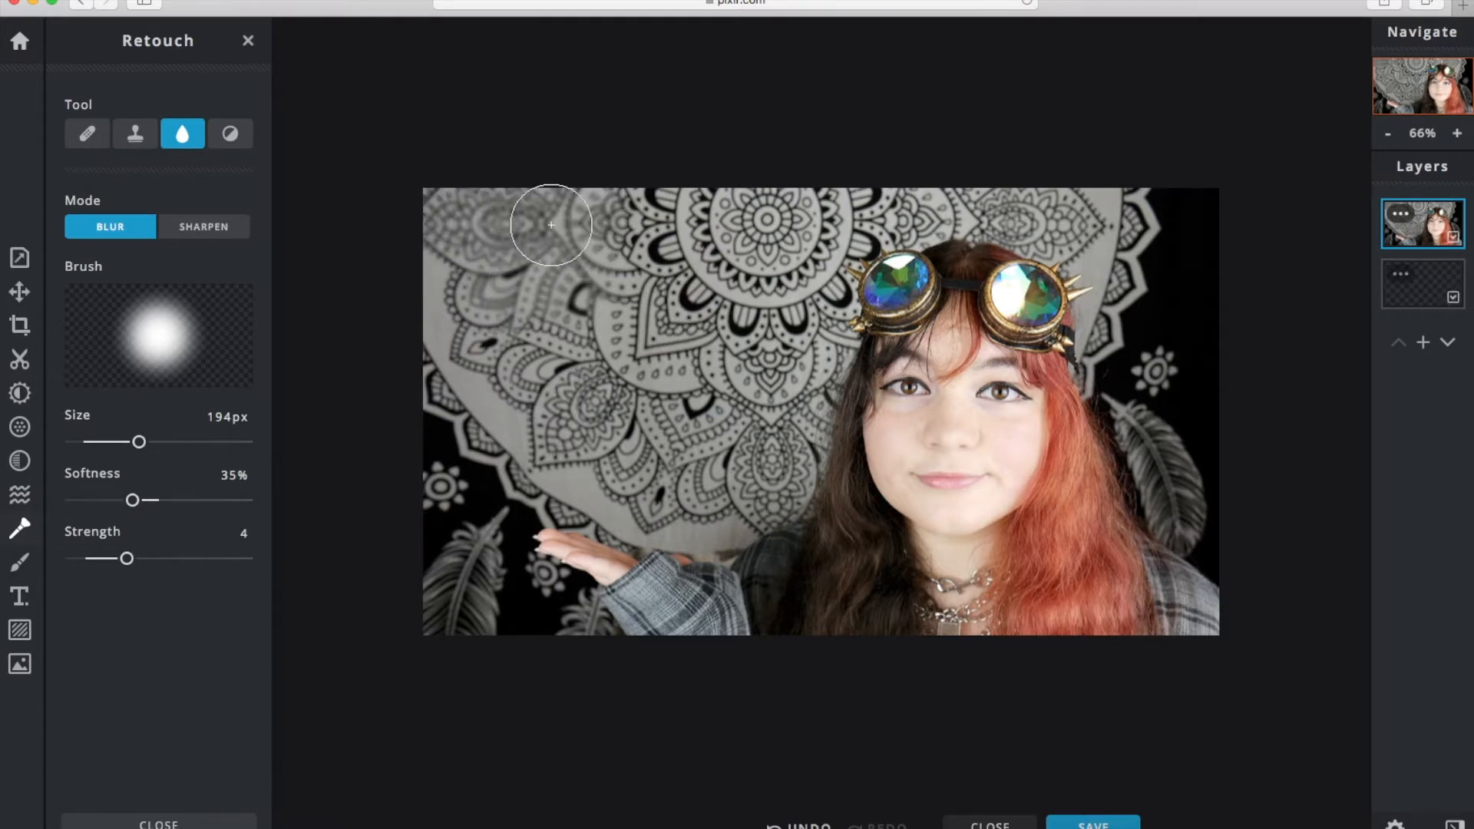
{"action": "left_click_drag", "start_coordinate": [615, 204], "coordinate": [896, 181]}
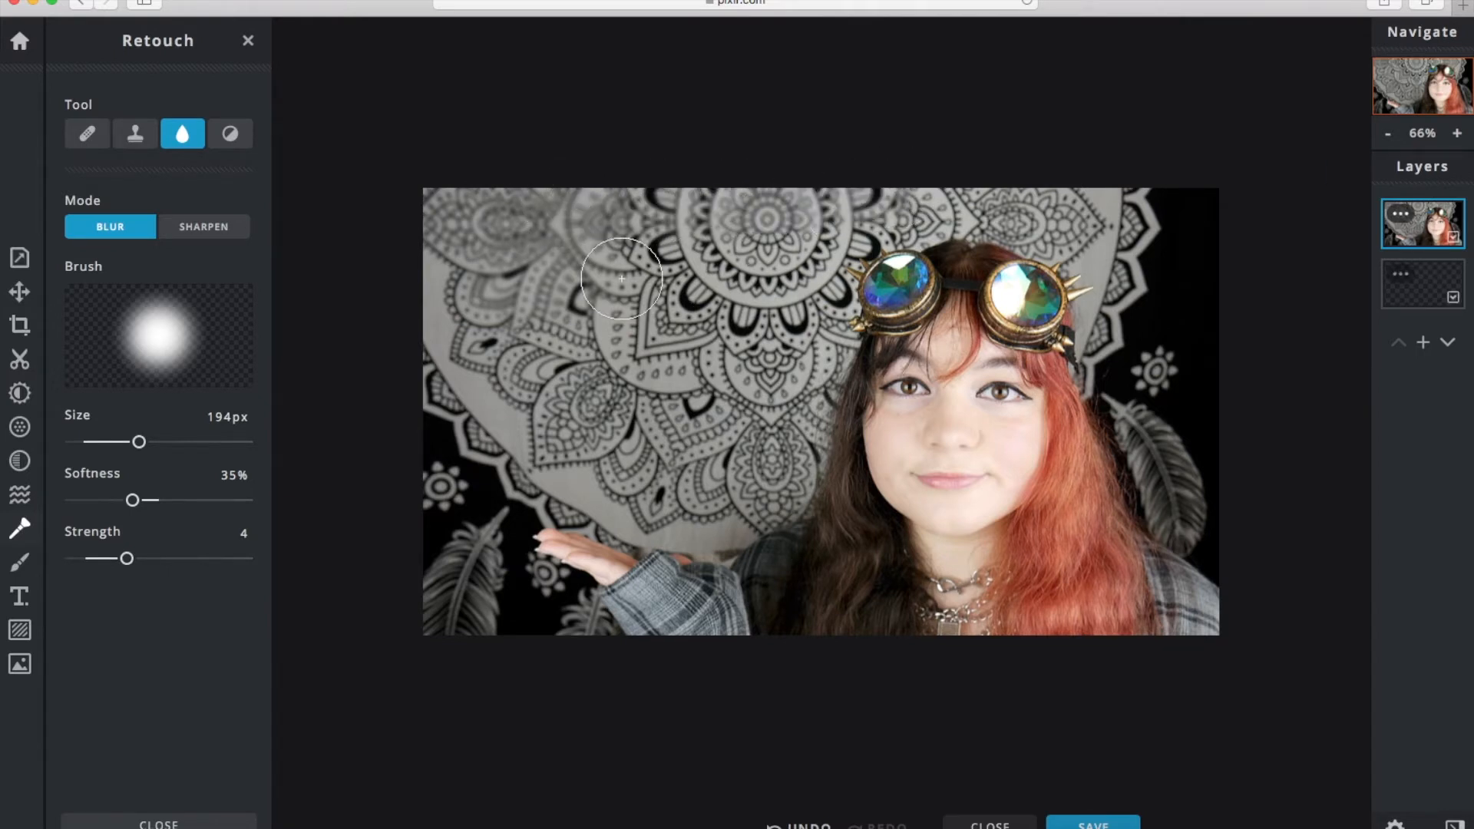
{"action": "mouse_move", "coordinate": [402, 204]}
{"action": "left_mouse_down"}
{"action": "mouse_move", "coordinate": [428, 231]}
{"action": "mouse_move", "coordinate": [454, 583]}
{"action": "mouse_move", "coordinate": [484, 648]}
{"action": "mouse_move", "coordinate": [550, 609]}
{"action": "mouse_move", "coordinate": [460, 329]}
{"action": "mouse_move", "coordinate": [477, 450]}
{"action": "mouse_move", "coordinate": [787, 196]}
{"action": "mouse_move", "coordinate": [661, 291]}
{"action": "mouse_move", "coordinate": [754, 494]}
{"action": "mouse_move", "coordinate": [807, 197]}
{"action": "mouse_move", "coordinate": [1135, 389]}
{"action": "mouse_move", "coordinate": [1024, 197]}
{"action": "mouse_move", "coordinate": [861, 200]}
{"action": "left_mouse_up"}
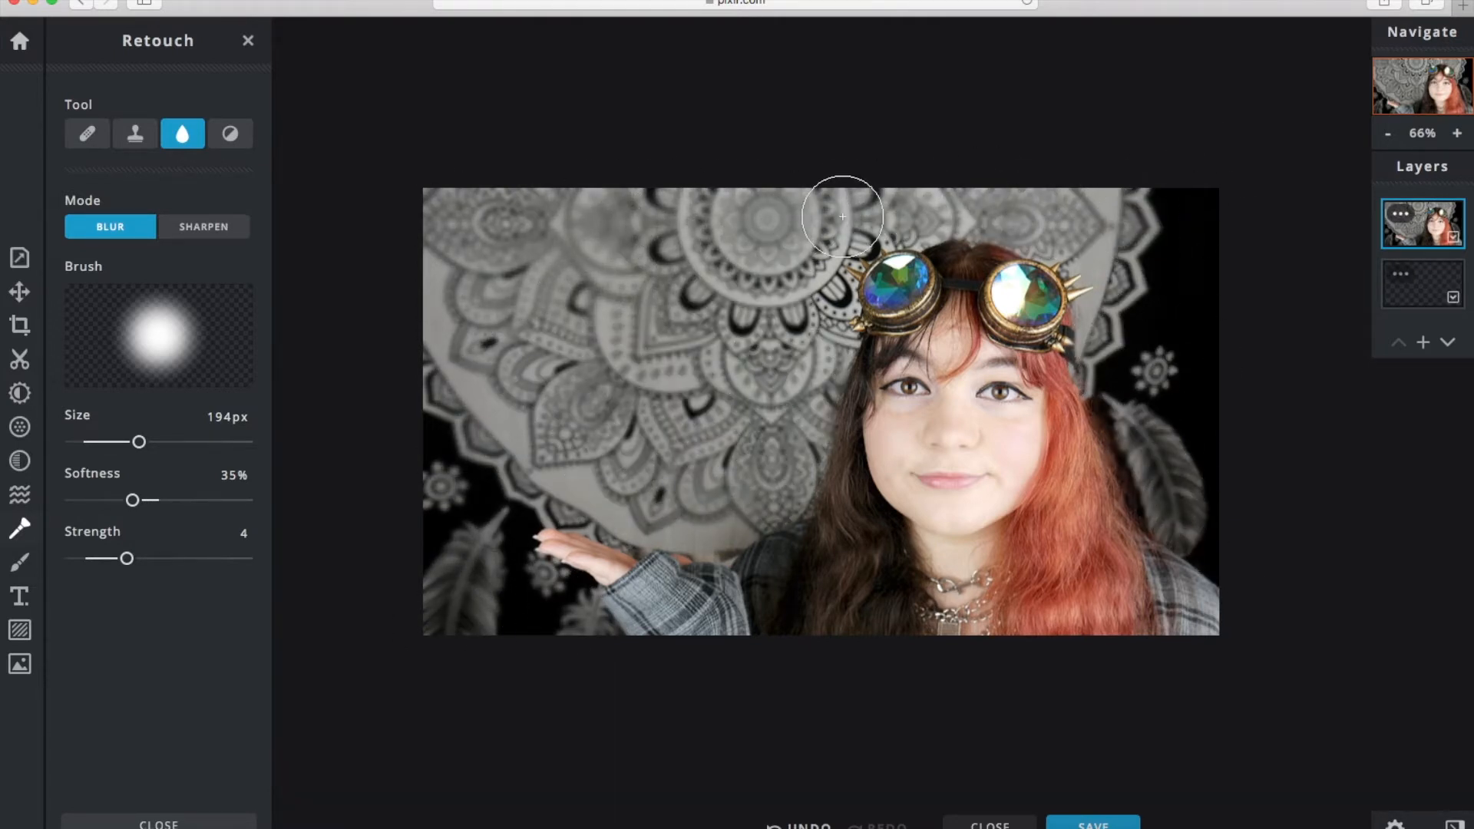
{"action": "left_click_drag", "start_coordinate": [139, 441], "coordinate": [105, 441]}
{"action": "mouse_move", "coordinate": [1081, 247]}
{"action": "left_mouse_down"}
{"action": "mouse_move", "coordinate": [897, 229]}
{"action": "mouse_move", "coordinate": [844, 288]}
{"action": "mouse_move", "coordinate": [1091, 325]}
{"action": "mouse_move", "coordinate": [753, 528]}
{"action": "left_mouse_up"}
Set the blur brush size to 283 px, and switch to the Patch healing tool at 22 px
{"action": "left_click_drag", "start_coordinate": [105, 442], "coordinate": [169, 441]}
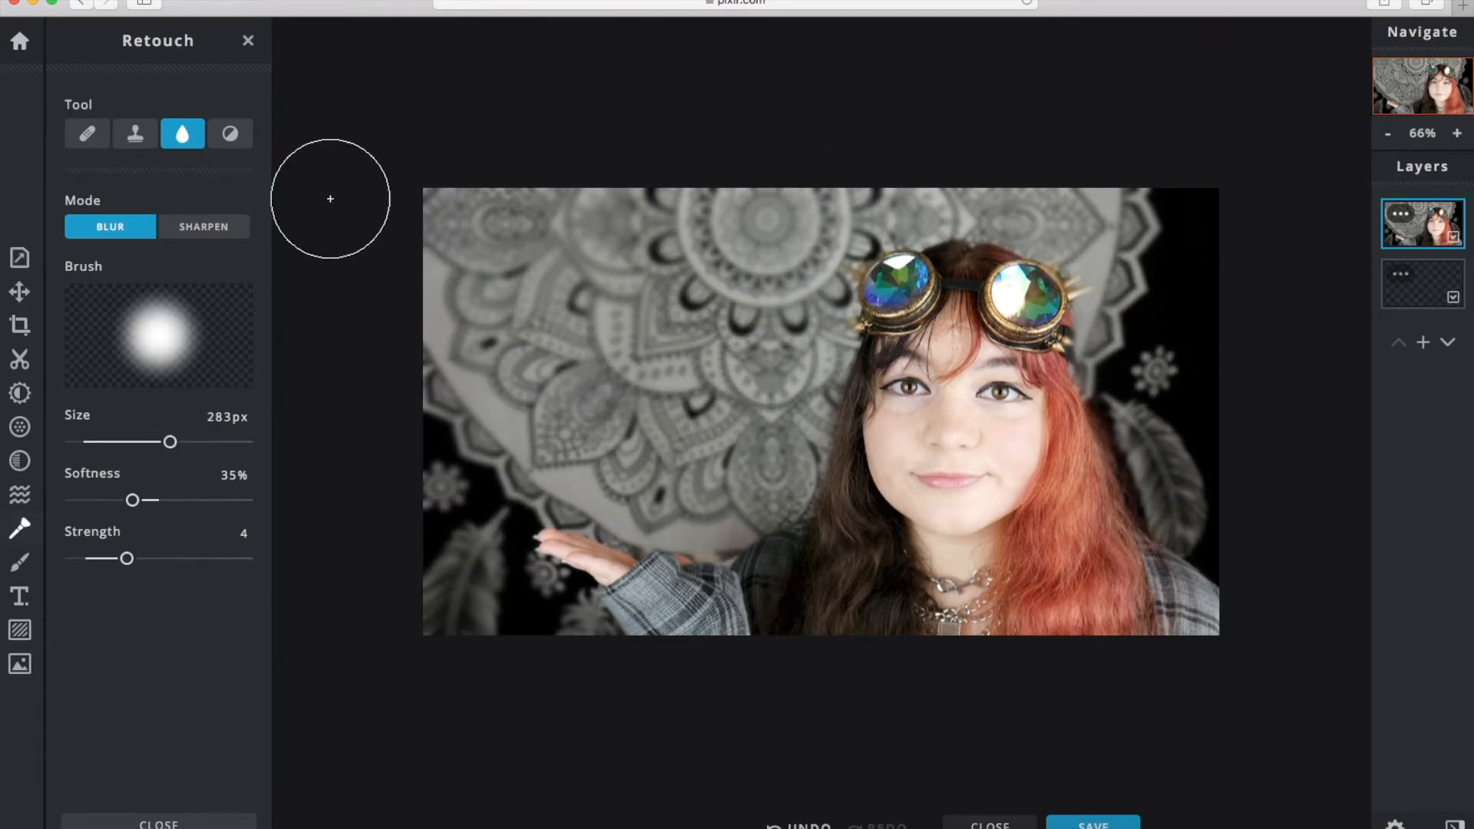
{"action": "left_click", "coordinate": [87, 133]}
{"action": "left_click_drag", "start_coordinate": [113, 294], "coordinate": [97, 294]}
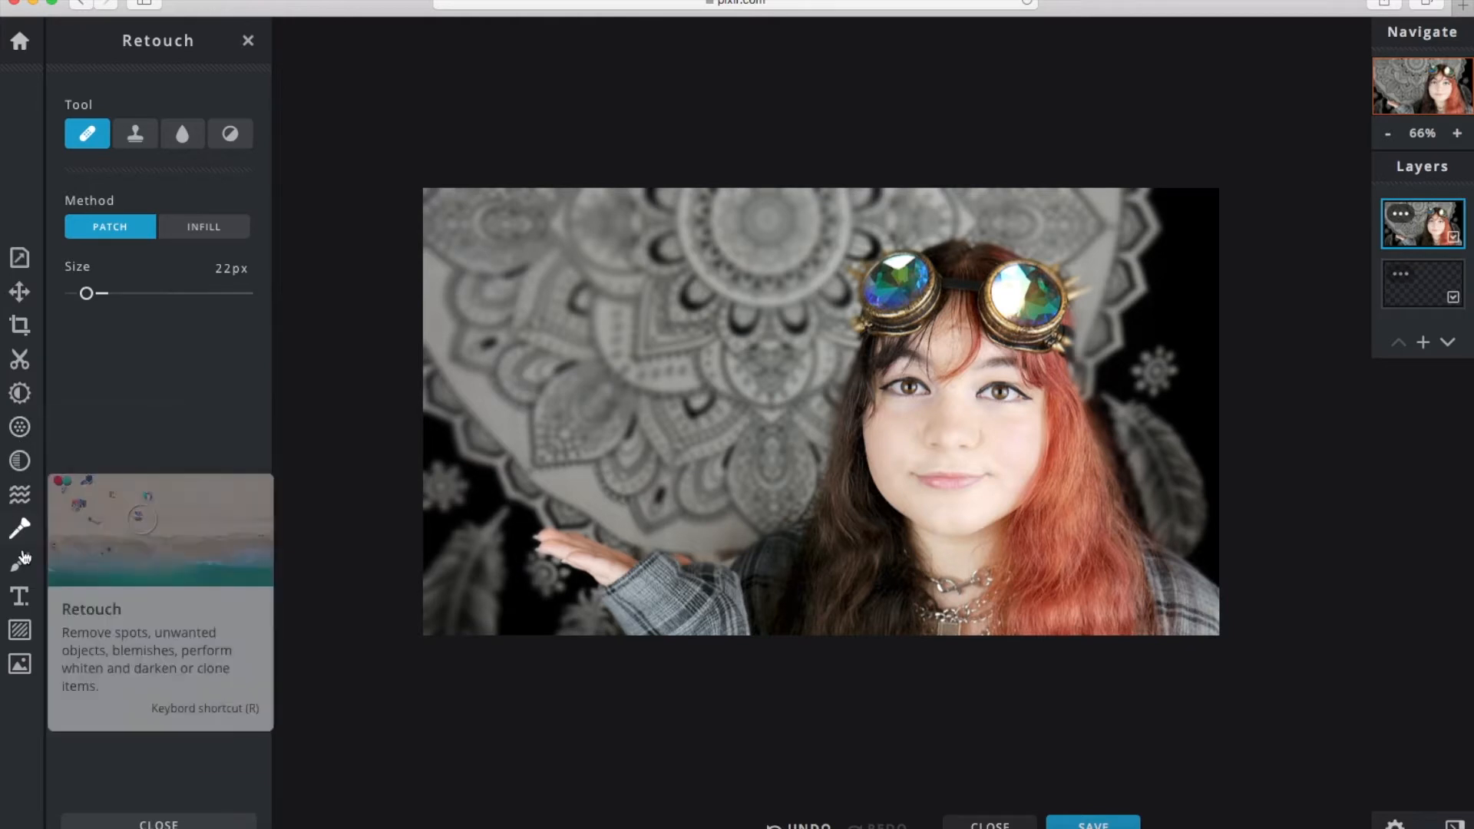
Add a text layer reading "Thumbnail Tutorial 2020"
{"action": "left_click", "coordinate": [22, 596]}
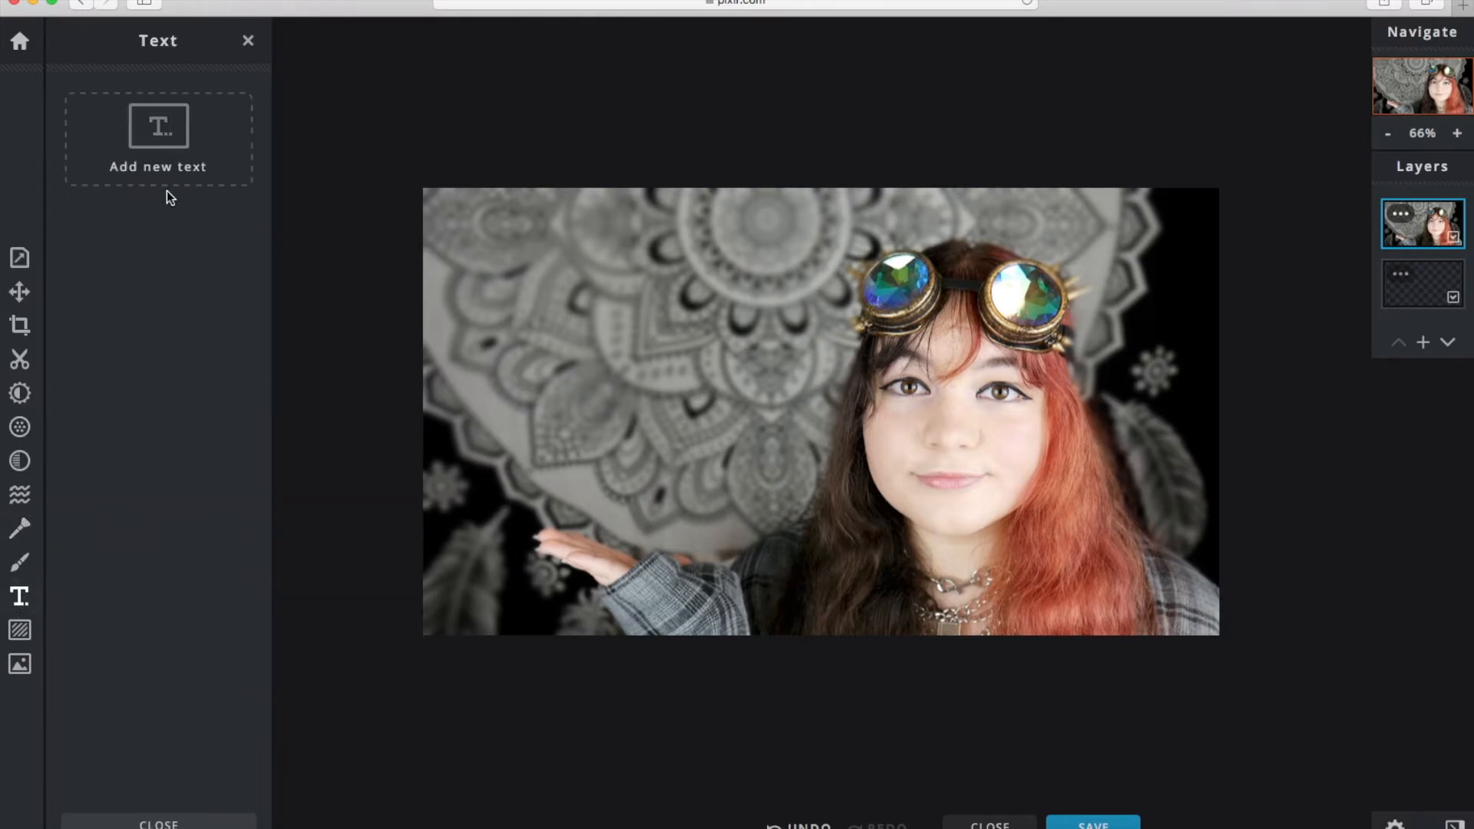
{"action": "left_click", "coordinate": [176, 143]}
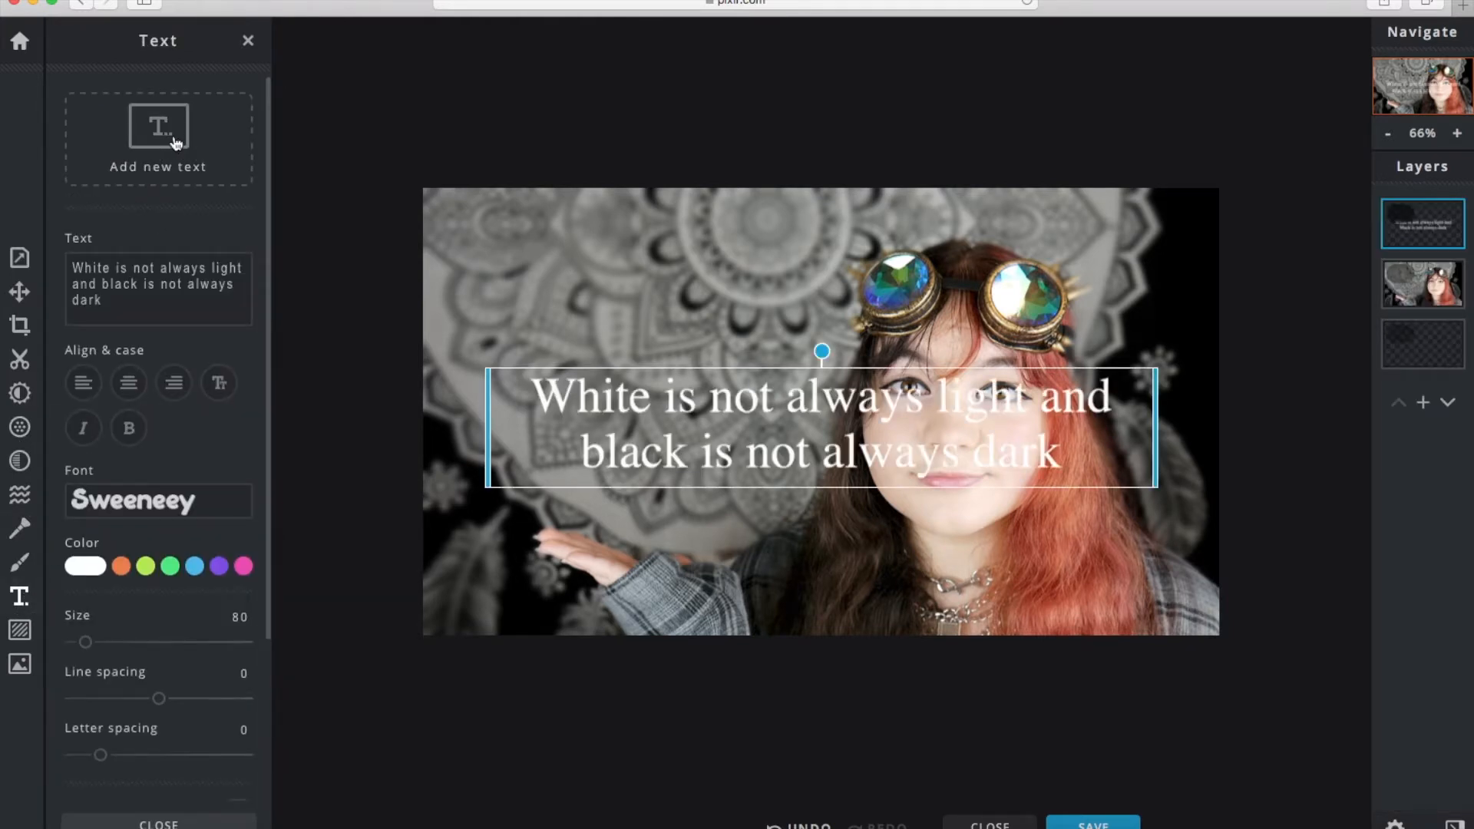
{"action": "left_click", "coordinate": [111, 301]}
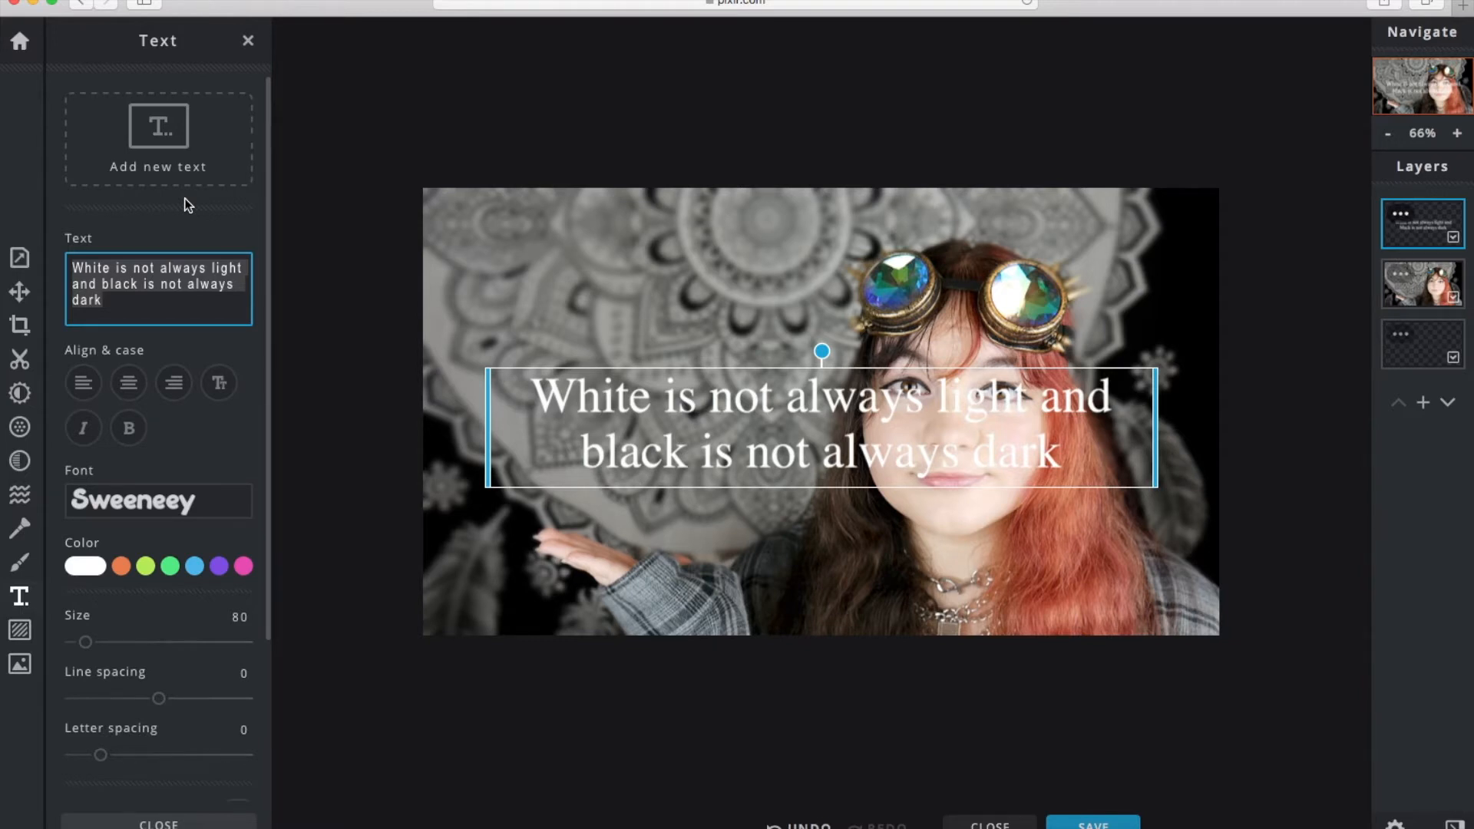
{"action": "type", "text": "Thu"}
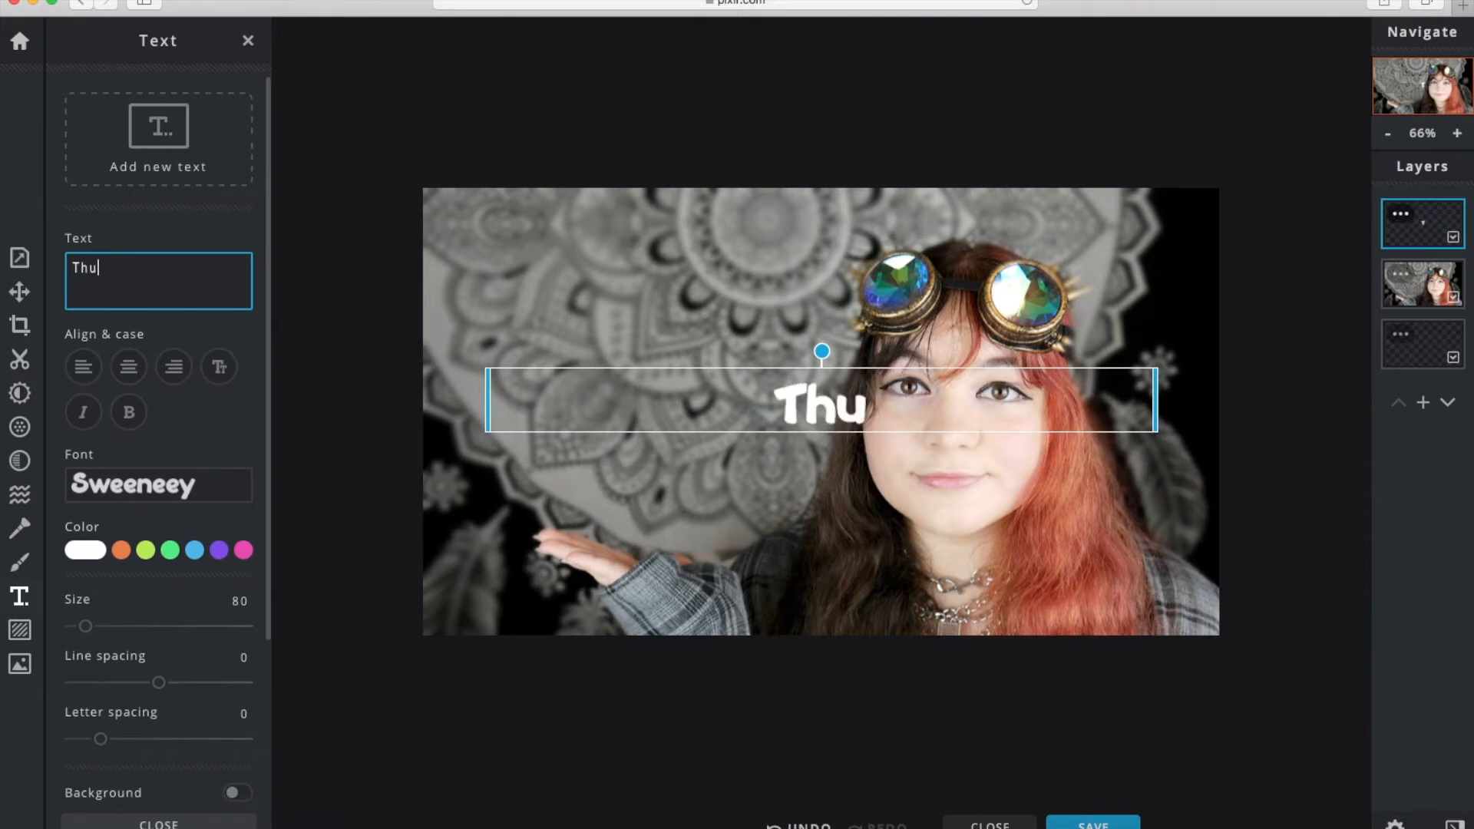
{"action": "type", "text": "mbnail "}
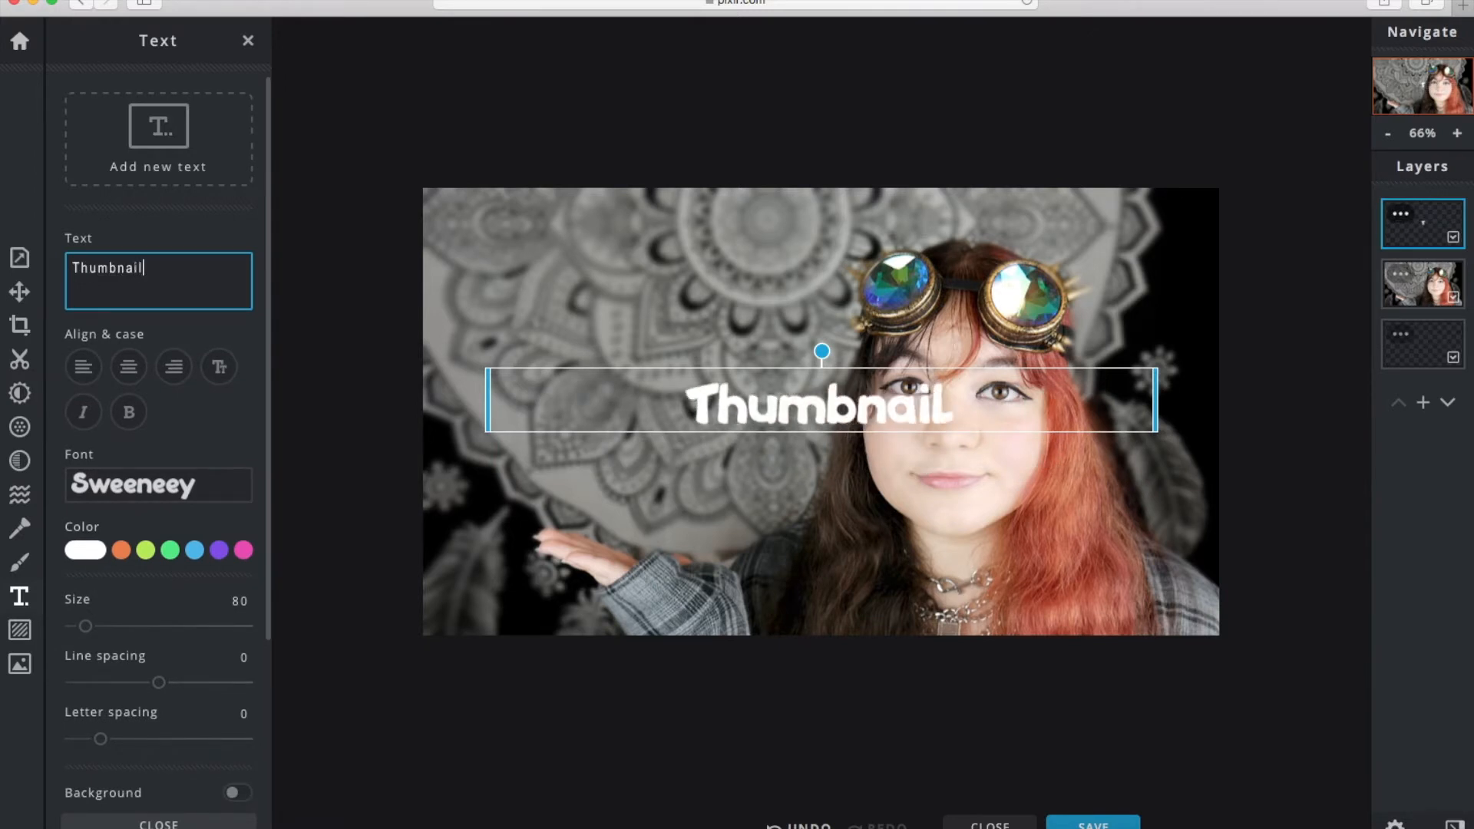
{"action": "type", "text": "Tu"}
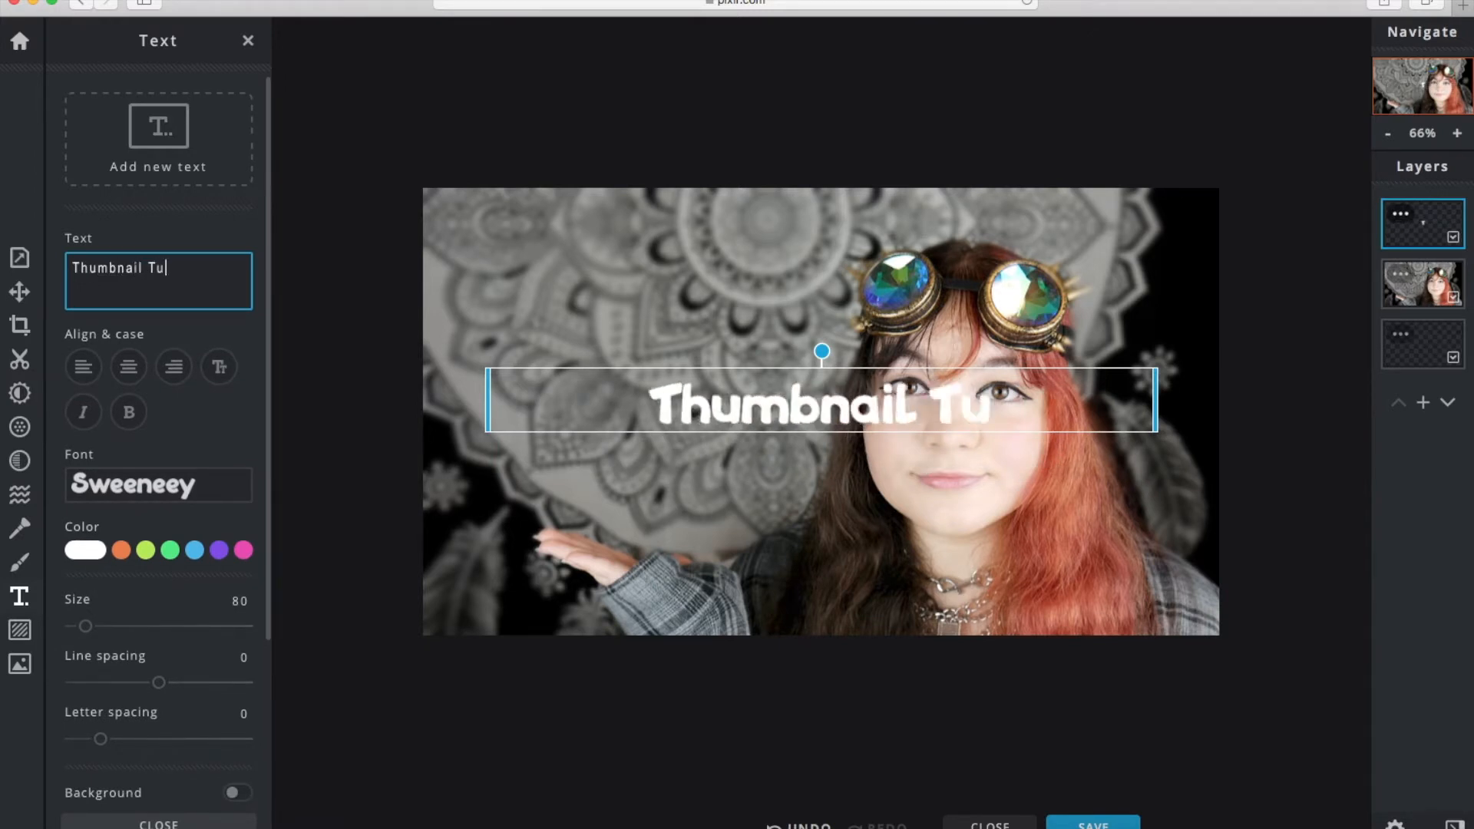
{"action": "type", "text": "torial "}
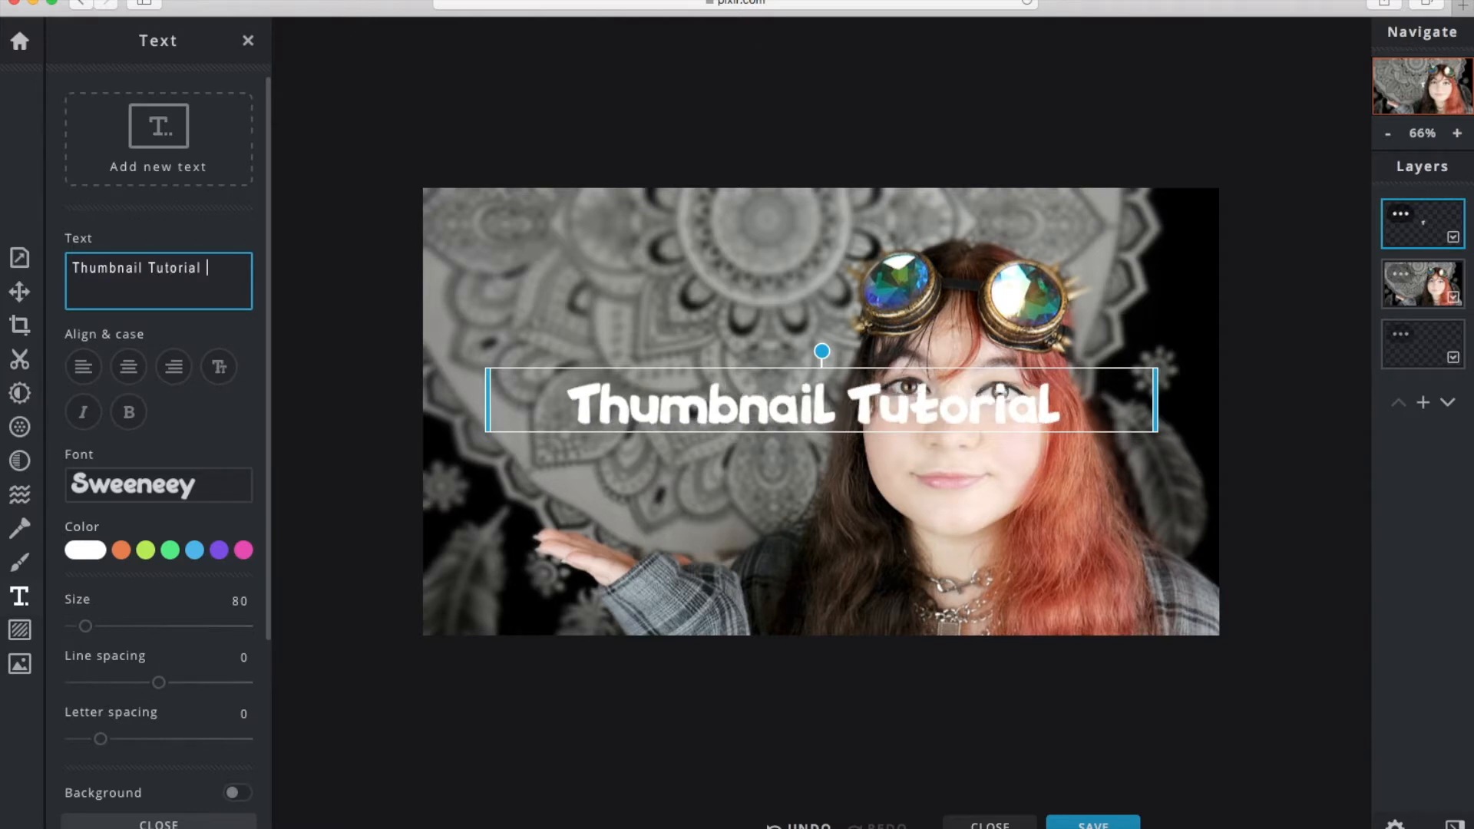
{"action": "type", "text": "2020"}
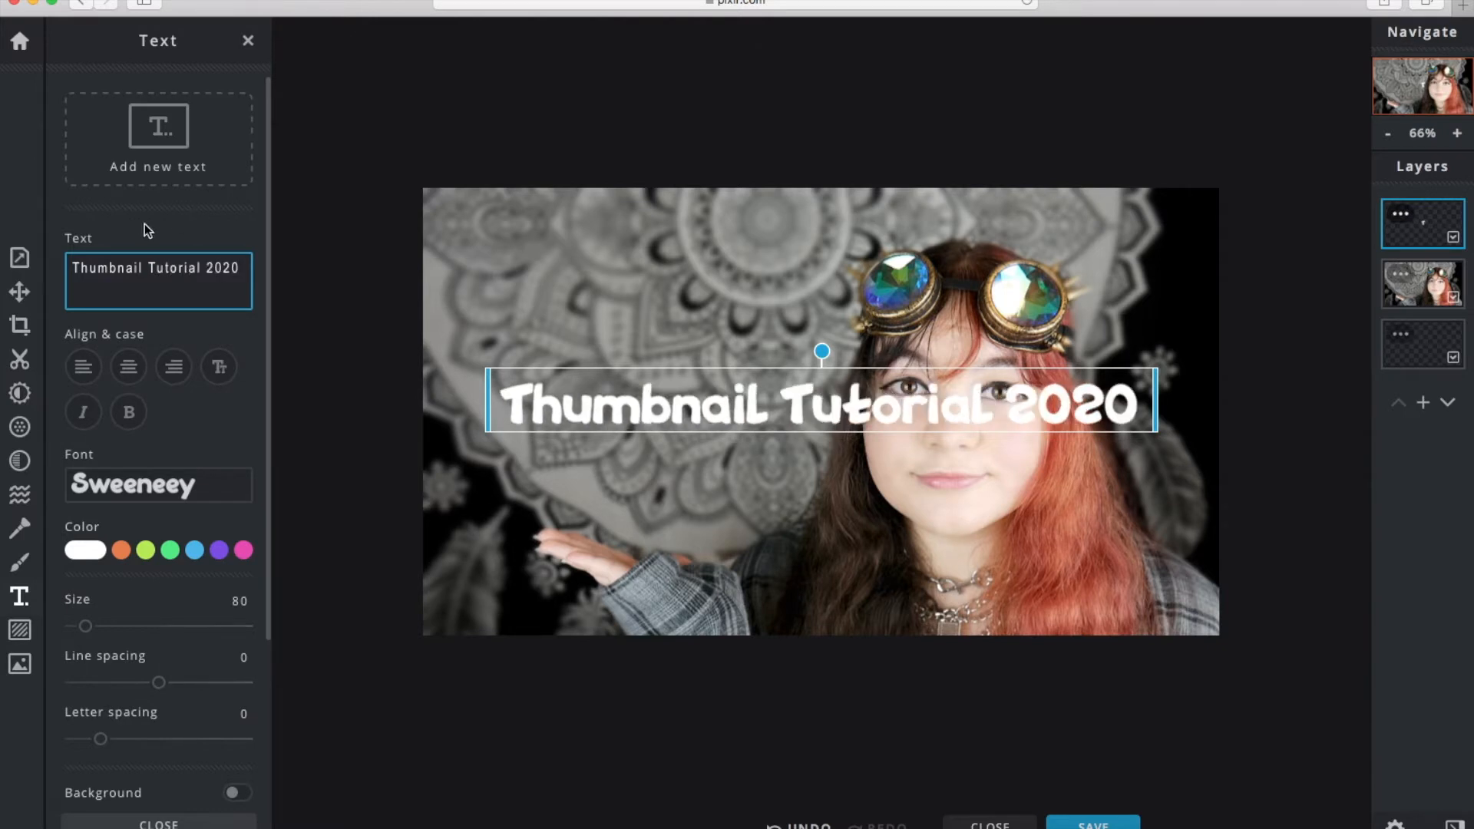
Fit the title text beside the woman's face by narrowing its box, setting its size to 120 and moving it up
{"action": "left_click_drag", "start_coordinate": [738, 410], "coordinate": [674, 372]}
{"action": "left_click_drag", "start_coordinate": [1083, 365], "coordinate": [841, 366]}
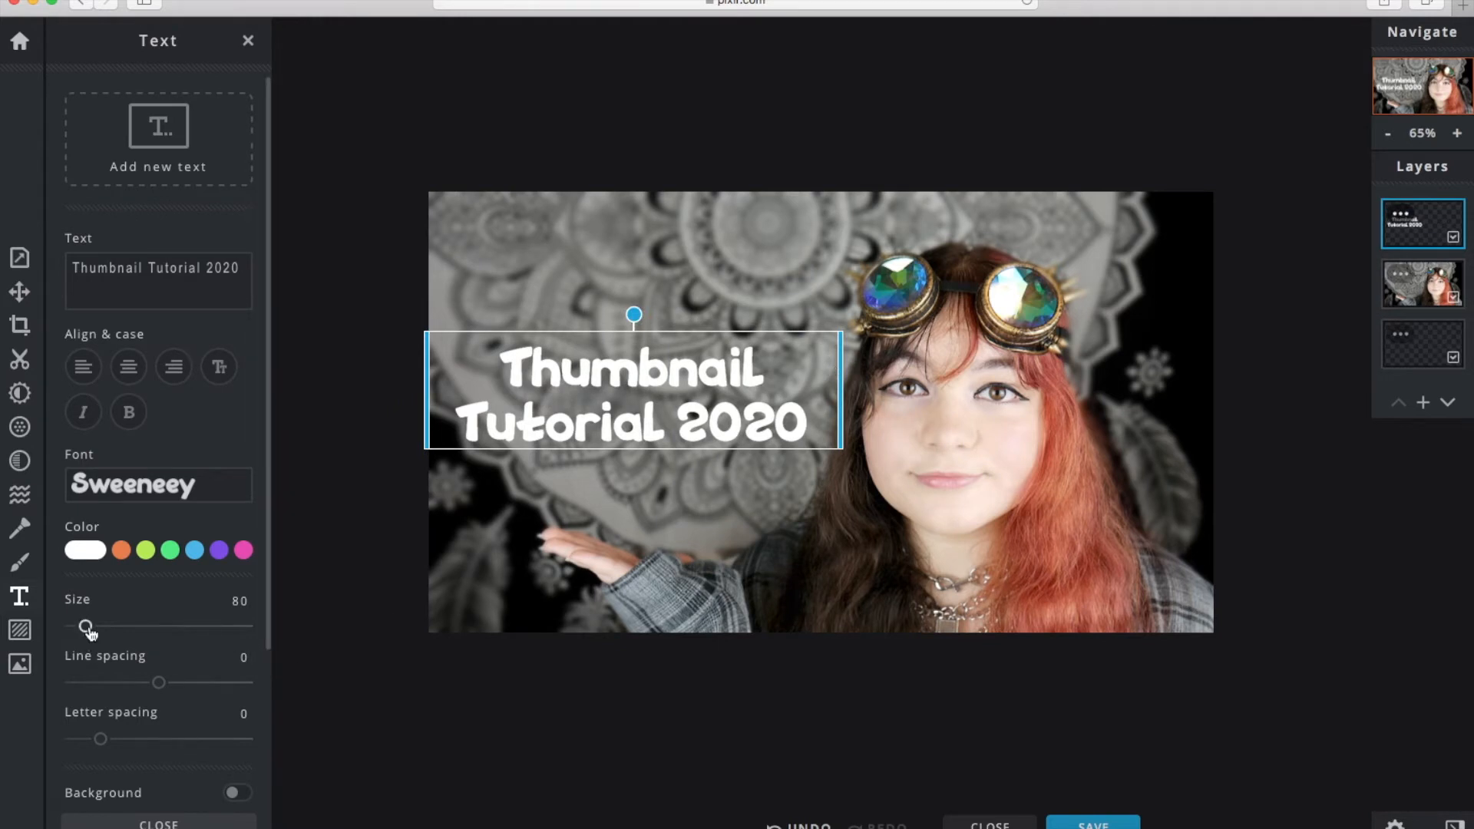
{"action": "left_click_drag", "start_coordinate": [88, 629], "coordinate": [91, 627]}
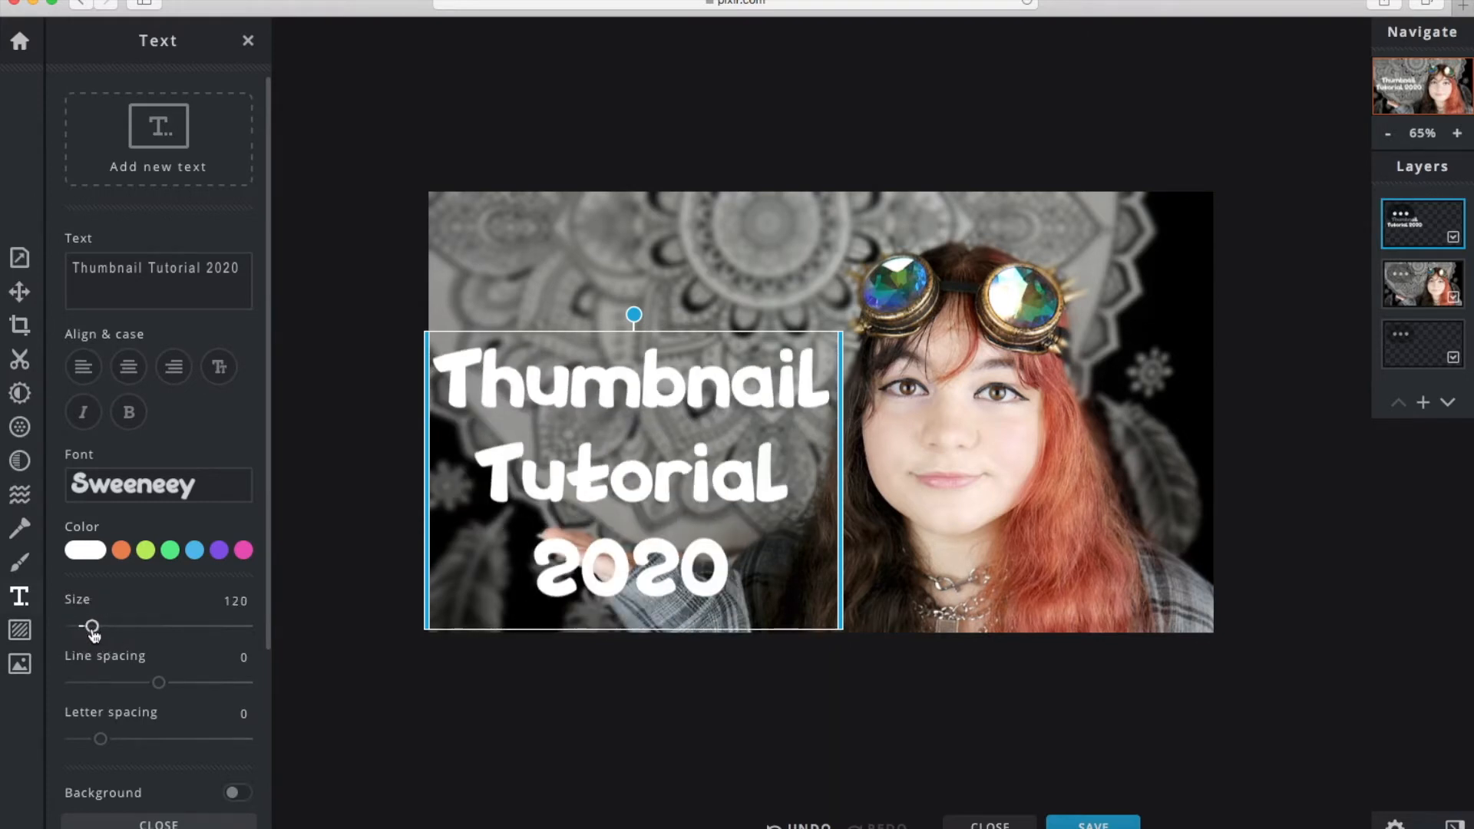
{"action": "left_click_drag", "start_coordinate": [626, 404], "coordinate": [631, 325]}
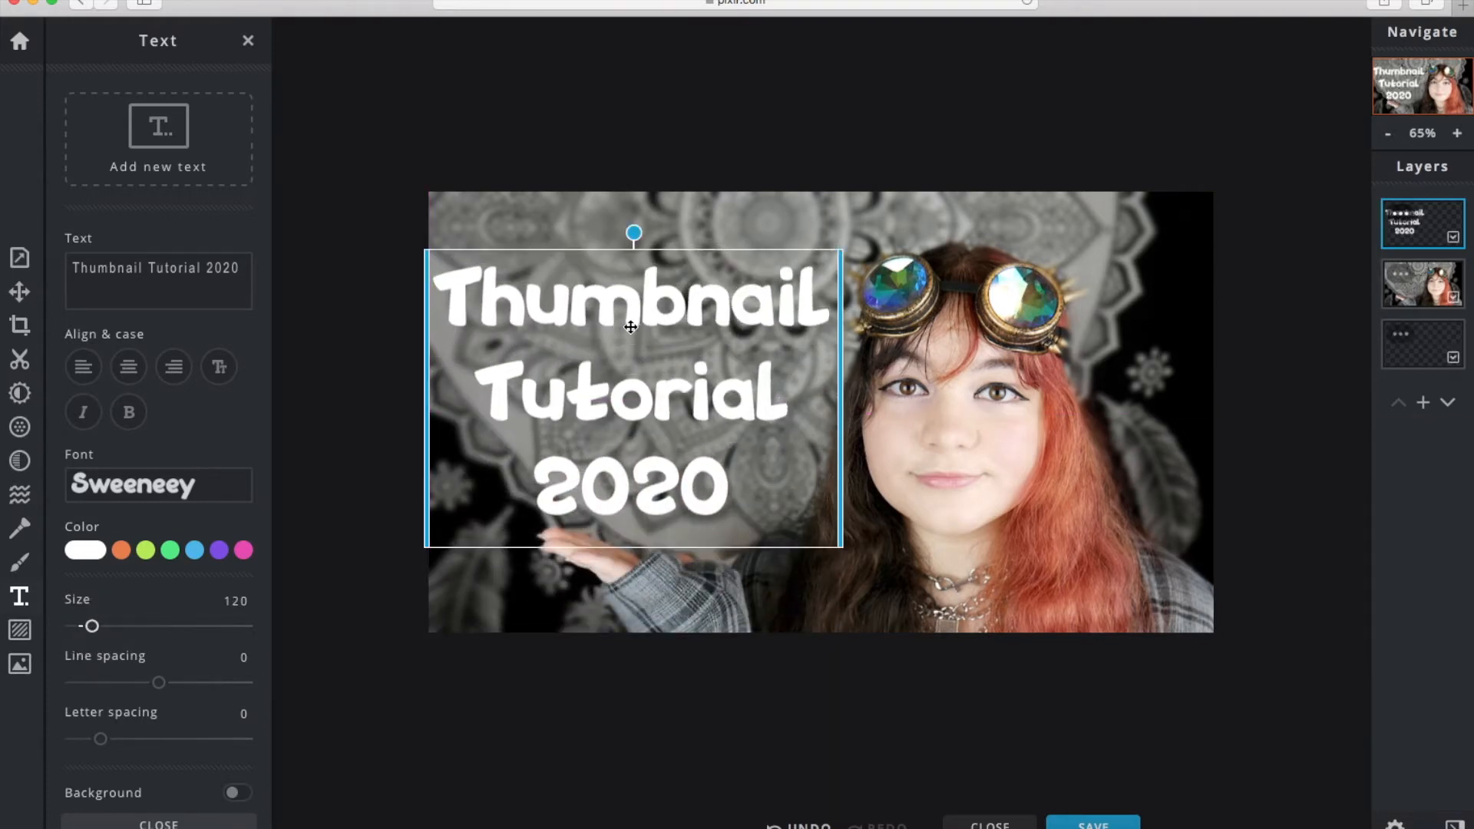
Change the title text's font to BEBASNEUE
{"action": "left_click", "coordinate": [196, 482]}
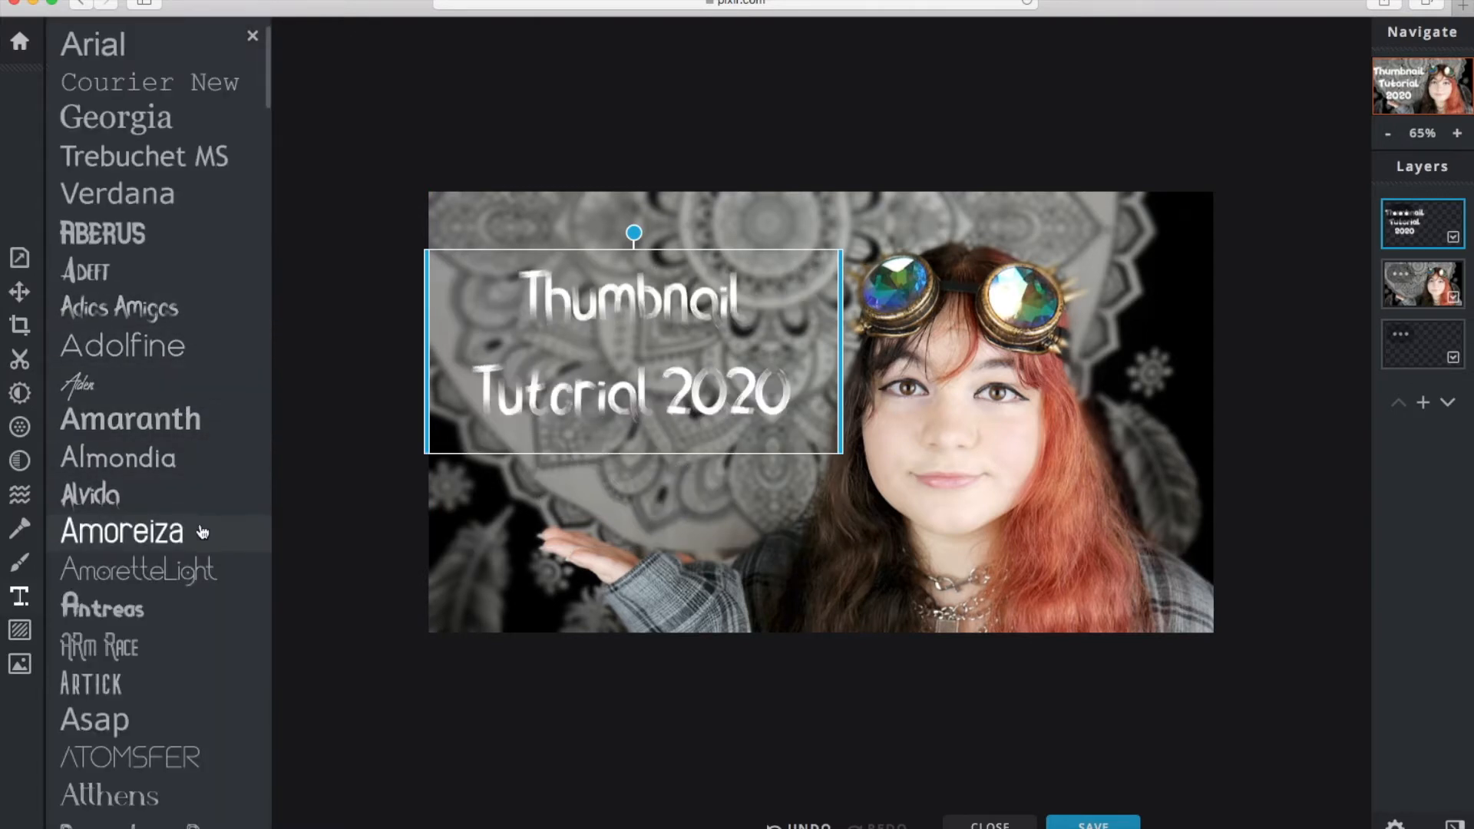
{"action": "left_click", "coordinate": [198, 533]}
{"action": "scroll", "coordinate": [200, 531], "scroll_direction": "down", "scroll_amount": 4}
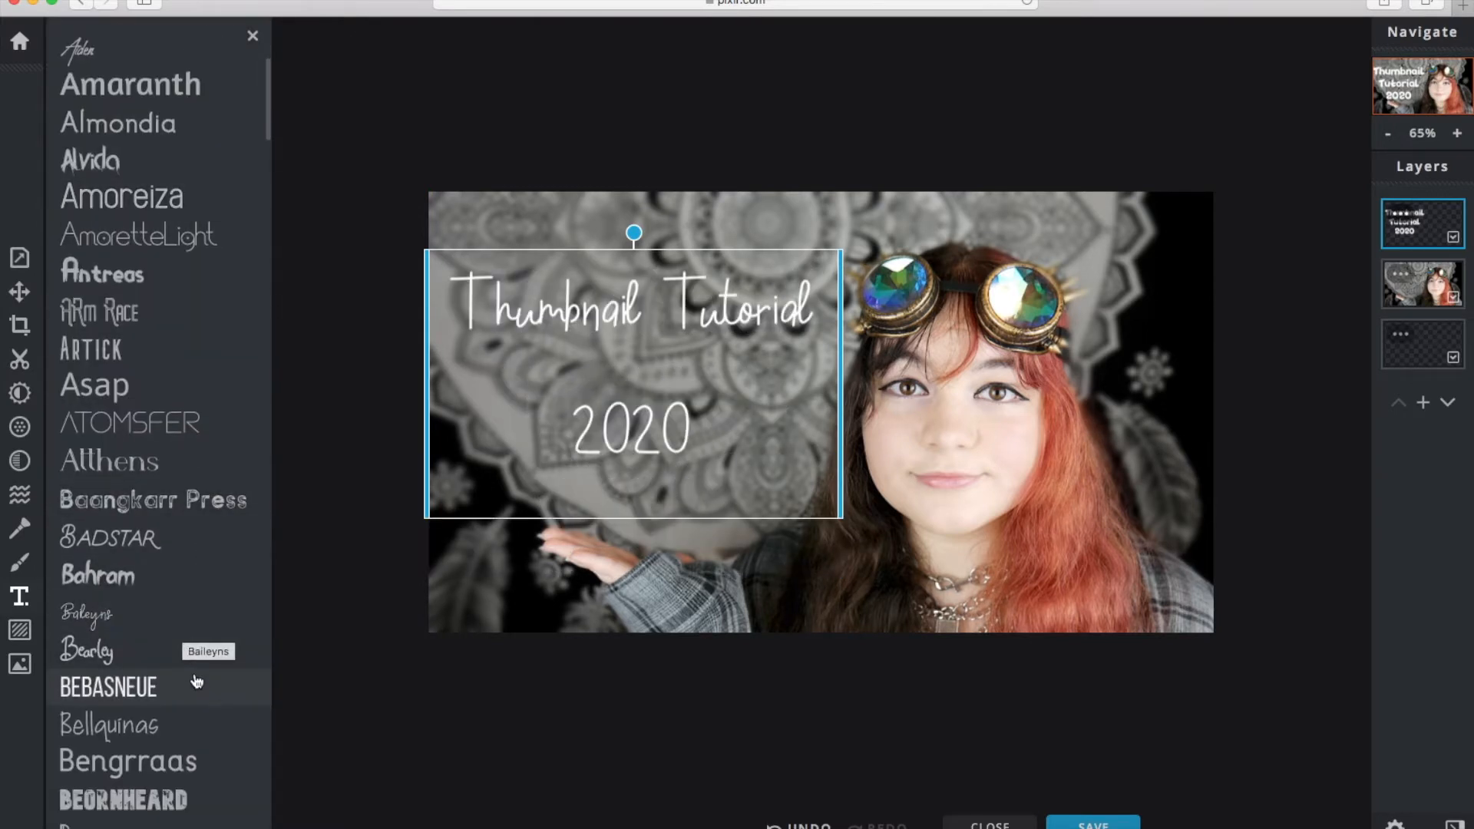
{"action": "left_click", "coordinate": [154, 686]}
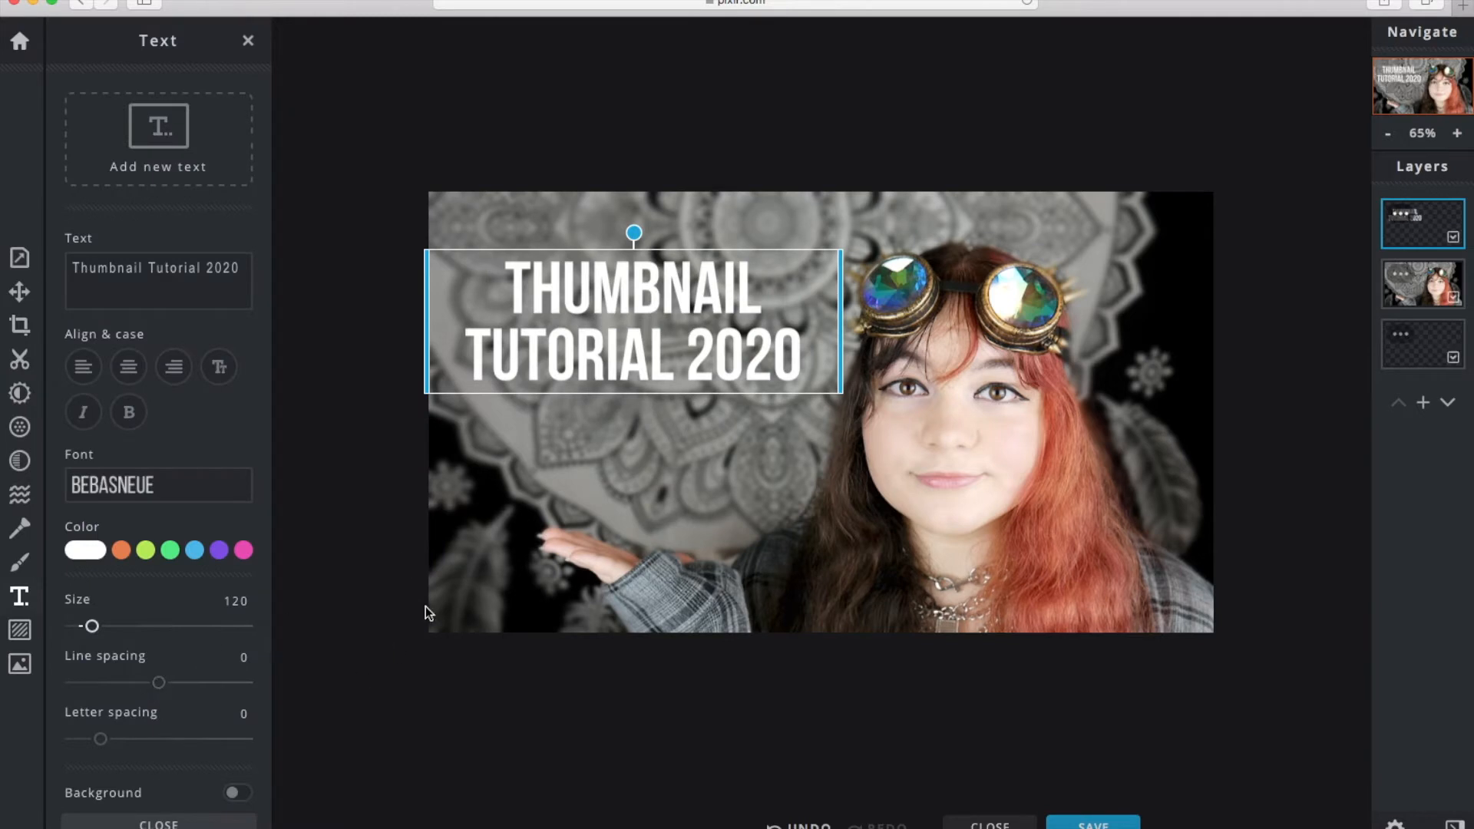
Enlarge the title text to size 179 and reposition it over the blurred tapestry above the raised hand
{"action": "left_click_drag", "start_coordinate": [91, 625], "coordinate": [102, 627]}
{"action": "left_click_drag", "start_coordinate": [721, 397], "coordinate": [735, 368]}
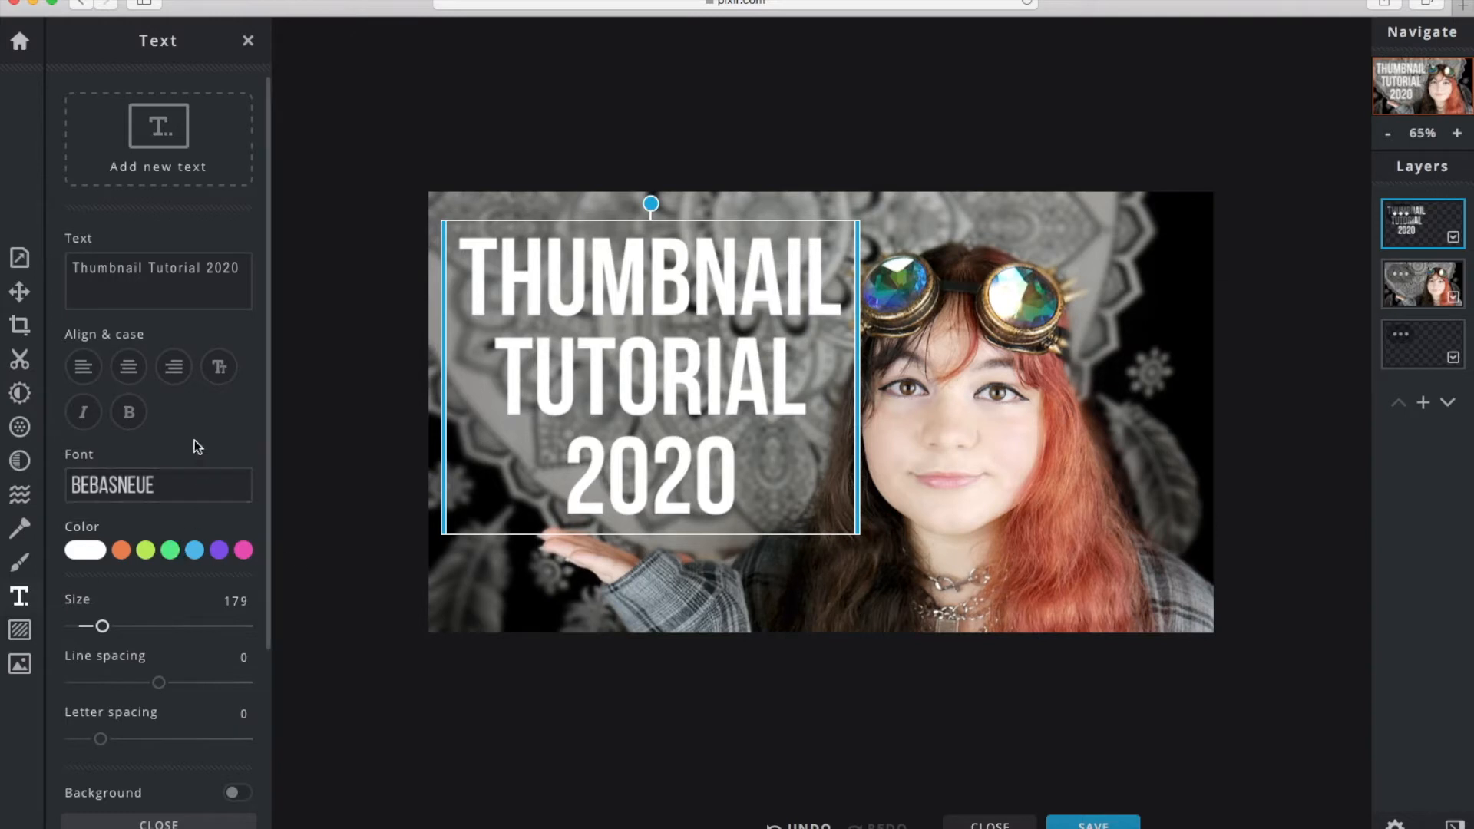
Add a black outline of size 2 to the title text
{"action": "scroll", "coordinate": [195, 439], "scroll_direction": "down", "scroll_amount": 3}
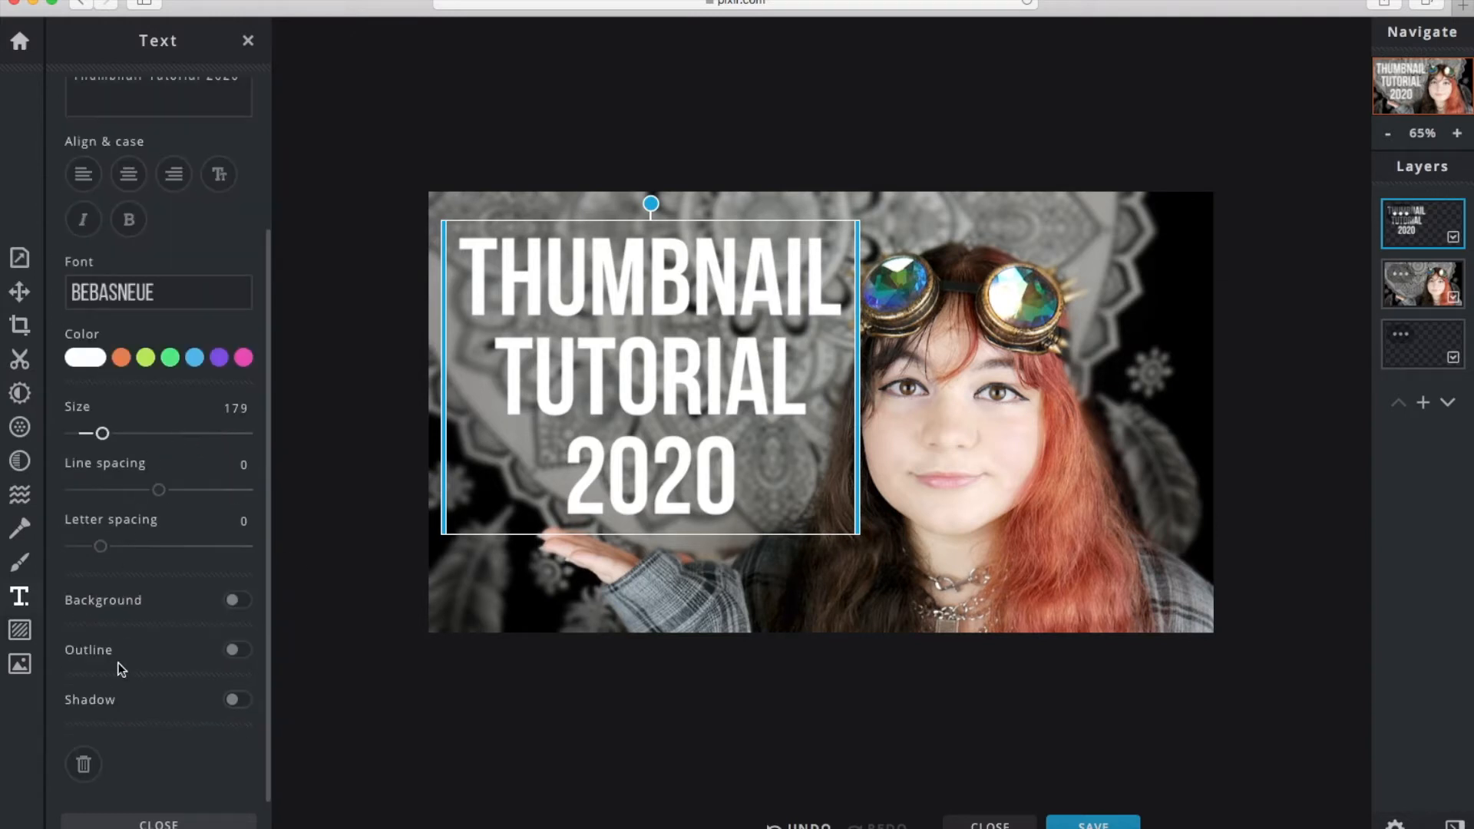
{"action": "left_click", "coordinate": [244, 658]}
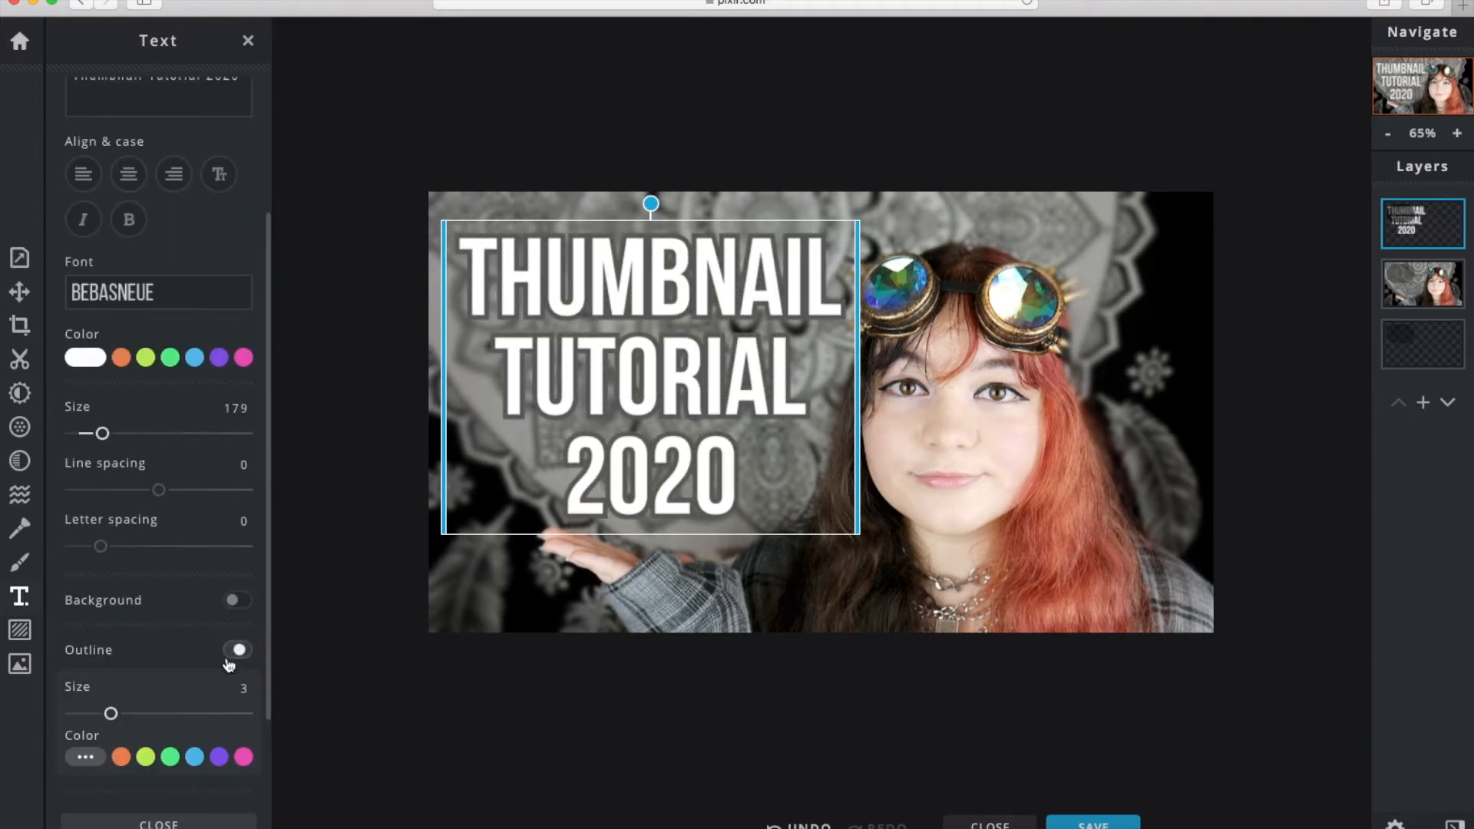
{"action": "scroll", "coordinate": [192, 676], "scroll_direction": "down", "scroll_amount": 2}
{"action": "left_click", "coordinate": [85, 640]}
{"action": "left_click_drag", "start_coordinate": [100, 705], "coordinate": [43, 780]}
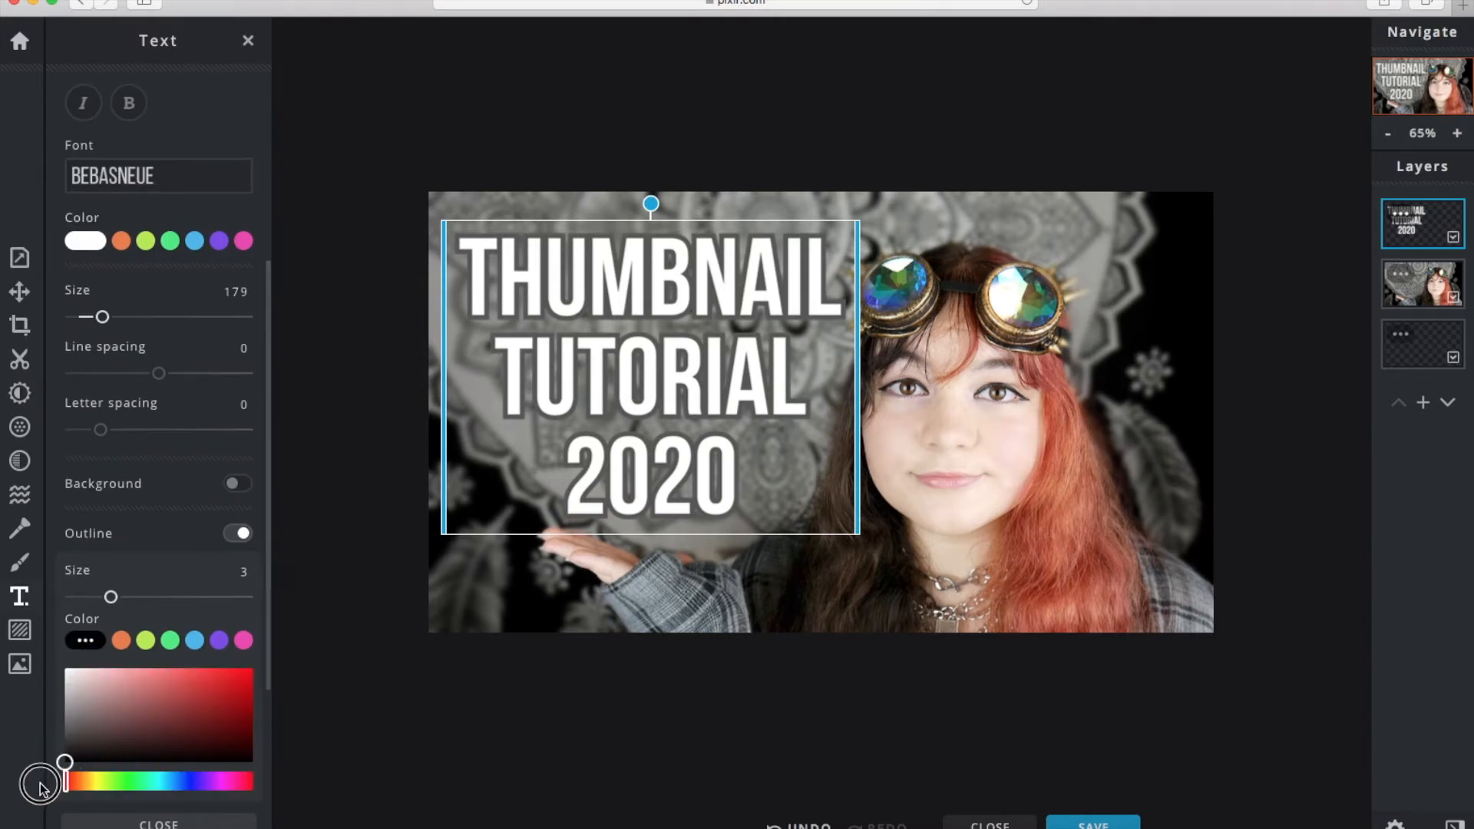
{"action": "left_click", "coordinate": [110, 596]}
{"action": "left_click_drag", "start_coordinate": [111, 597], "coordinate": [94, 597]}
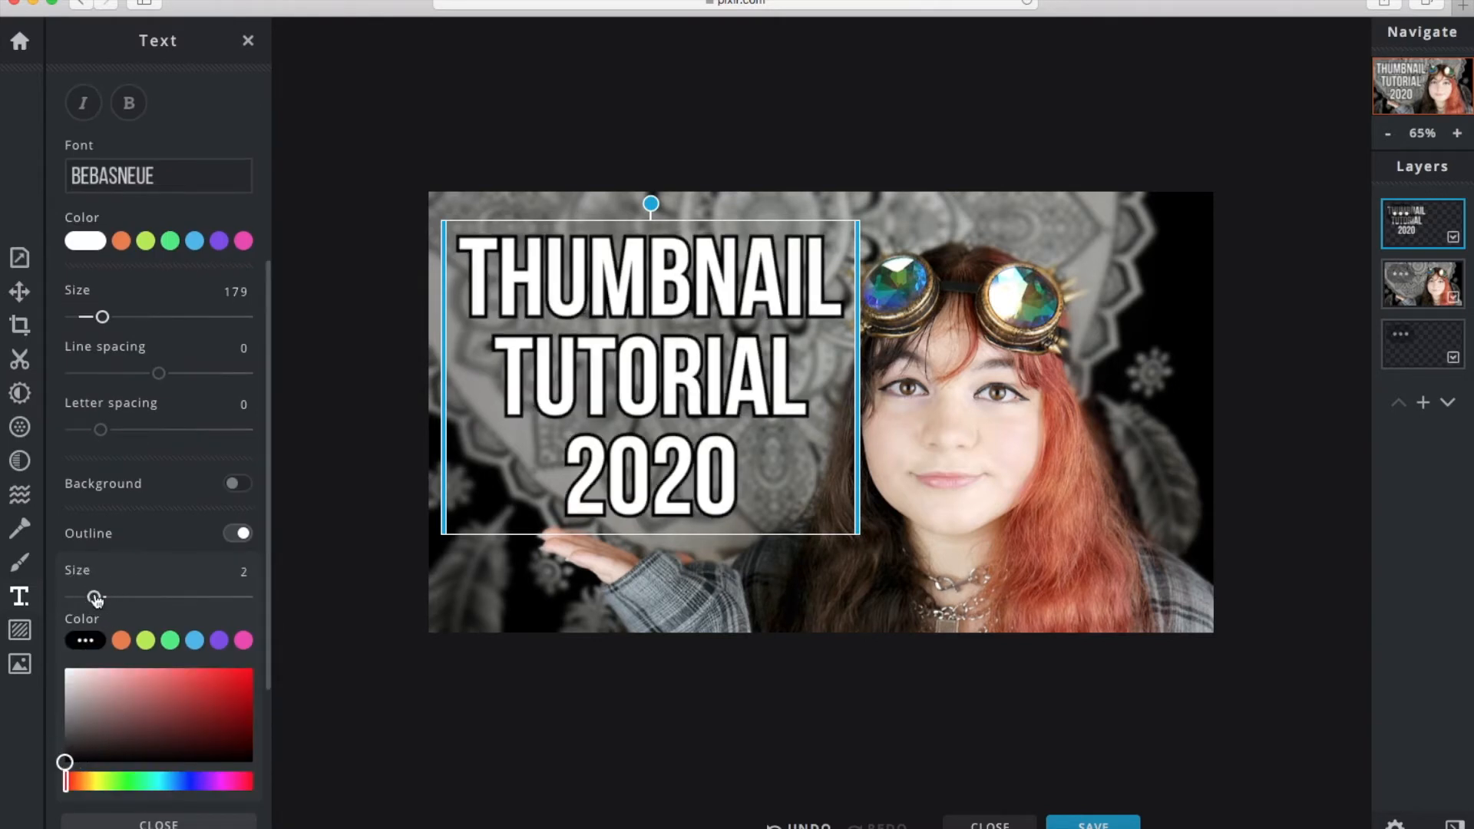
Set up a drawing brush on the portrait photo layer with colour #D1FF75, size 138 px and softness 100%
{"action": "left_click", "coordinate": [23, 570]}
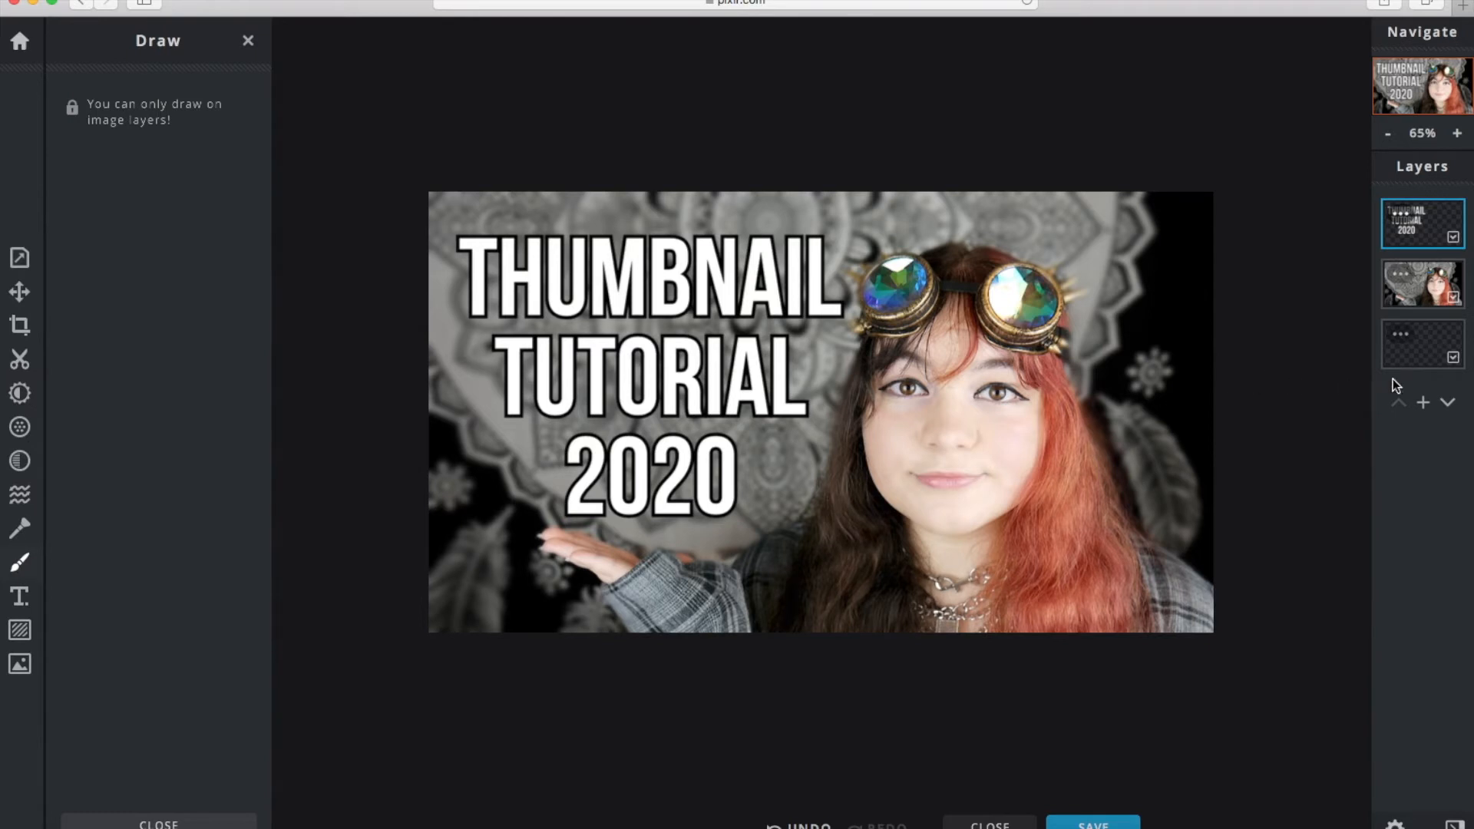
{"action": "left_click", "coordinate": [1429, 299]}
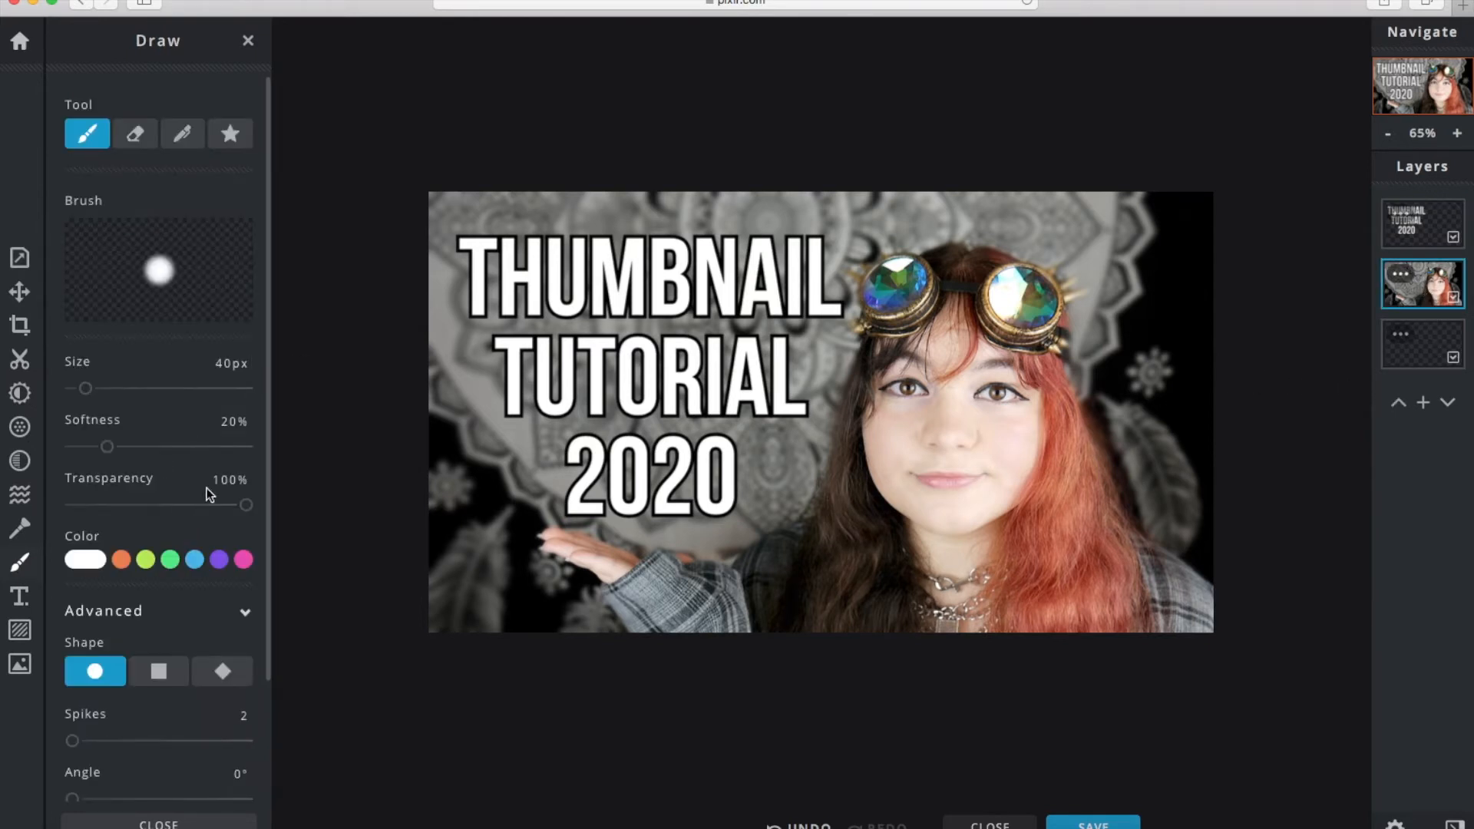
{"action": "left_click", "coordinate": [146, 560]}
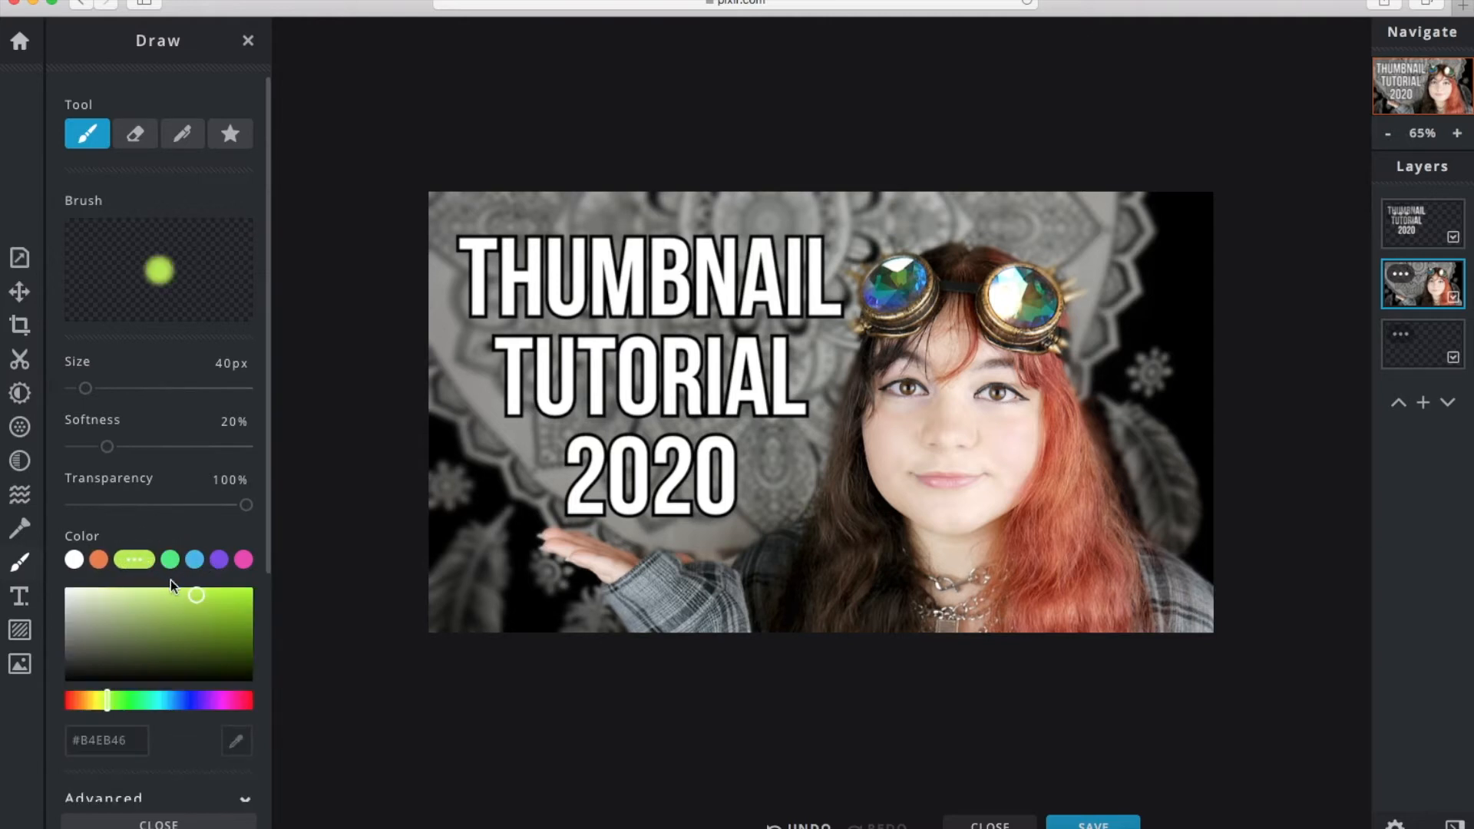
{"action": "left_click_drag", "start_coordinate": [160, 576], "coordinate": [141, 565]}
{"action": "left_click_drag", "start_coordinate": [136, 591], "coordinate": [167, 591]}
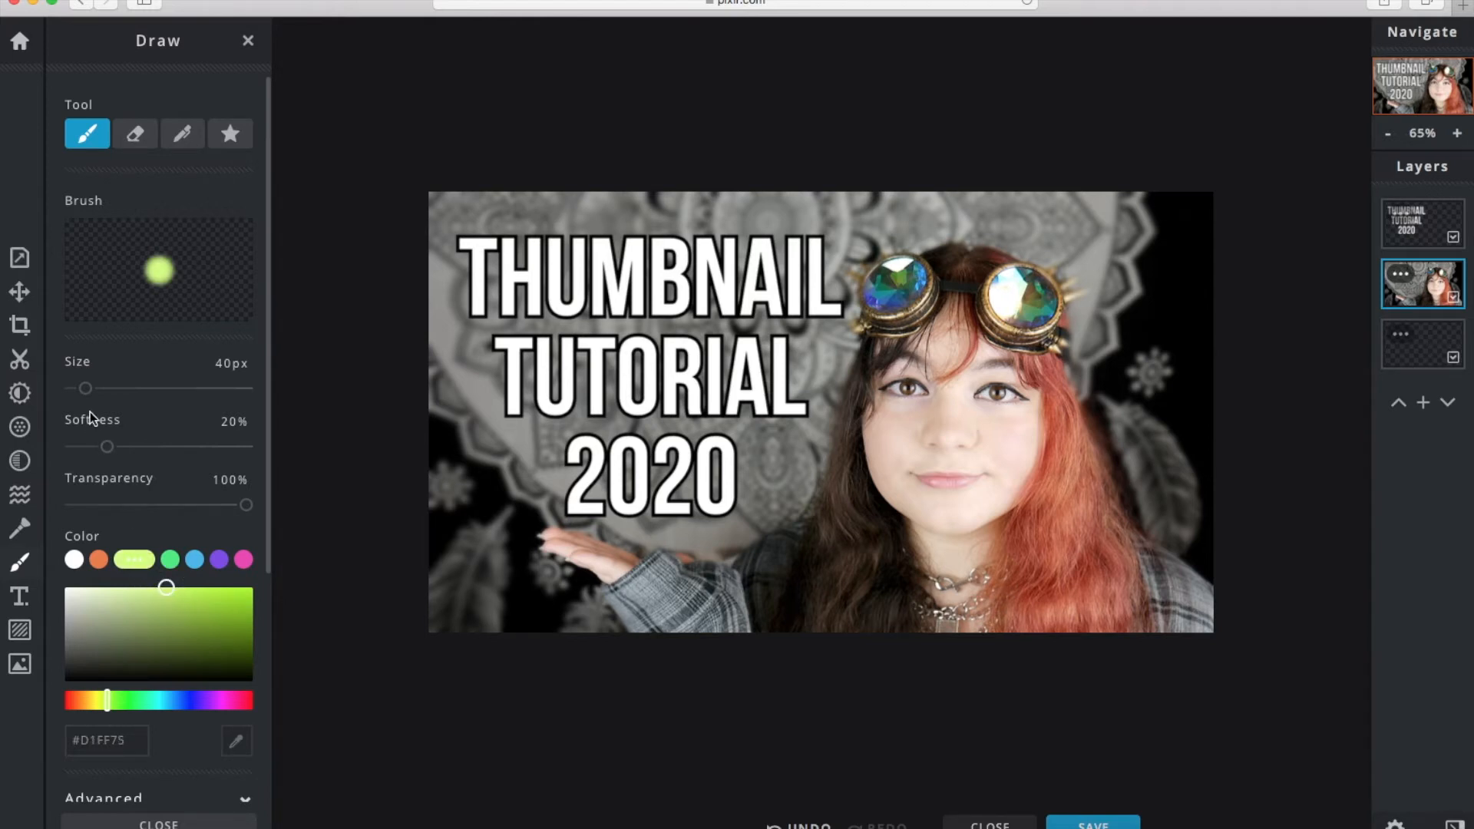
{"action": "left_click_drag", "start_coordinate": [85, 388], "coordinate": [90, 389]}
{"action": "left_click_drag", "start_coordinate": [108, 449], "coordinate": [263, 450]}
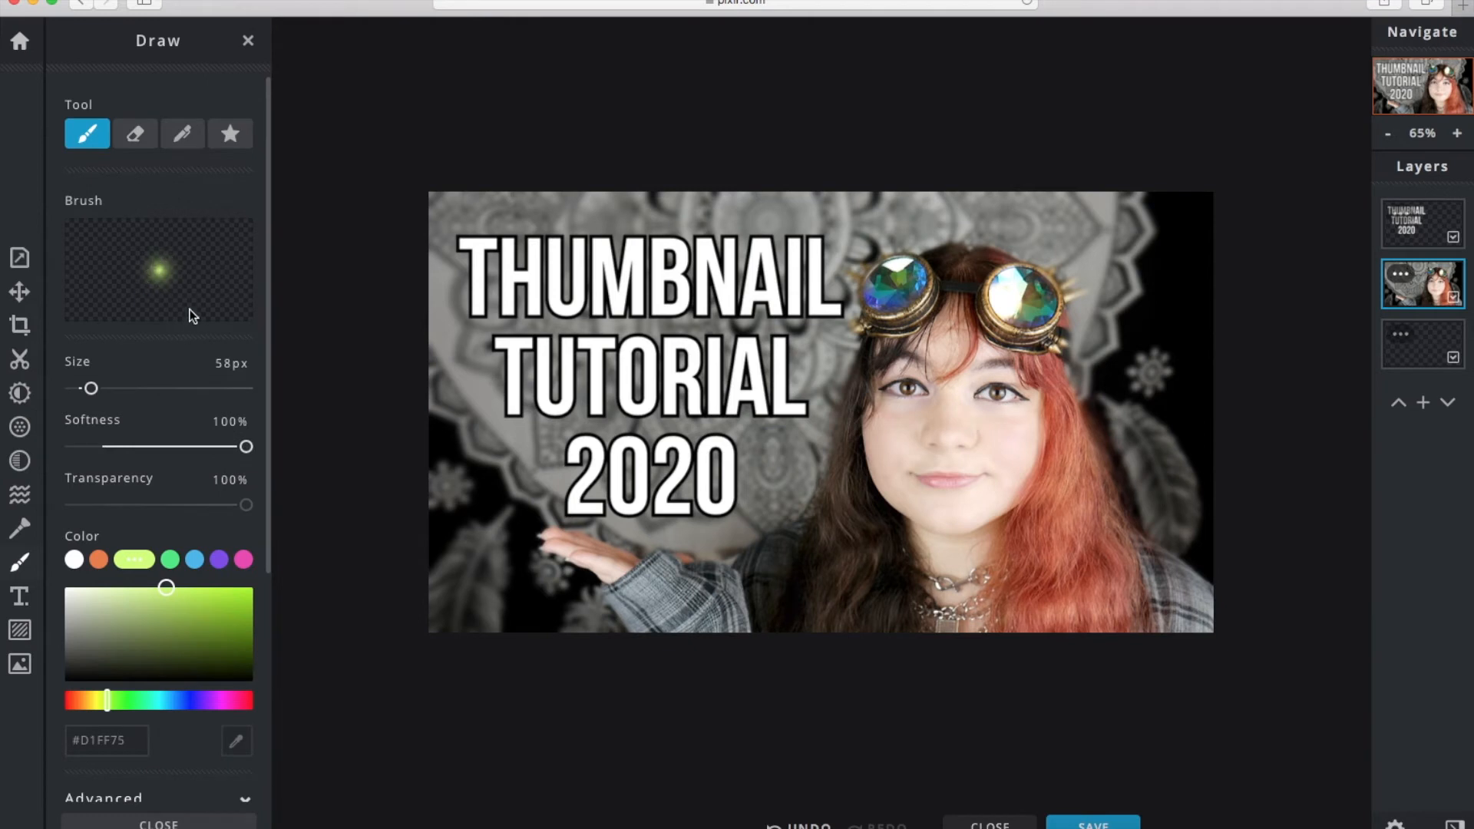
{"action": "left_click_drag", "start_coordinate": [90, 388], "coordinate": [119, 388]}
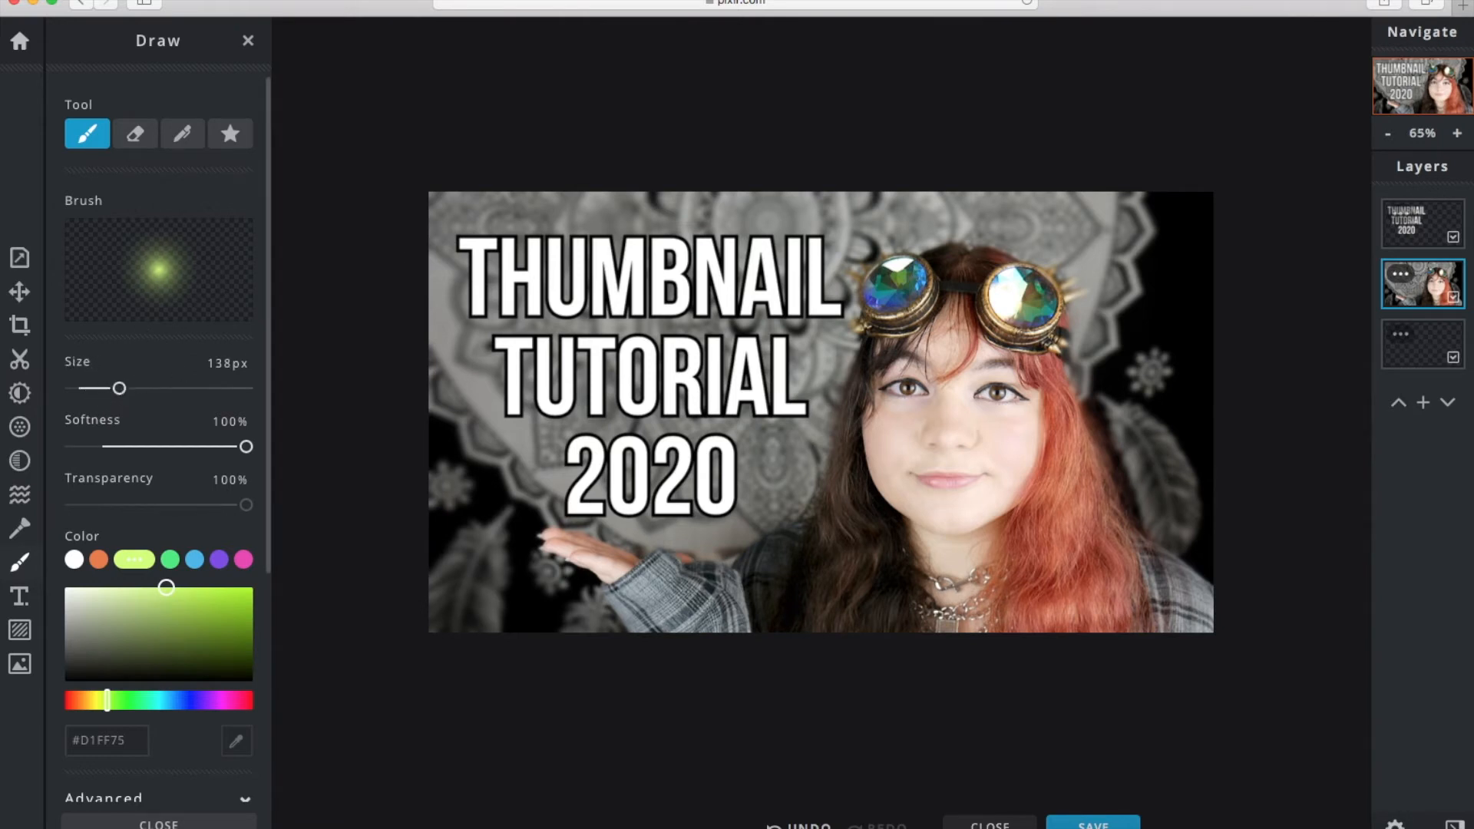
Paint a soft light-green glow on the photo layer behind all three lines of the title, undoing the stray stroke across the woman
{"action": "mouse_move", "coordinate": [461, 243]}
{"action": "left_mouse_down"}
{"action": "mouse_move", "coordinate": [498, 231]}
{"action": "mouse_move", "coordinate": [495, 254]}
{"action": "left_mouse_up"}
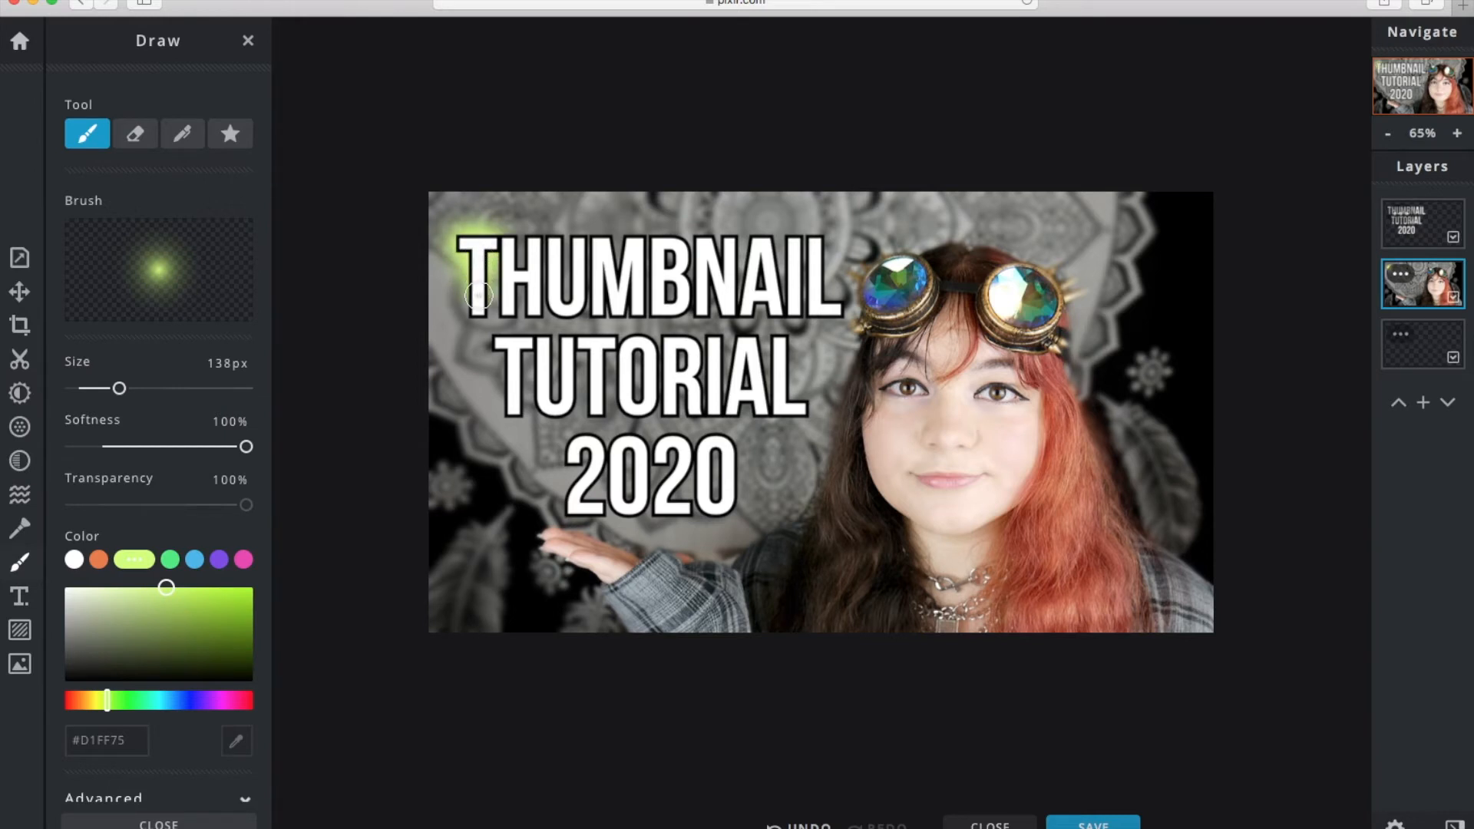
{"action": "left_click_drag", "start_coordinate": [477, 294], "coordinate": [479, 309]}
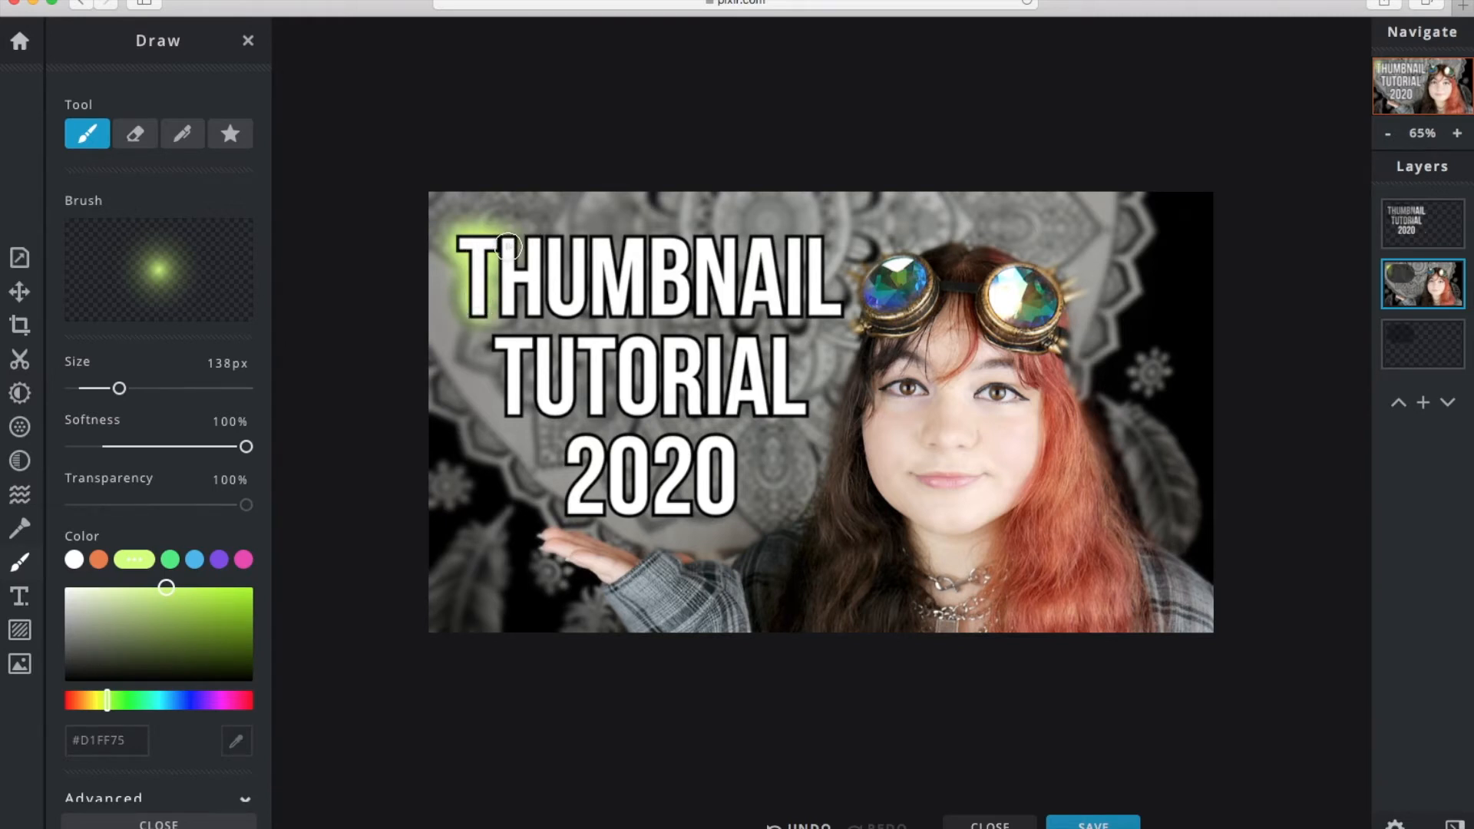
{"action": "mouse_move", "coordinate": [810, 464]}
{"action": "left_mouse_down"}
{"action": "mouse_move", "coordinate": [949, 551]}
{"action": "mouse_move", "coordinate": [1118, 519]}
{"action": "mouse_move", "coordinate": [1136, 488]}
{"action": "left_mouse_up"}
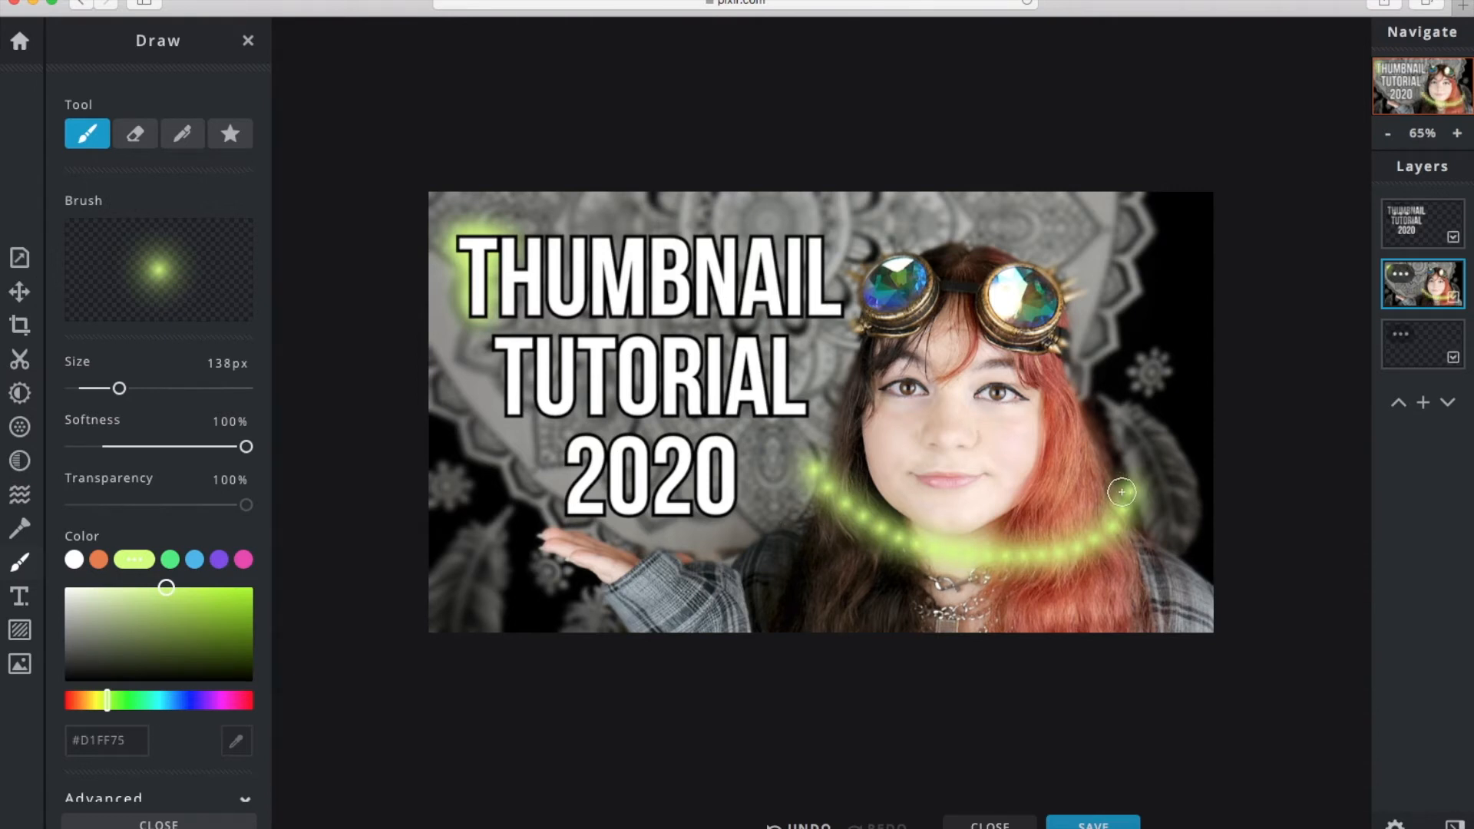
{"action": "left_click", "coordinate": [791, 824]}
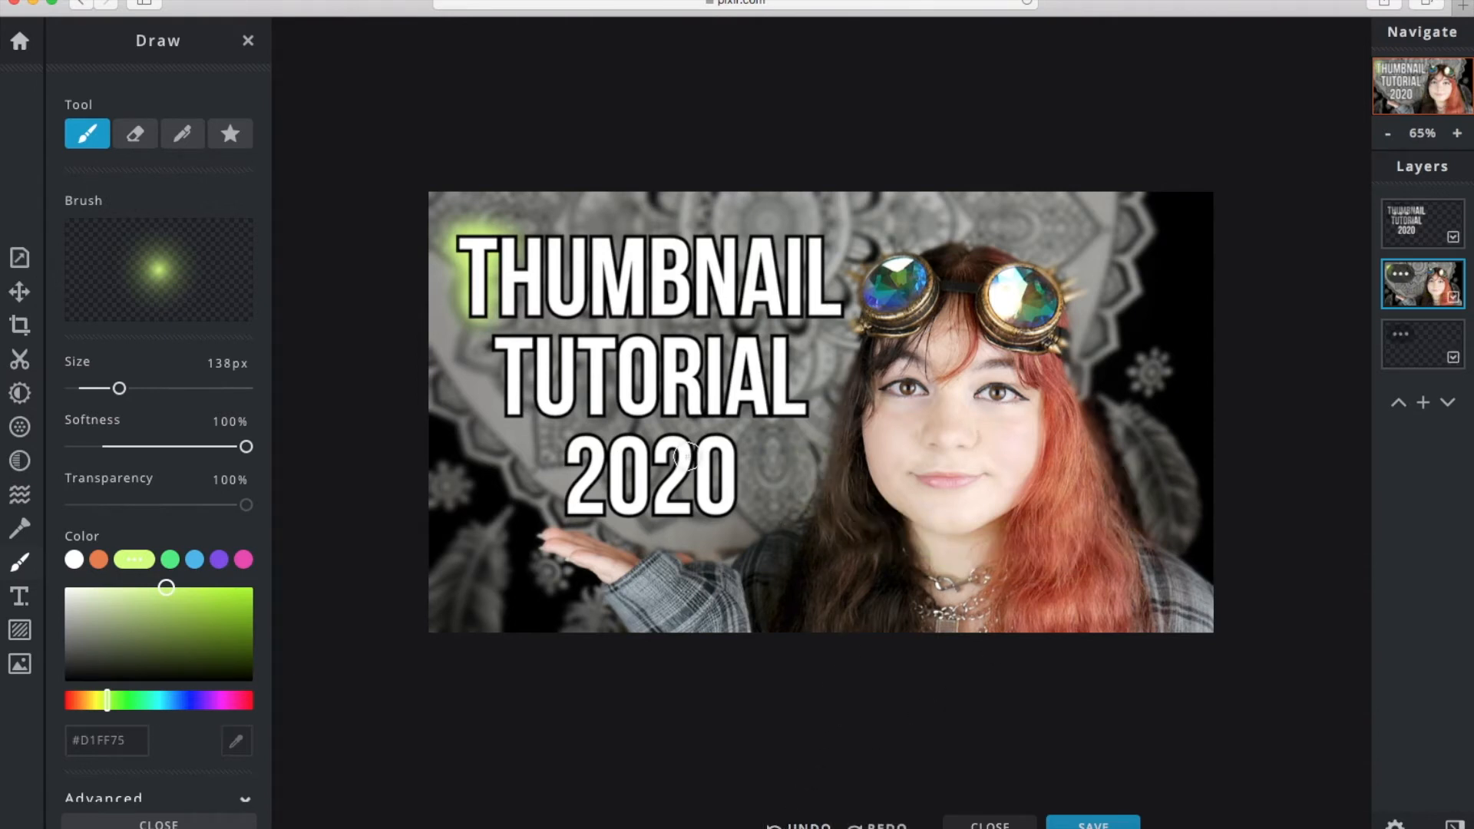
{"action": "mouse_move", "coordinate": [477, 311]}
{"action": "left_mouse_down"}
{"action": "mouse_move", "coordinate": [492, 233]}
{"action": "mouse_move", "coordinate": [505, 243]}
{"action": "left_mouse_up"}
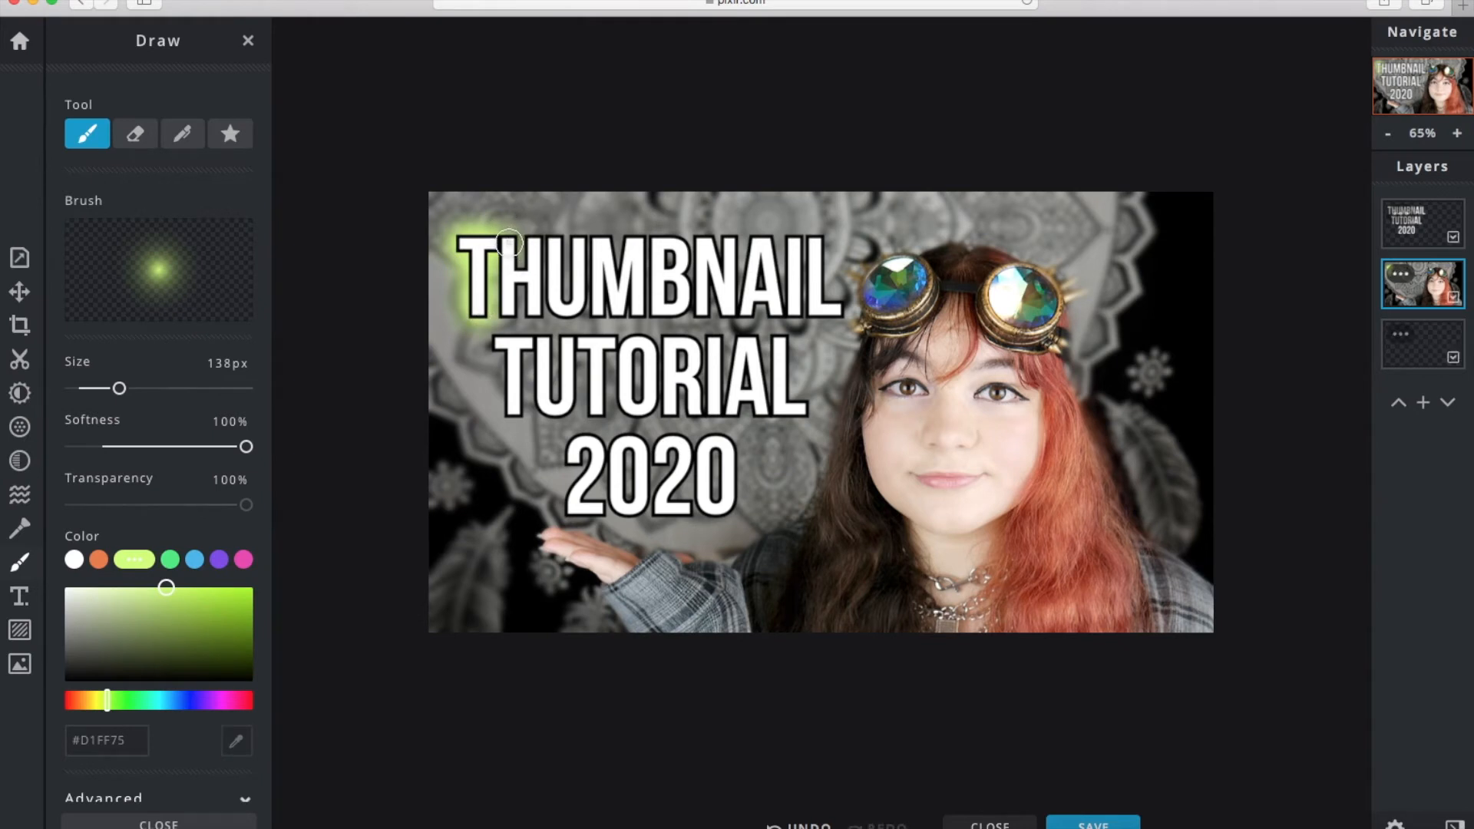
{"action": "left_click_drag", "start_coordinate": [511, 268], "coordinate": [508, 307]}
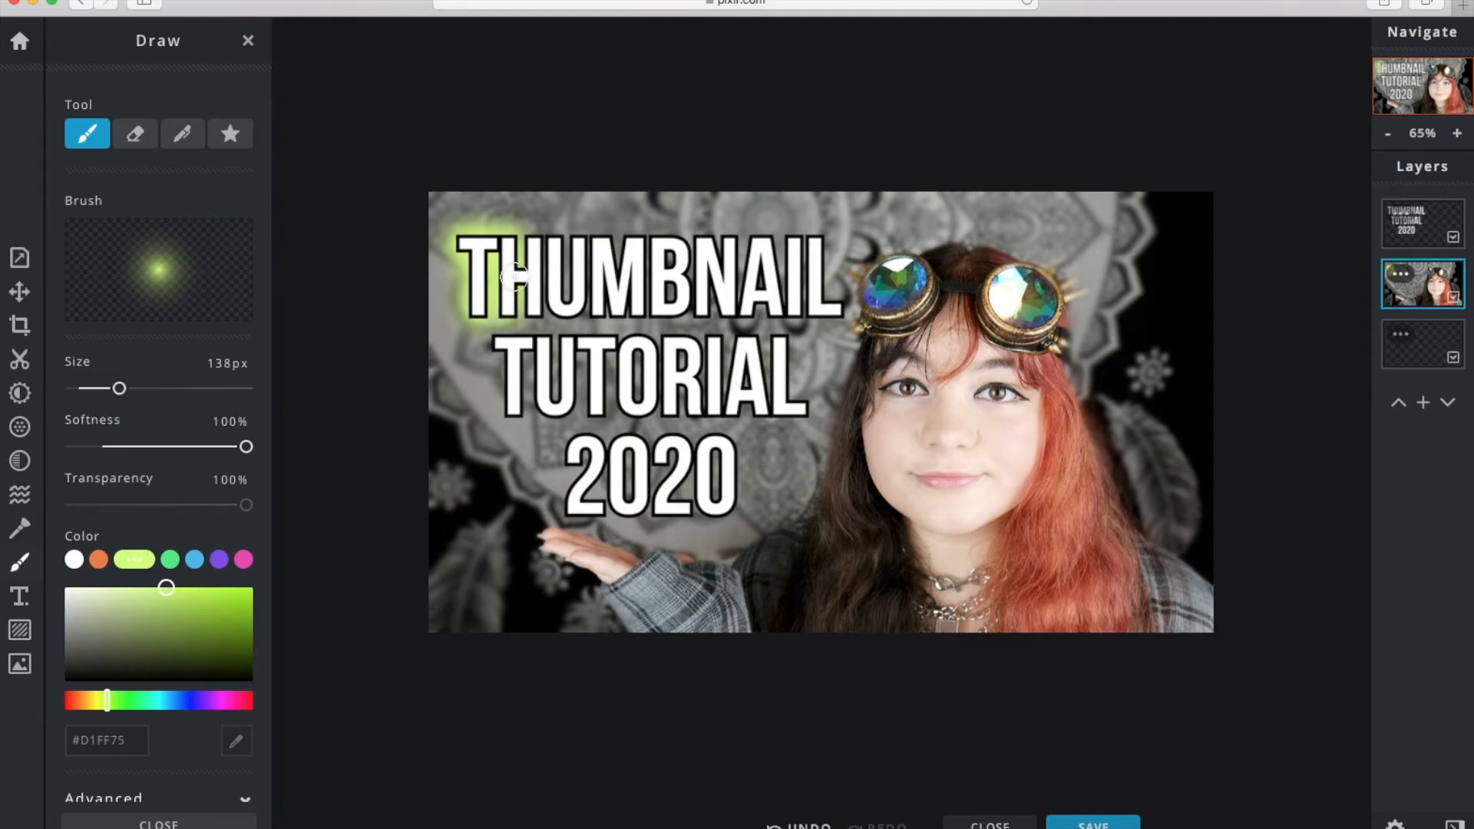
{"action": "left_click", "coordinate": [535, 242]}
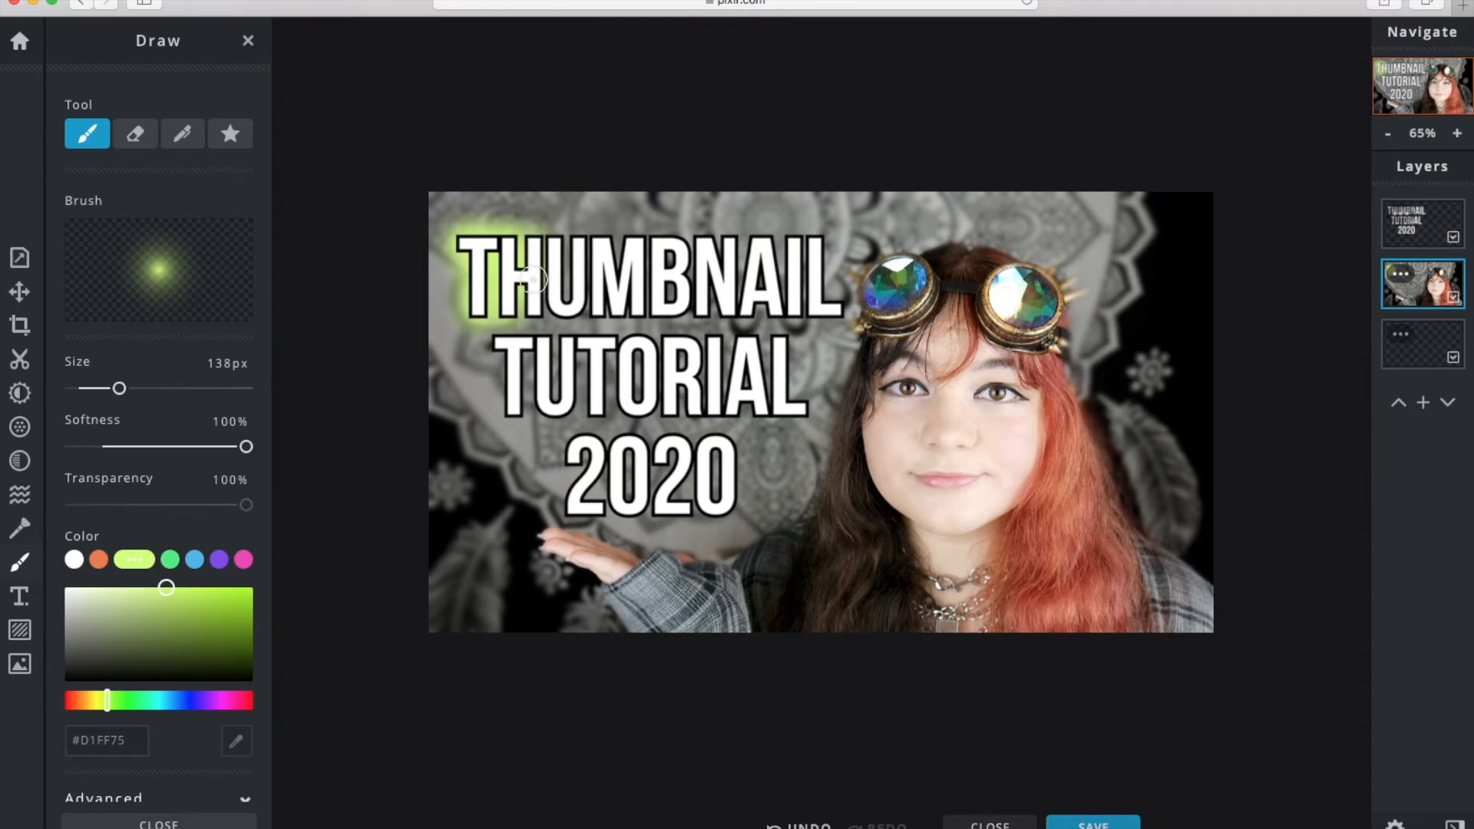
{"action": "mouse_move", "coordinate": [535, 309]}
{"action": "left_mouse_down"}
{"action": "mouse_move", "coordinate": [535, 244]}
{"action": "mouse_move", "coordinate": [552, 240]}
{"action": "mouse_move", "coordinate": [585, 322]}
{"action": "mouse_move", "coordinate": [597, 261]}
{"action": "mouse_move", "coordinate": [619, 310]}
{"action": "mouse_move", "coordinate": [641, 224]}
{"action": "mouse_move", "coordinate": [659, 321]}
{"action": "mouse_move", "coordinate": [701, 281]}
{"action": "mouse_move", "coordinate": [730, 317]}
{"action": "mouse_move", "coordinate": [772, 311]}
{"action": "mouse_move", "coordinate": [795, 246]}
{"action": "mouse_move", "coordinate": [795, 322]}
{"action": "mouse_move", "coordinate": [814, 230]}
{"action": "mouse_move", "coordinate": [830, 322]}
{"action": "mouse_move", "coordinate": [856, 307]}
{"action": "left_mouse_up"}
{"action": "mouse_move", "coordinate": [481, 309]}
{"action": "left_mouse_down"}
{"action": "mouse_move", "coordinate": [561, 415]}
{"action": "mouse_move", "coordinate": [587, 344]}
{"action": "mouse_move", "coordinate": [599, 373]}
{"action": "mouse_move", "coordinate": [637, 337]}
{"action": "mouse_move", "coordinate": [637, 407]}
{"action": "mouse_move", "coordinate": [668, 347]}
{"action": "mouse_move", "coordinate": [695, 338]}
{"action": "mouse_move", "coordinate": [701, 384]}
{"action": "mouse_move", "coordinate": [720, 400]}
{"action": "left_mouse_up"}
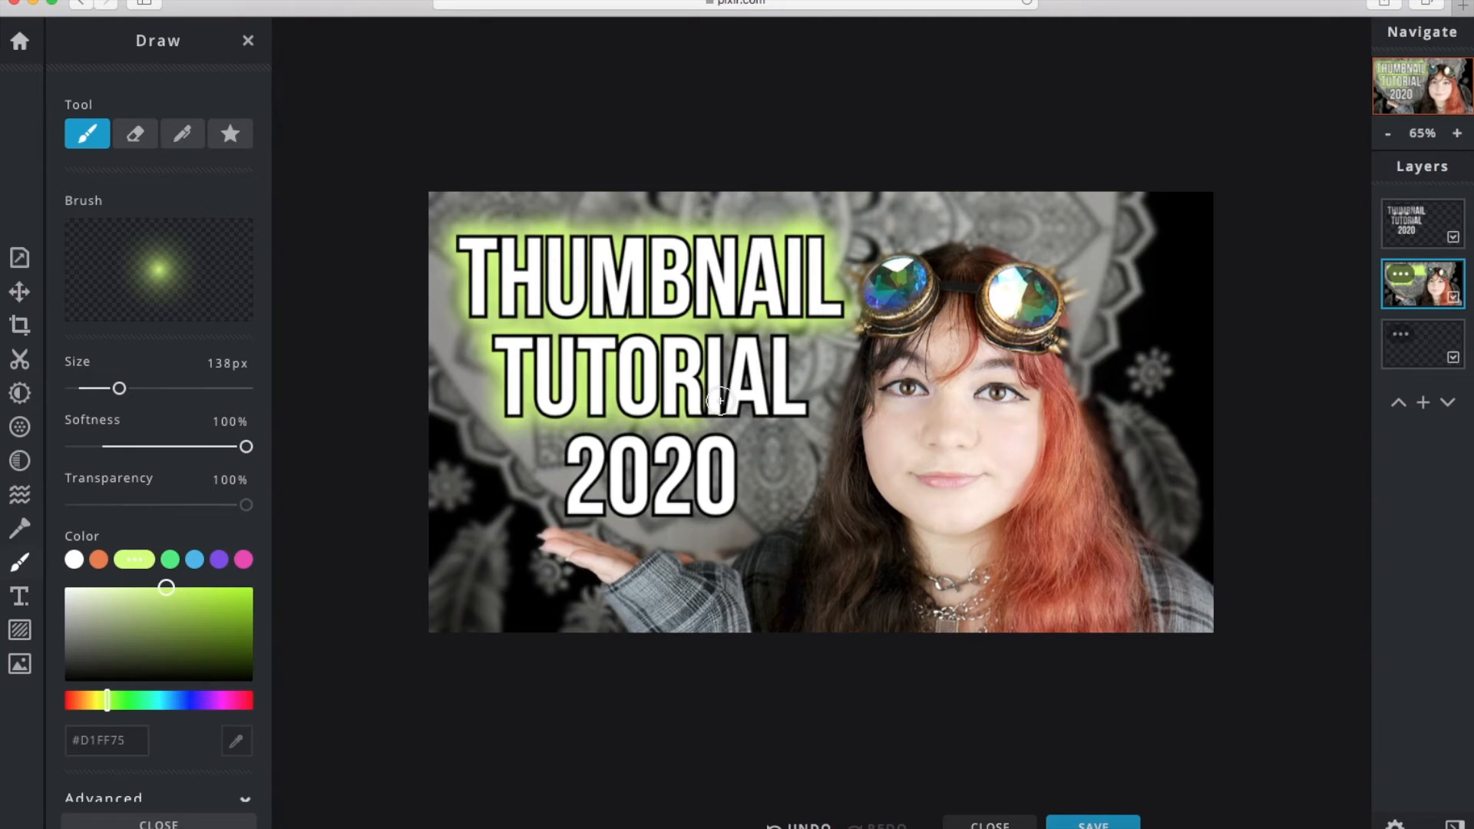
{"action": "mouse_move", "coordinate": [705, 340]}
{"action": "left_mouse_down"}
{"action": "mouse_move", "coordinate": [718, 415]}
{"action": "mouse_move", "coordinate": [744, 380]}
{"action": "mouse_move", "coordinate": [764, 415]}
{"action": "mouse_move", "coordinate": [779, 362]}
{"action": "left_mouse_up"}
{"action": "mouse_move", "coordinate": [553, 438]}
{"action": "left_mouse_down"}
{"action": "mouse_move", "coordinate": [583, 460]}
{"action": "mouse_move", "coordinate": [595, 522]}
{"action": "mouse_move", "coordinate": [642, 506]}
{"action": "mouse_move", "coordinate": [700, 430]}
{"action": "mouse_move", "coordinate": [675, 534]}
{"action": "mouse_move", "coordinate": [718, 499]}
{"action": "mouse_move", "coordinate": [756, 534]}
{"action": "mouse_move", "coordinate": [702, 530]}
{"action": "left_mouse_up"}
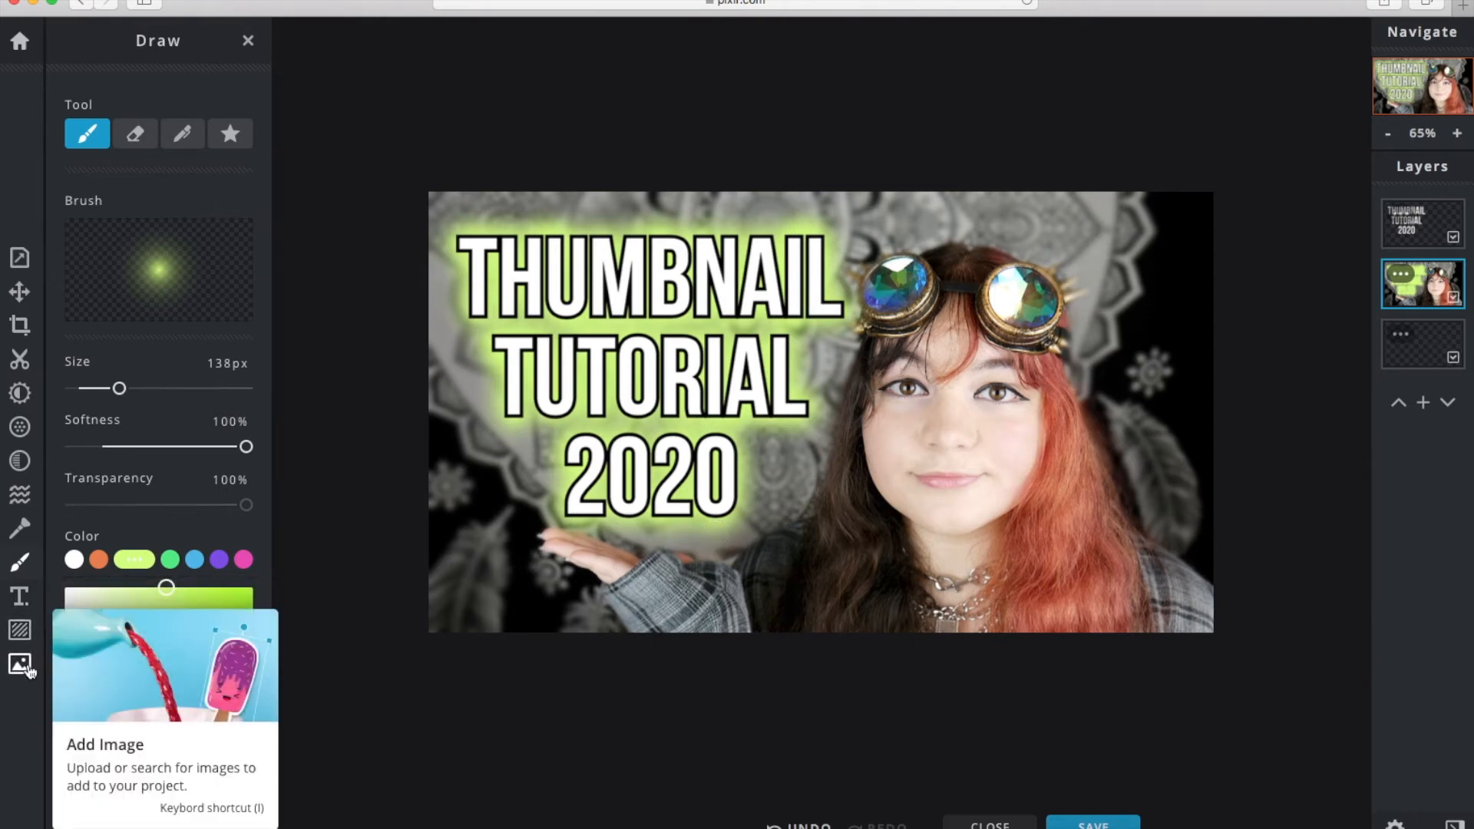
Browse the available sticker categories and examine the Space stickers
{"action": "left_click", "coordinate": [23, 634]}
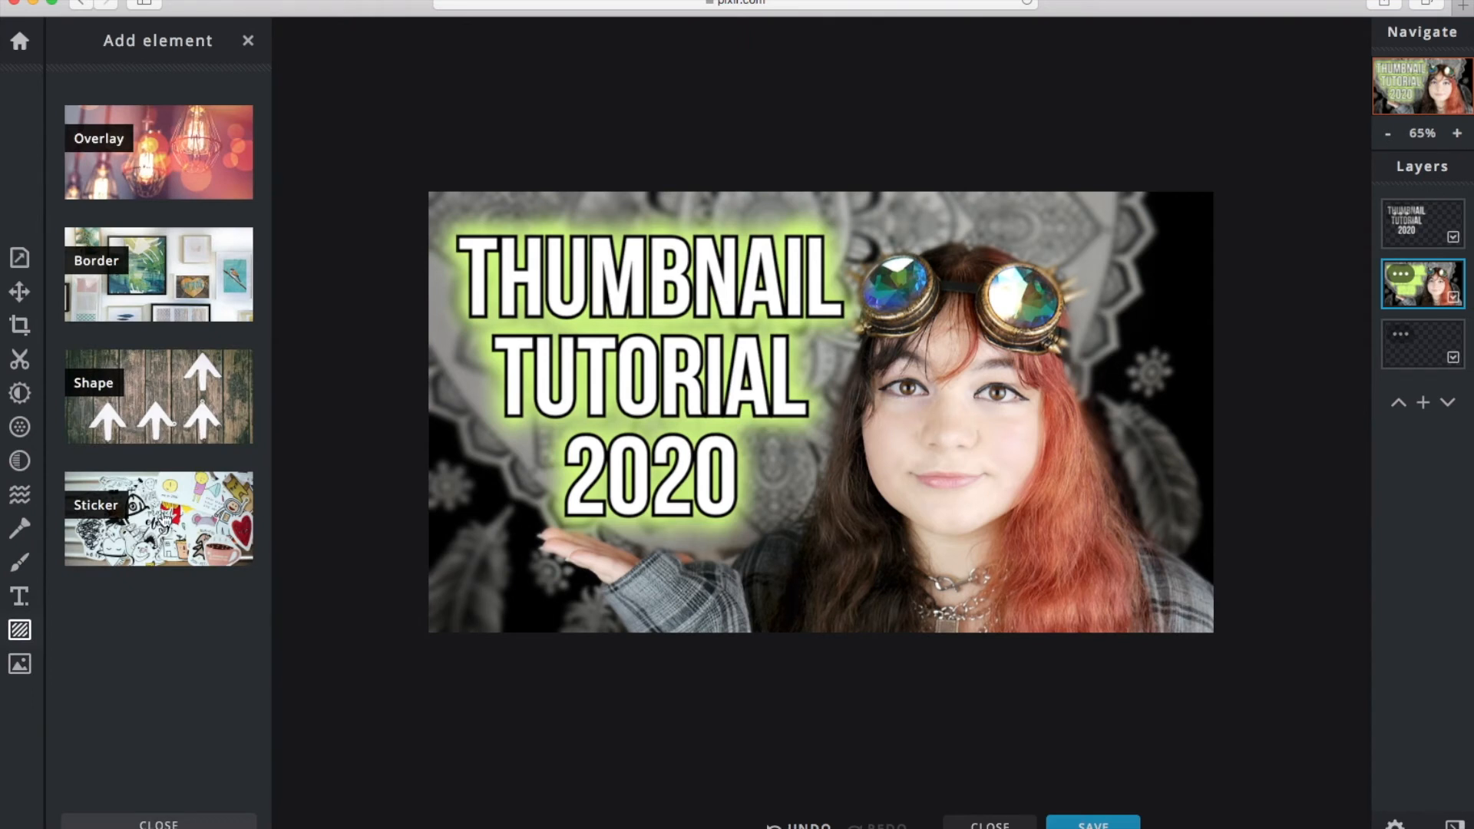
{"action": "left_click", "coordinate": [164, 519]}
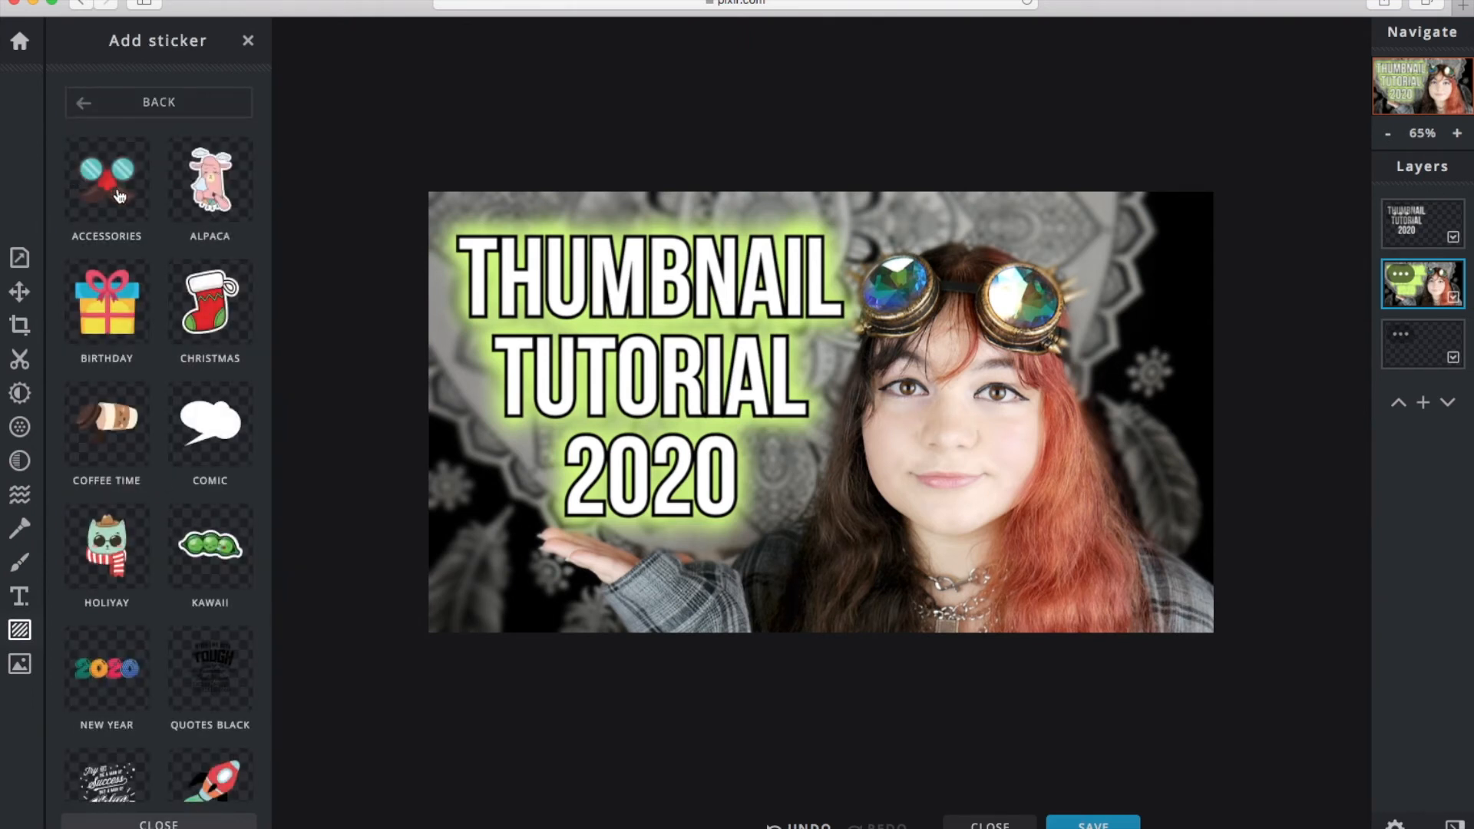
{"action": "scroll", "coordinate": [139, 276], "scroll_direction": "down", "scroll_amount": 5}
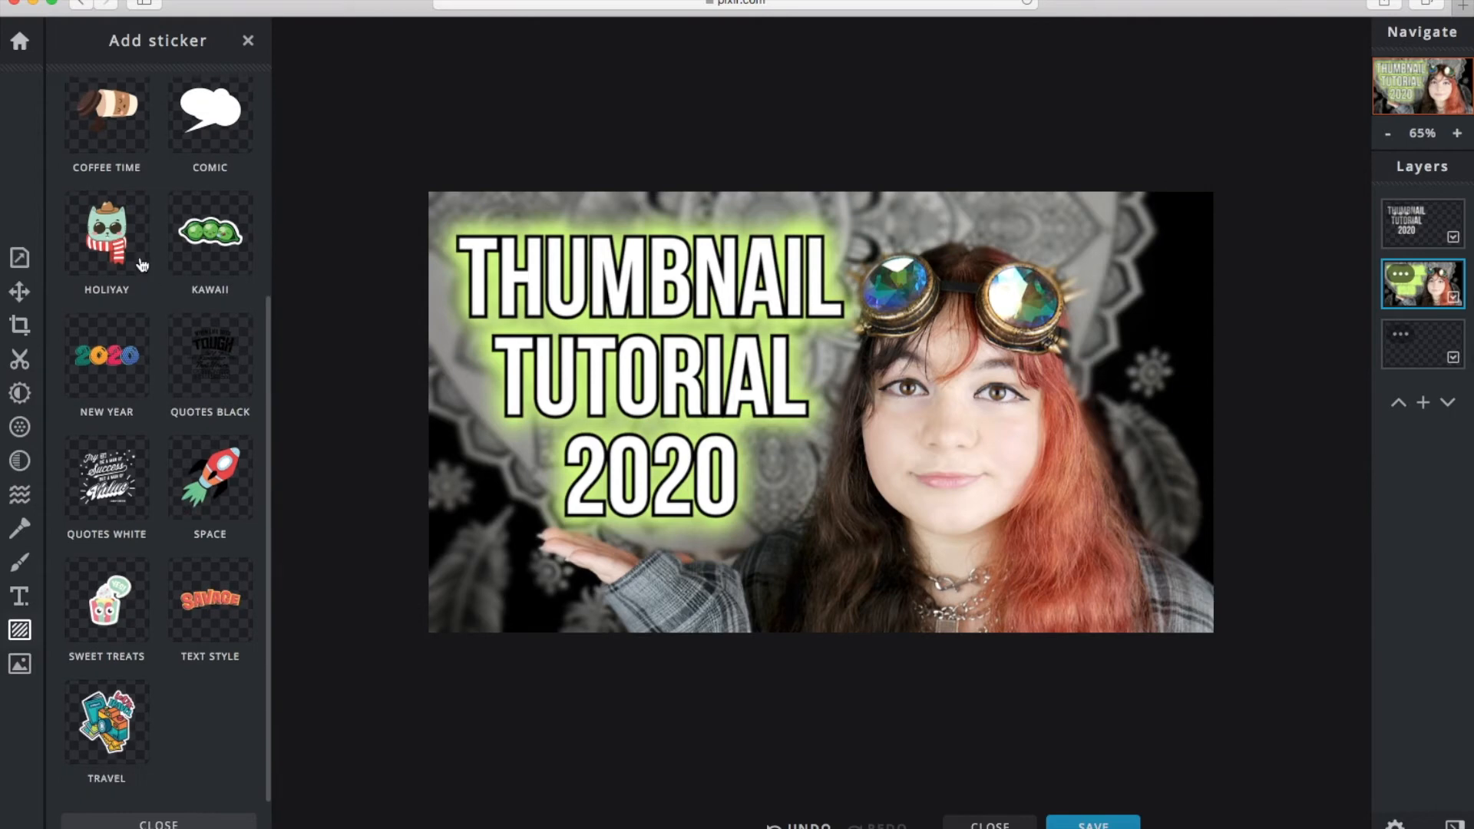
{"action": "left_click", "coordinate": [209, 473]}
{"action": "scroll", "coordinate": [205, 476], "scroll_direction": "down", "scroll_amount": 10}
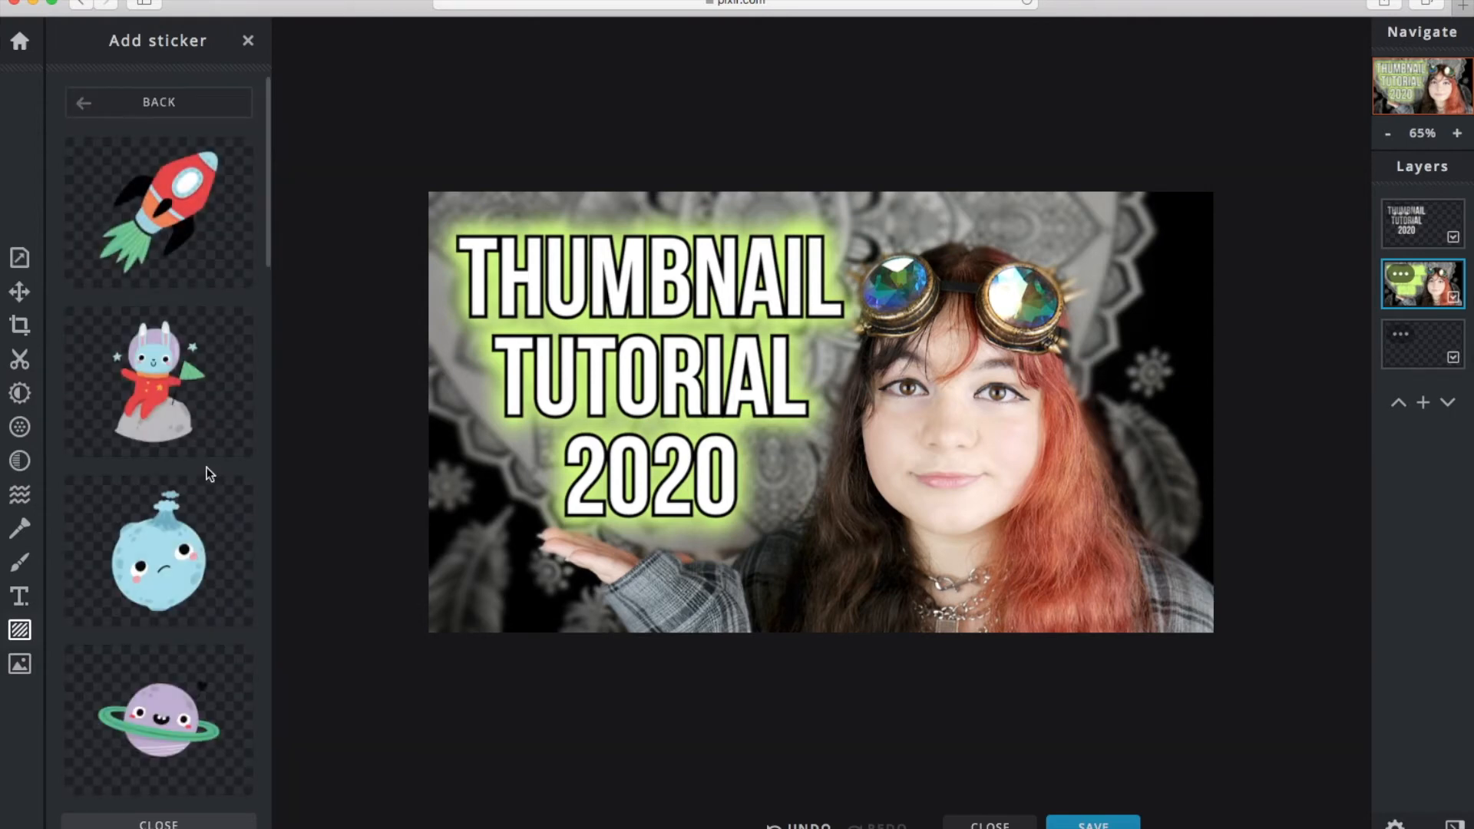
{"action": "scroll", "coordinate": [204, 476], "scroll_direction": "up", "scroll_amount": 10}
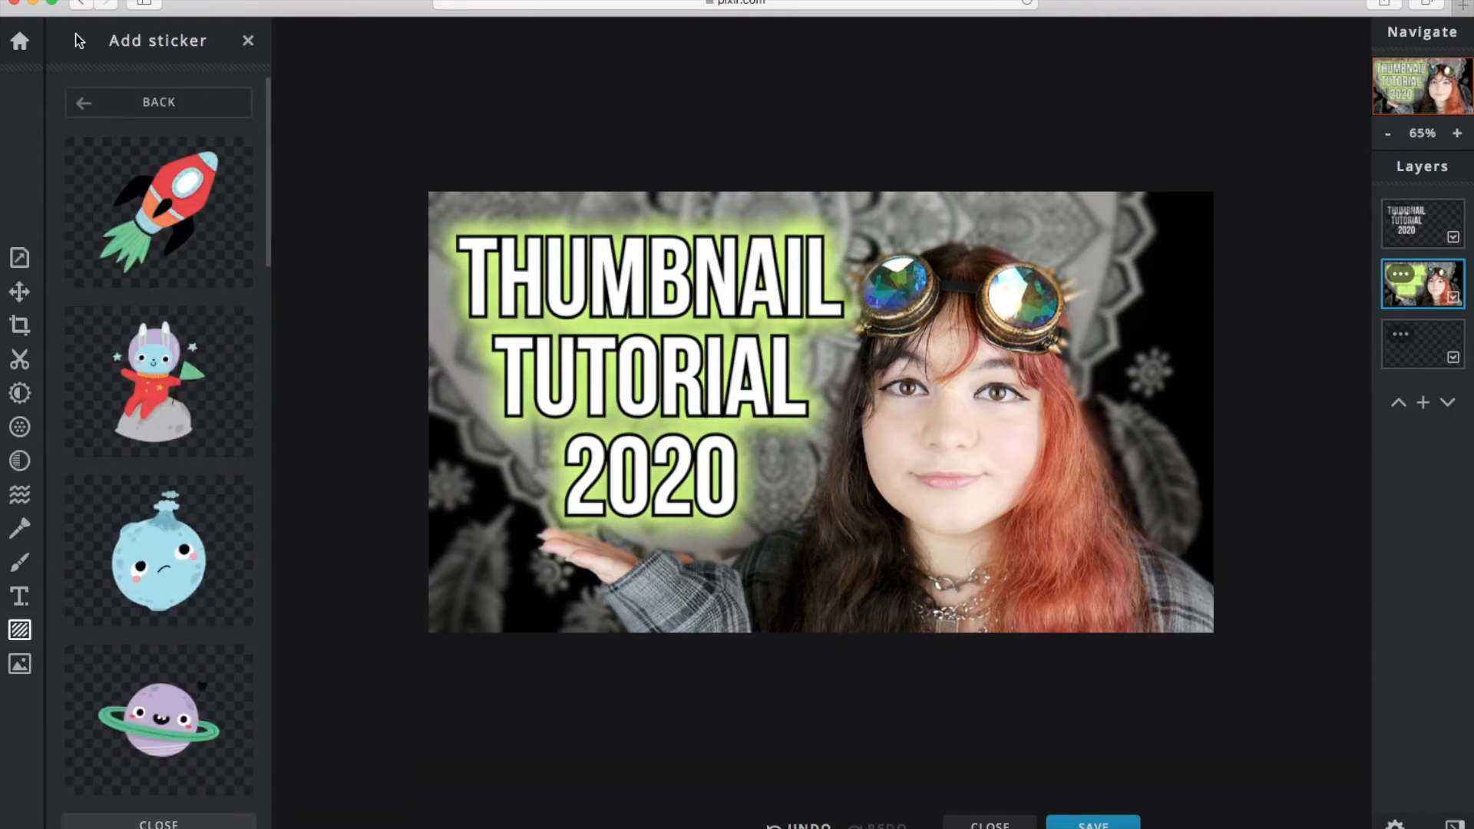
{"action": "left_click", "coordinate": [157, 102]}
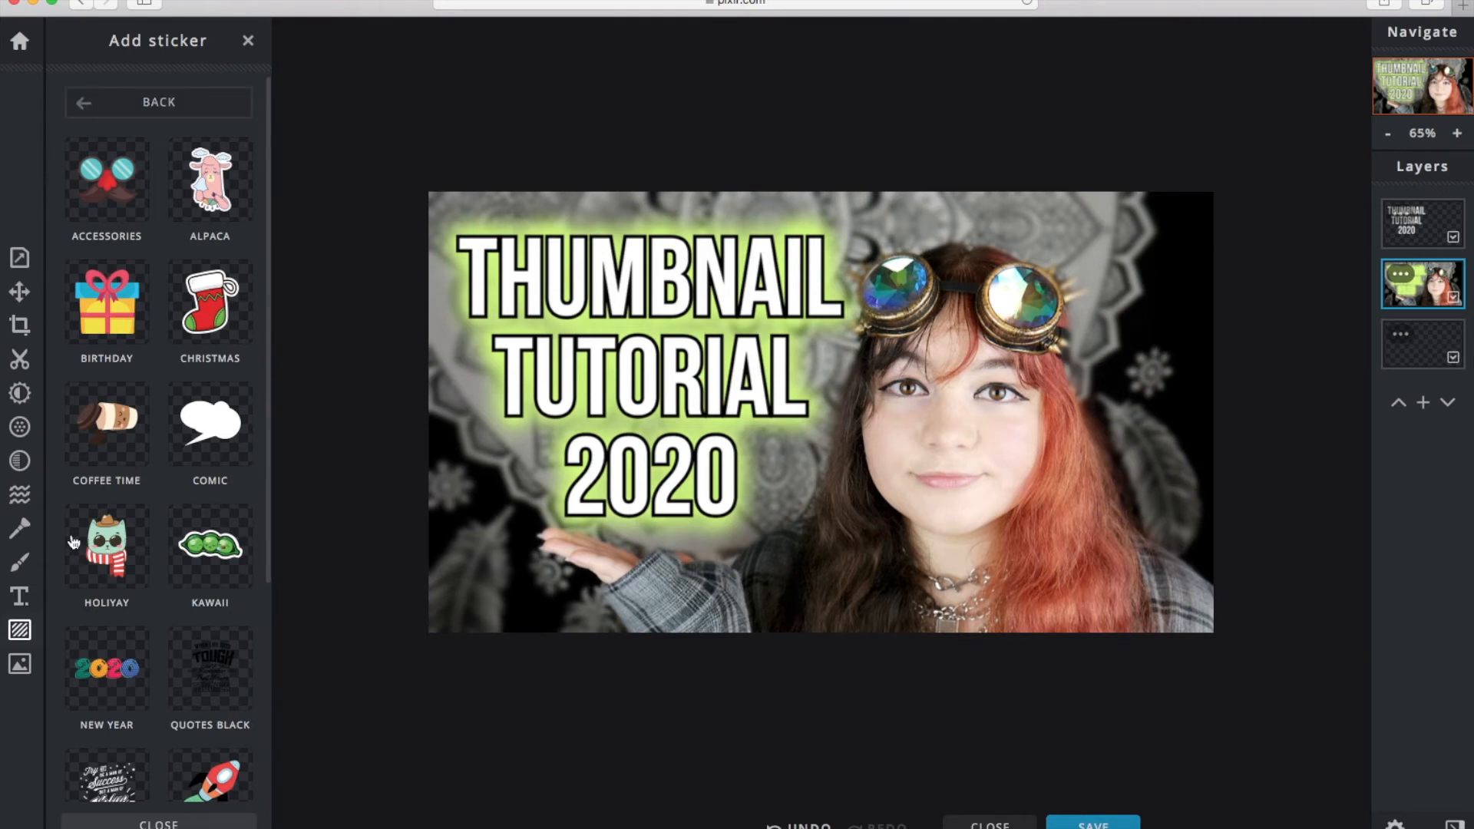
Set the drawing pen to light pink #FFC2EB and size 7, and try a stroke across the word THUMBNAIL before undoing it
{"action": "left_click", "coordinate": [21, 567]}
{"action": "left_click", "coordinate": [183, 134]}
{"action": "left_click", "coordinate": [244, 464]}
{"action": "left_click_drag", "start_coordinate": [187, 507], "coordinate": [110, 492]}
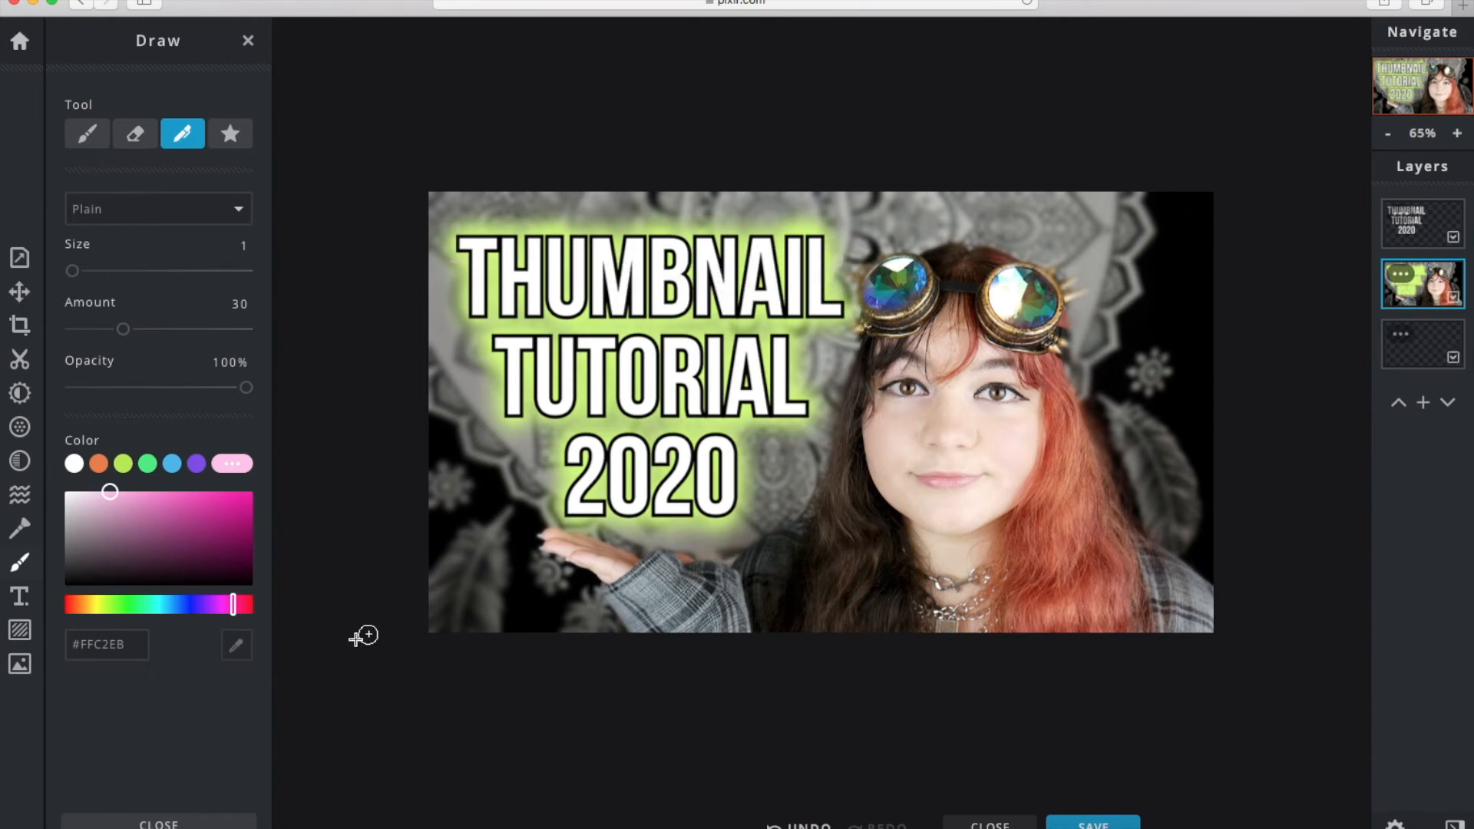
{"action": "left_click", "coordinate": [798, 823]}
{"action": "left_click_drag", "start_coordinate": [99, 269], "coordinate": [196, 271]}
{"action": "left_click_drag", "start_coordinate": [455, 267], "coordinate": [871, 271]}
{"action": "left_click", "coordinate": [798, 824]}
Draw short light-pink diagonal accent strokes around the letters of all three title lines
{"action": "left_click_drag", "start_coordinate": [454, 261], "coordinate": [511, 228]}
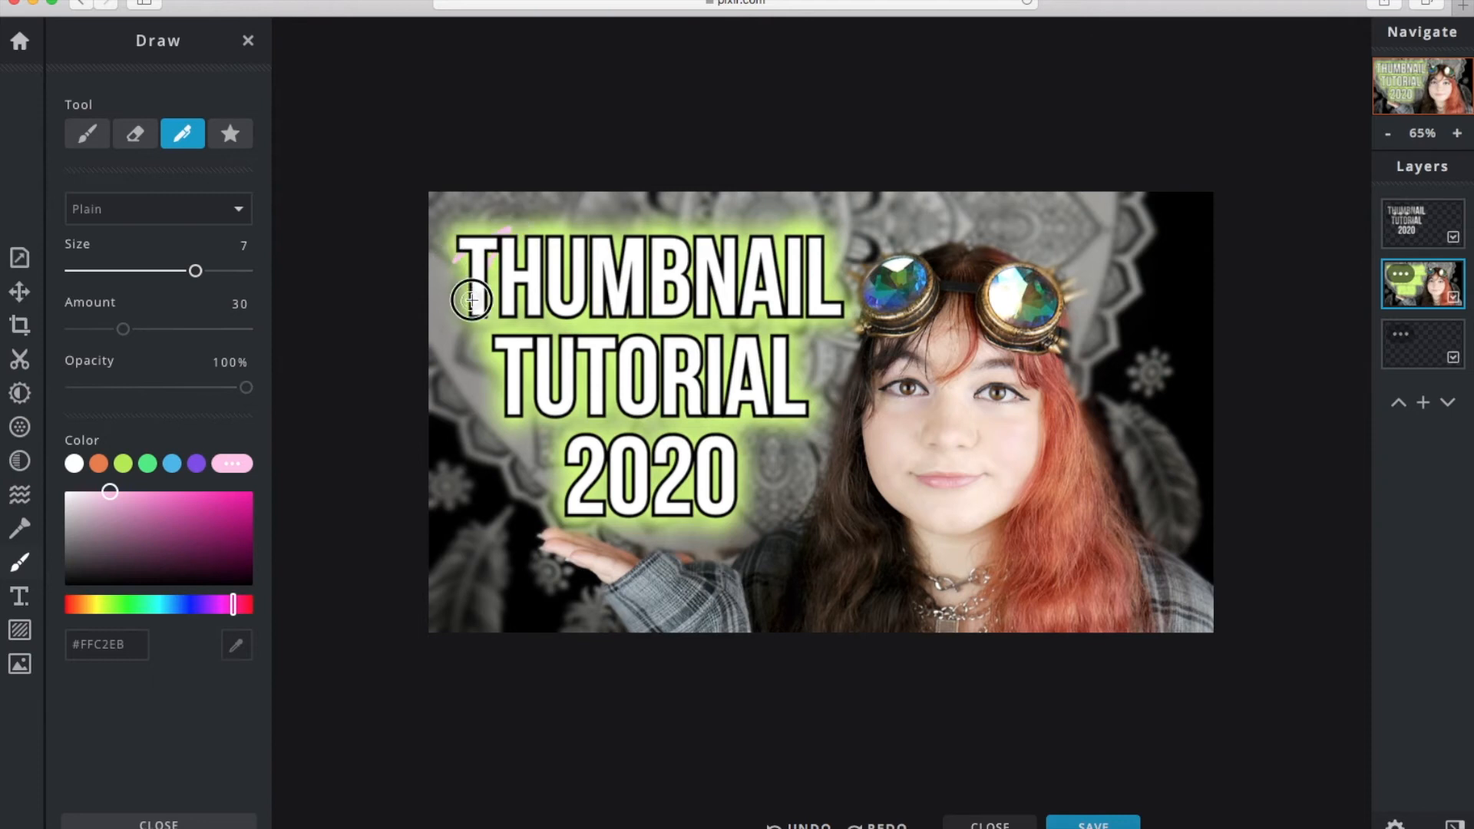
{"action": "left_click_drag", "start_coordinate": [840, 238], "coordinate": [829, 254]}
{"action": "left_click_drag", "start_coordinate": [821, 323], "coordinate": [801, 335]}
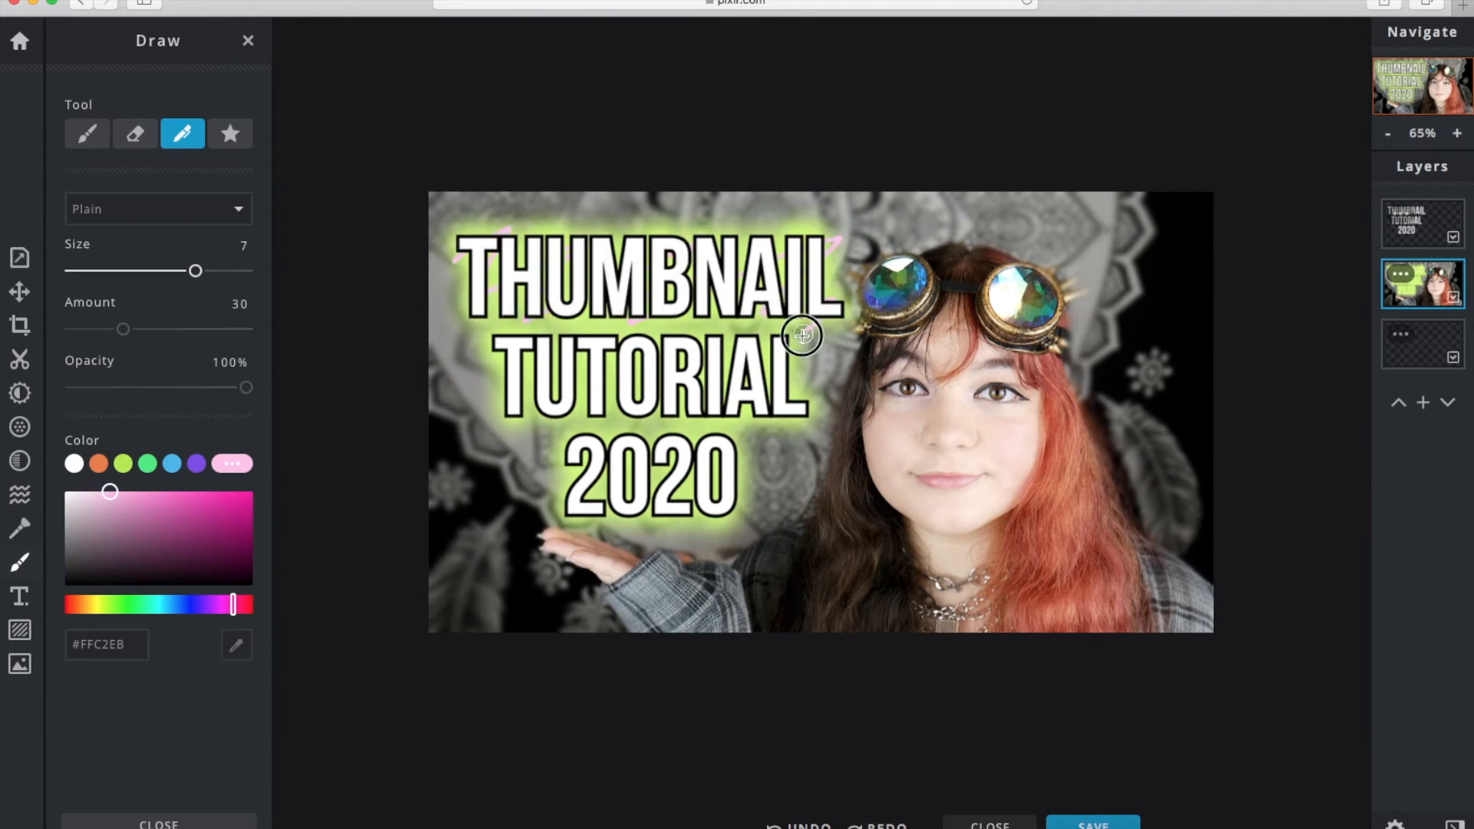
{"action": "left_click_drag", "start_coordinate": [503, 359], "coordinate": [485, 372]}
{"action": "left_click_drag", "start_coordinate": [554, 338], "coordinate": [531, 352]}
{"action": "left_click_drag", "start_coordinate": [764, 326], "coordinate": [739, 342]}
{"action": "left_click_drag", "start_coordinate": [822, 368], "coordinate": [802, 380]}
{"action": "left_click_drag", "start_coordinate": [586, 448], "coordinate": [557, 458]}
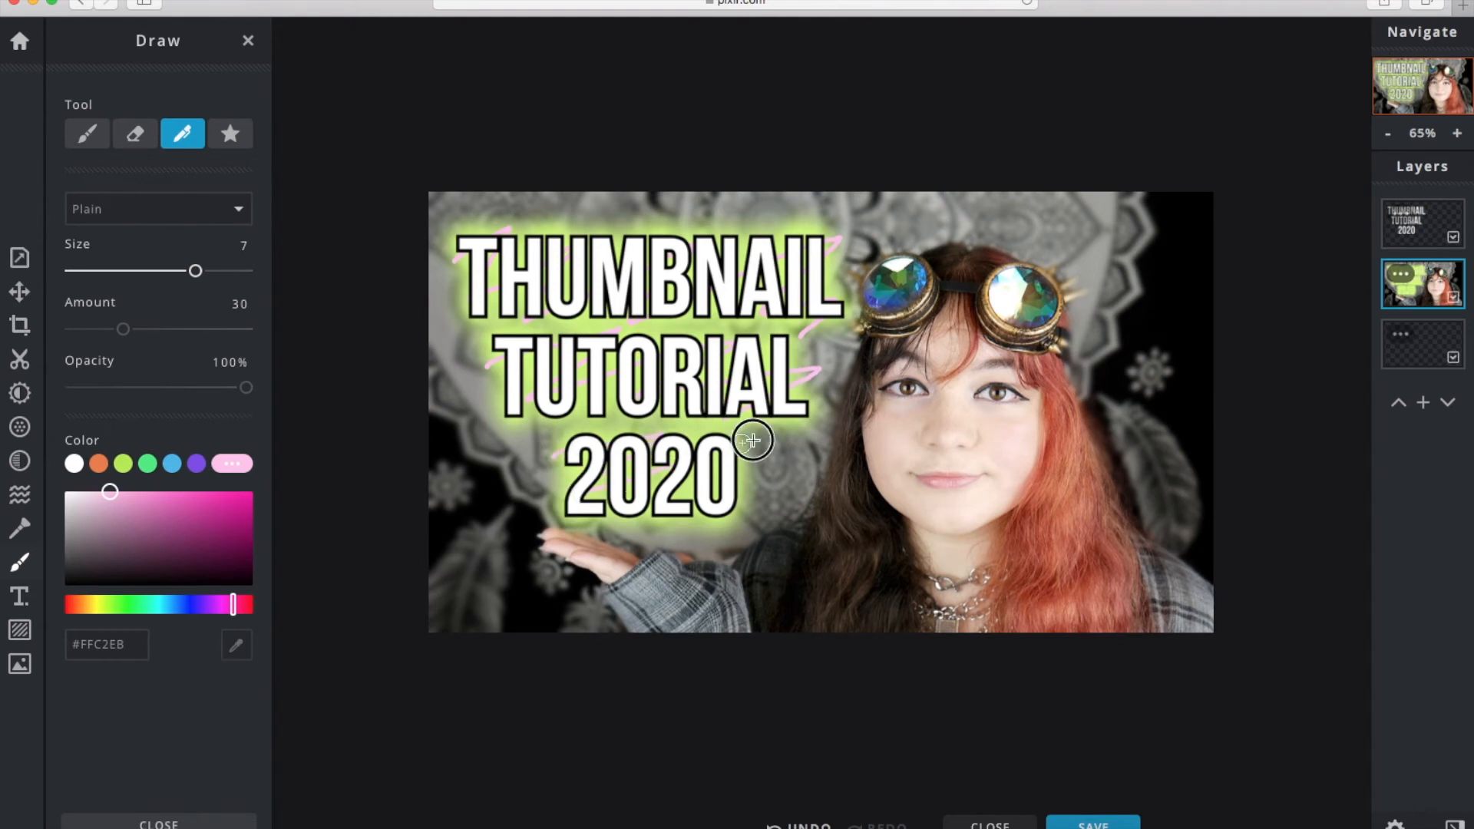
{"action": "left_click_drag", "start_coordinate": [756, 435], "coordinate": [739, 447]}
{"action": "left_click_drag", "start_coordinate": [585, 487], "coordinate": [568, 503]}
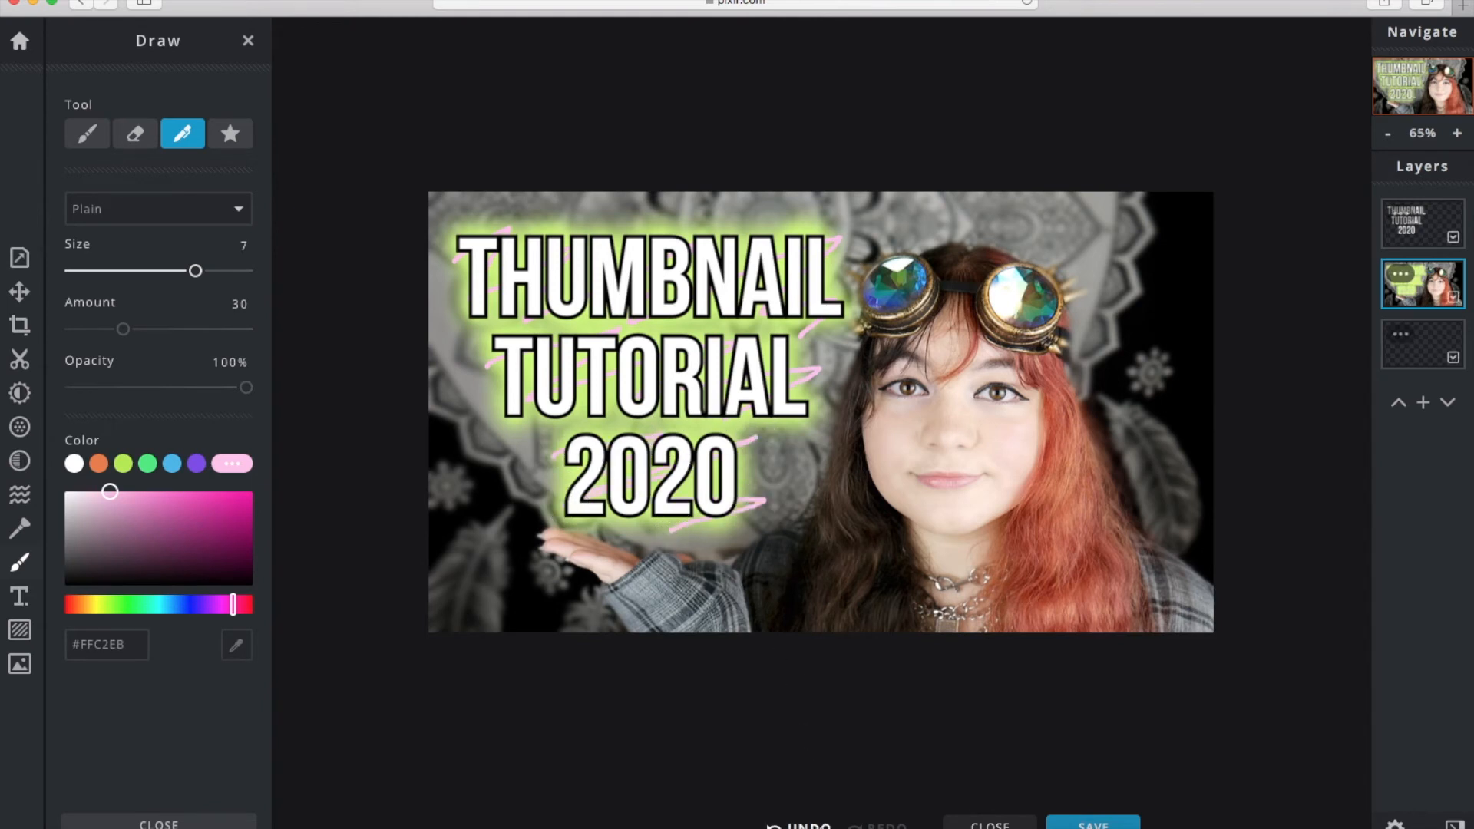
Undo all the light-pink accent strokes around the title
{"action": "left_click", "coordinate": [804, 825]}
{"action": "left_click", "coordinate": [805, 826]}
{"action": "left_click", "coordinate": [805, 825]}
{"action": "left_click", "coordinate": [804, 826]}
{"action": "left_click", "coordinate": [805, 825]}
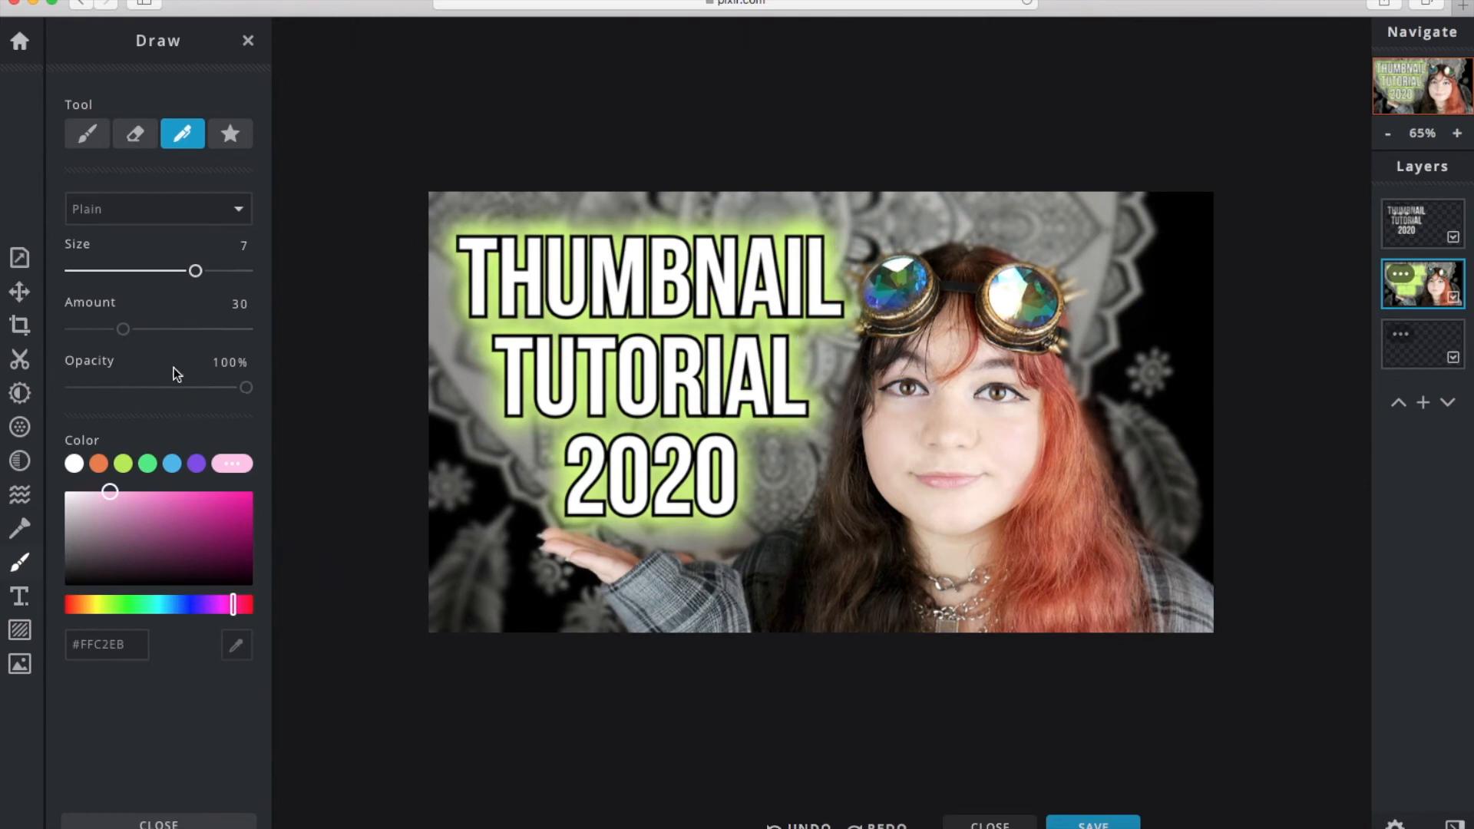
Try a blue filled rectangle behind the word THUMBNAIL and undo it
{"action": "left_click", "coordinate": [242, 140]}
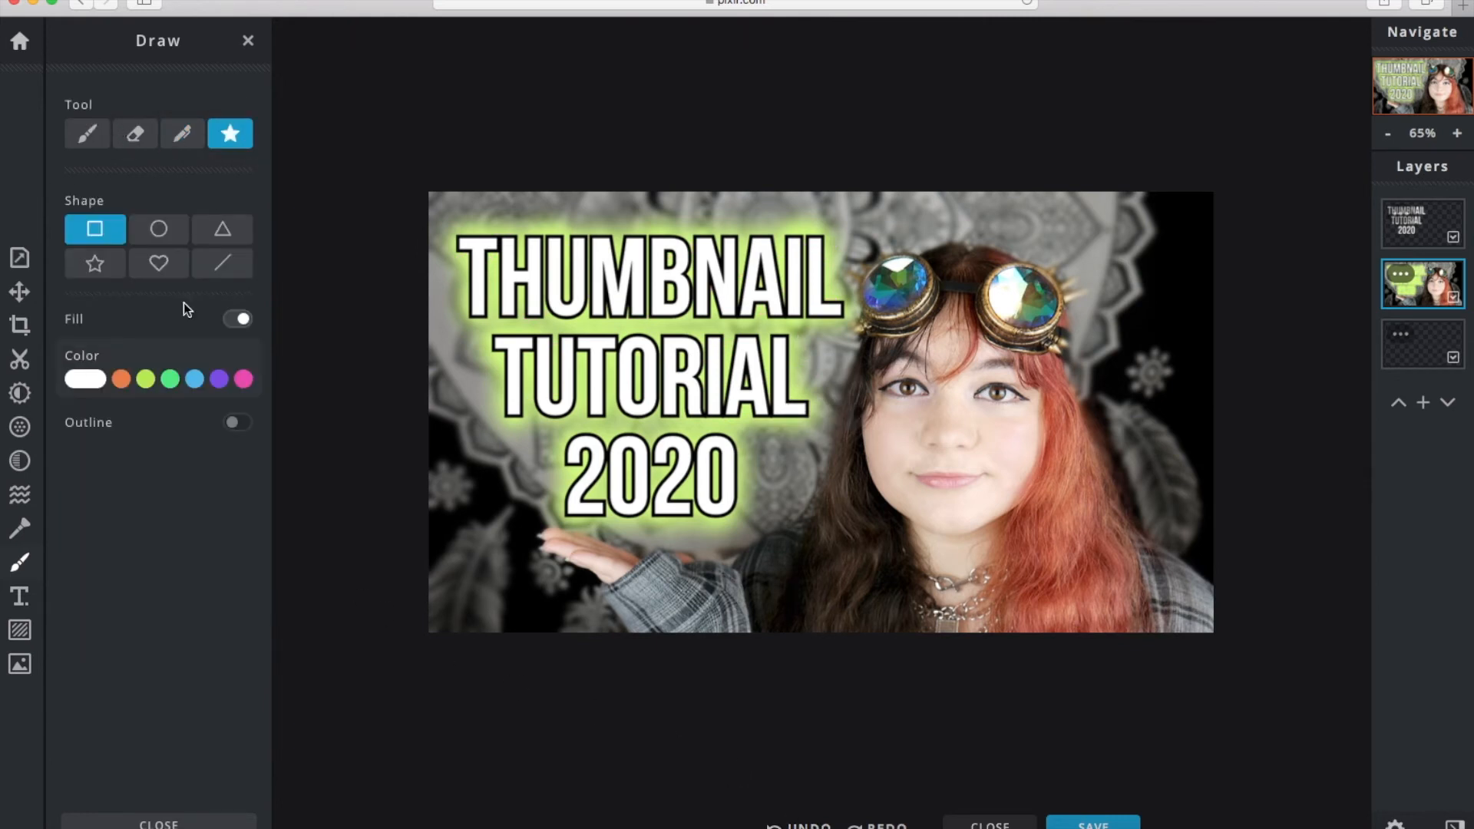
{"action": "left_click", "coordinate": [201, 381]}
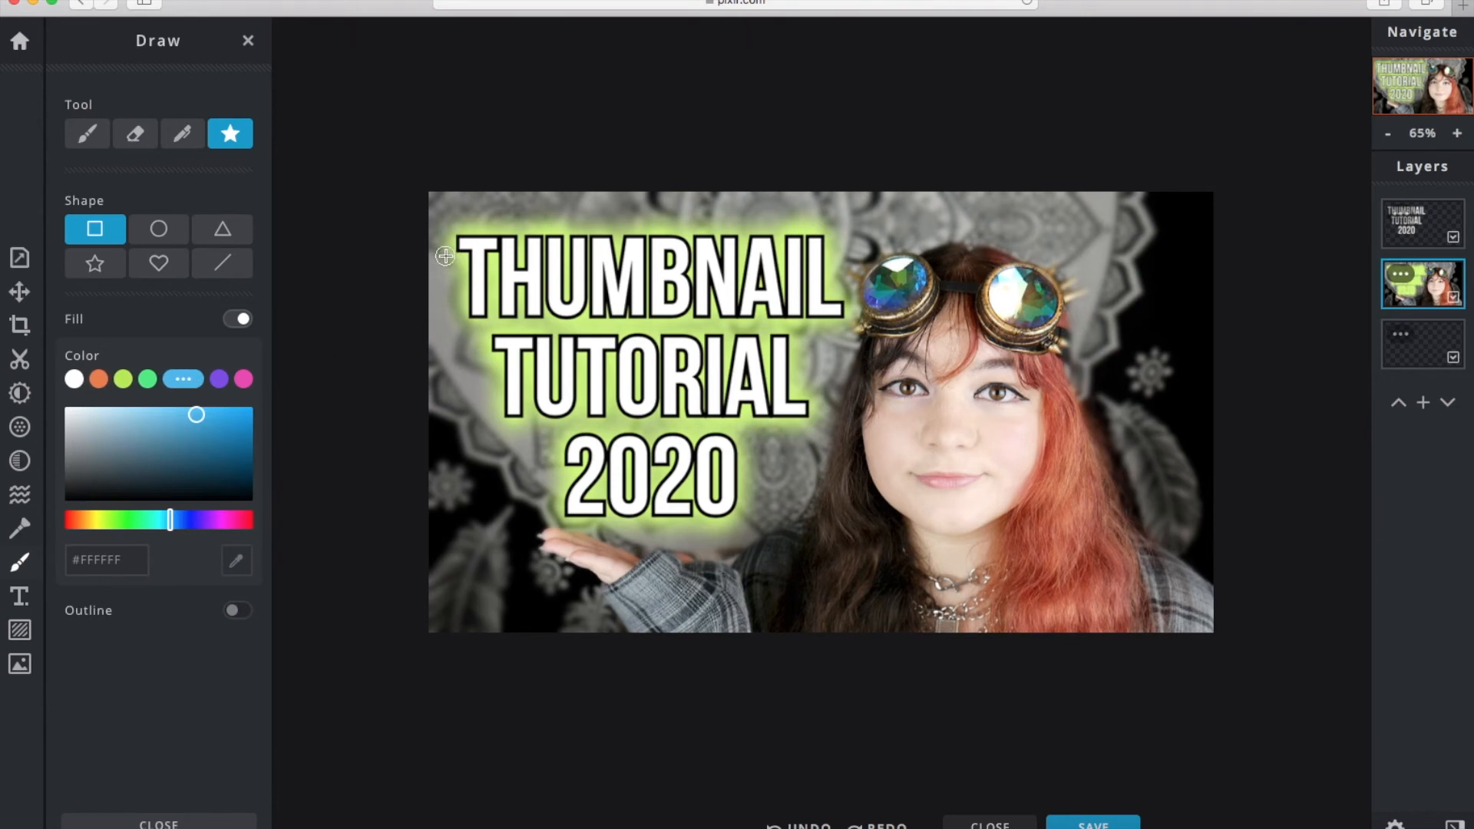
{"action": "left_click_drag", "start_coordinate": [451, 250], "coordinate": [849, 292]}
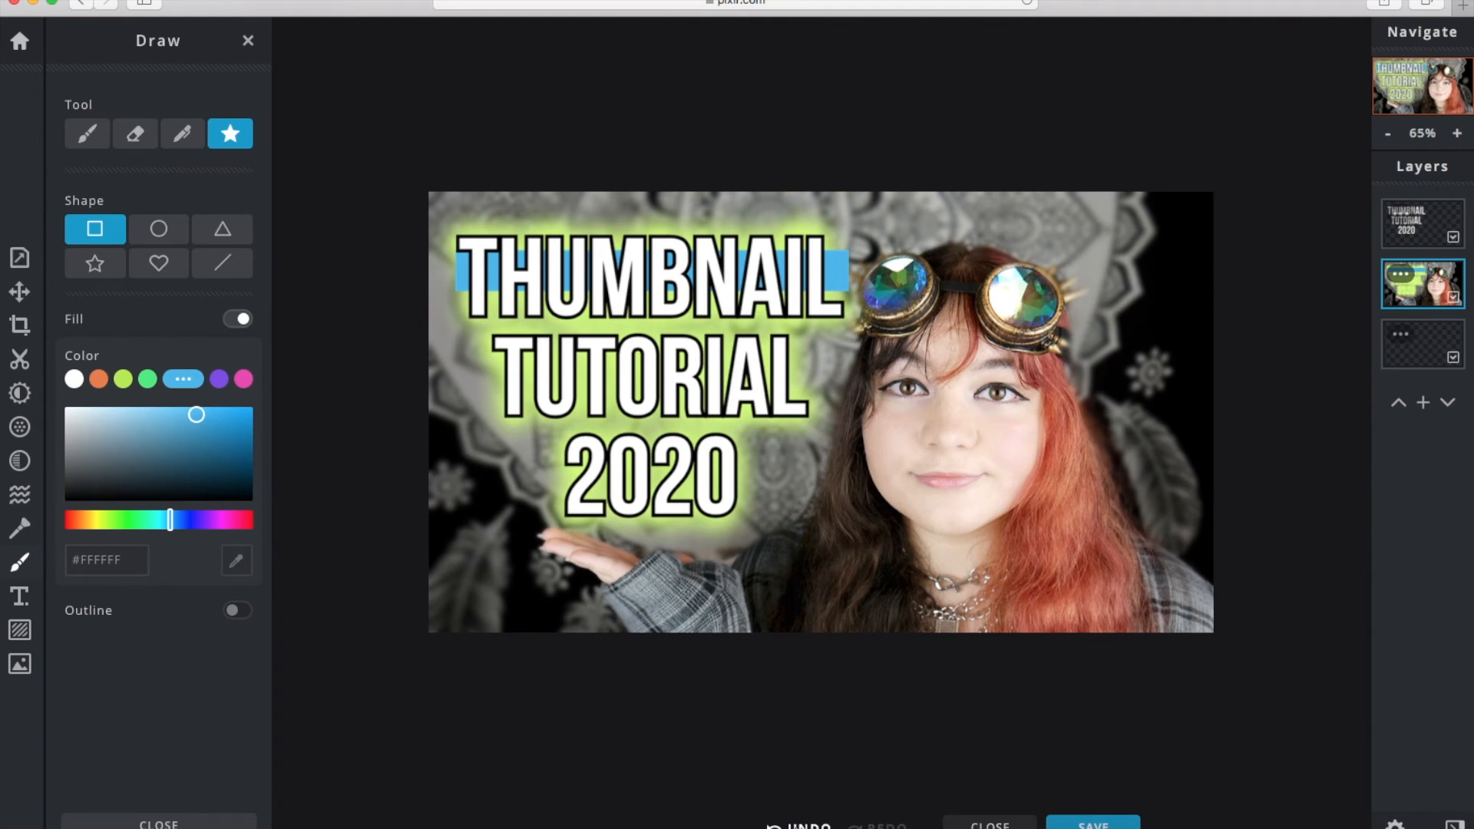
{"action": "left_click", "coordinate": [799, 824]}
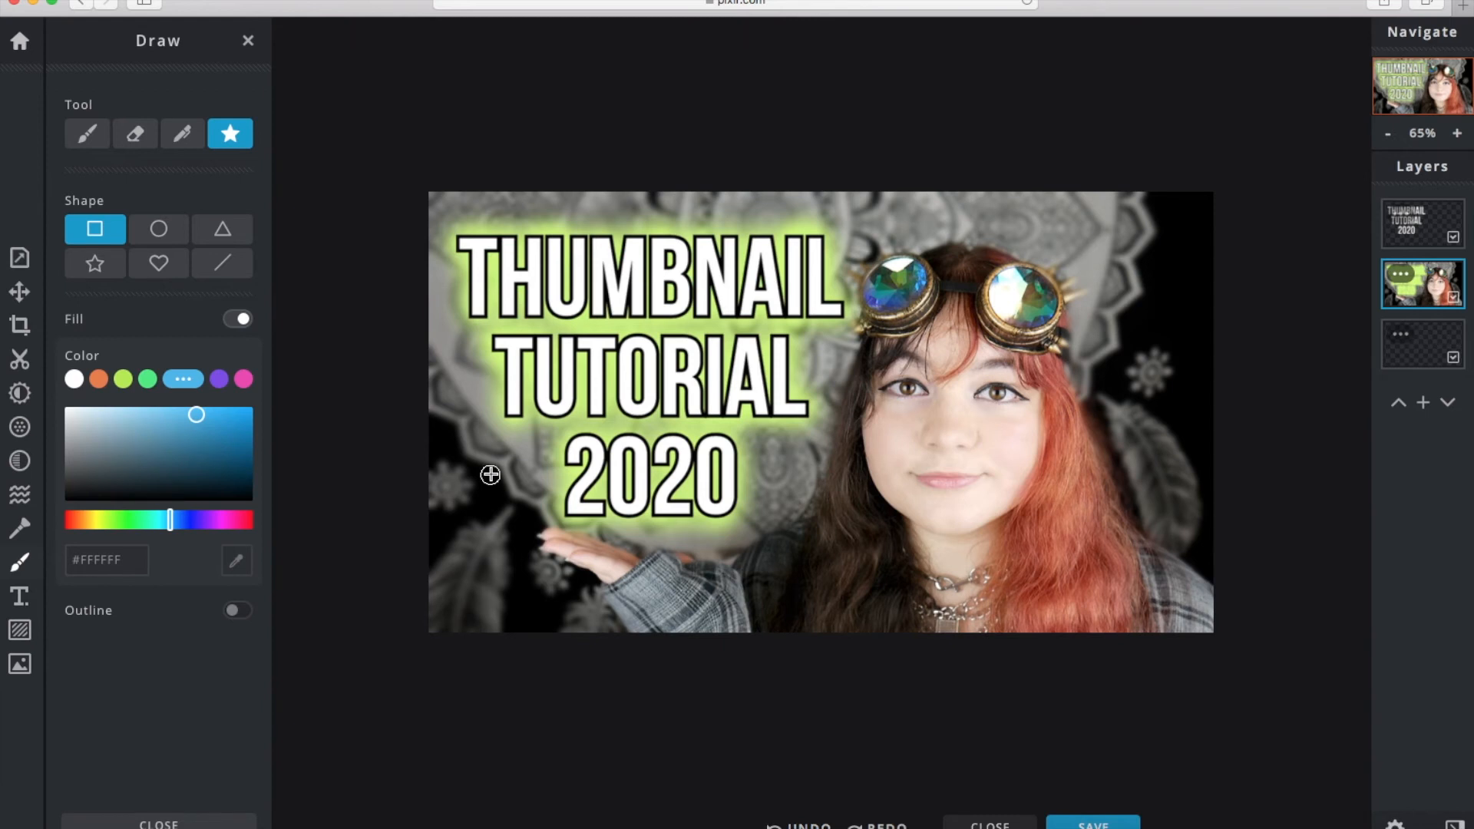
Try a blue filled rectangle spanning the full THUMBNAIL line again, undo it, and leave drawing mode with no layer selected
{"action": "left_click_drag", "start_coordinate": [450, 231], "coordinate": [850, 323]}
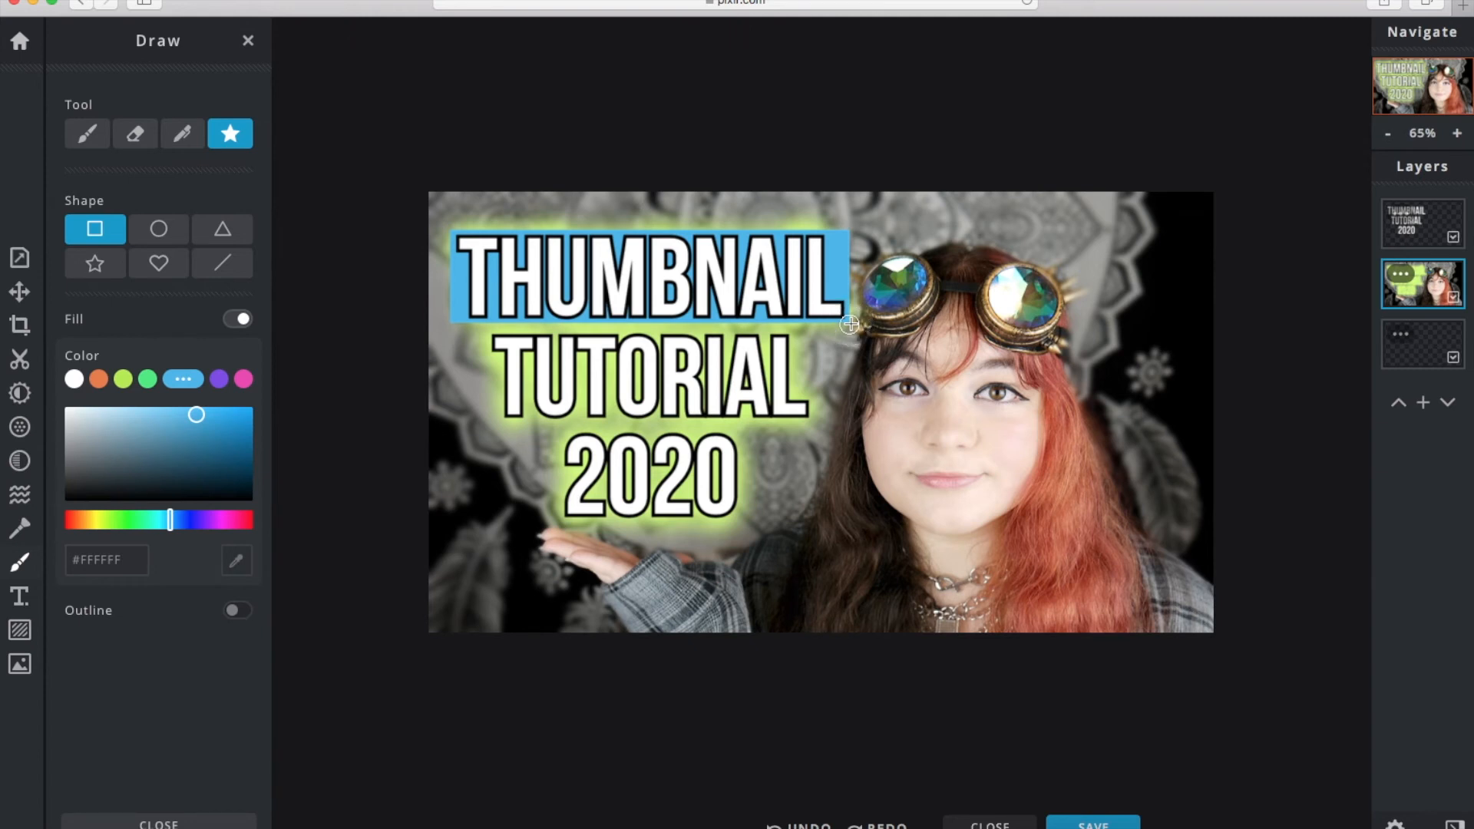
{"action": "left_click", "coordinate": [806, 821]}
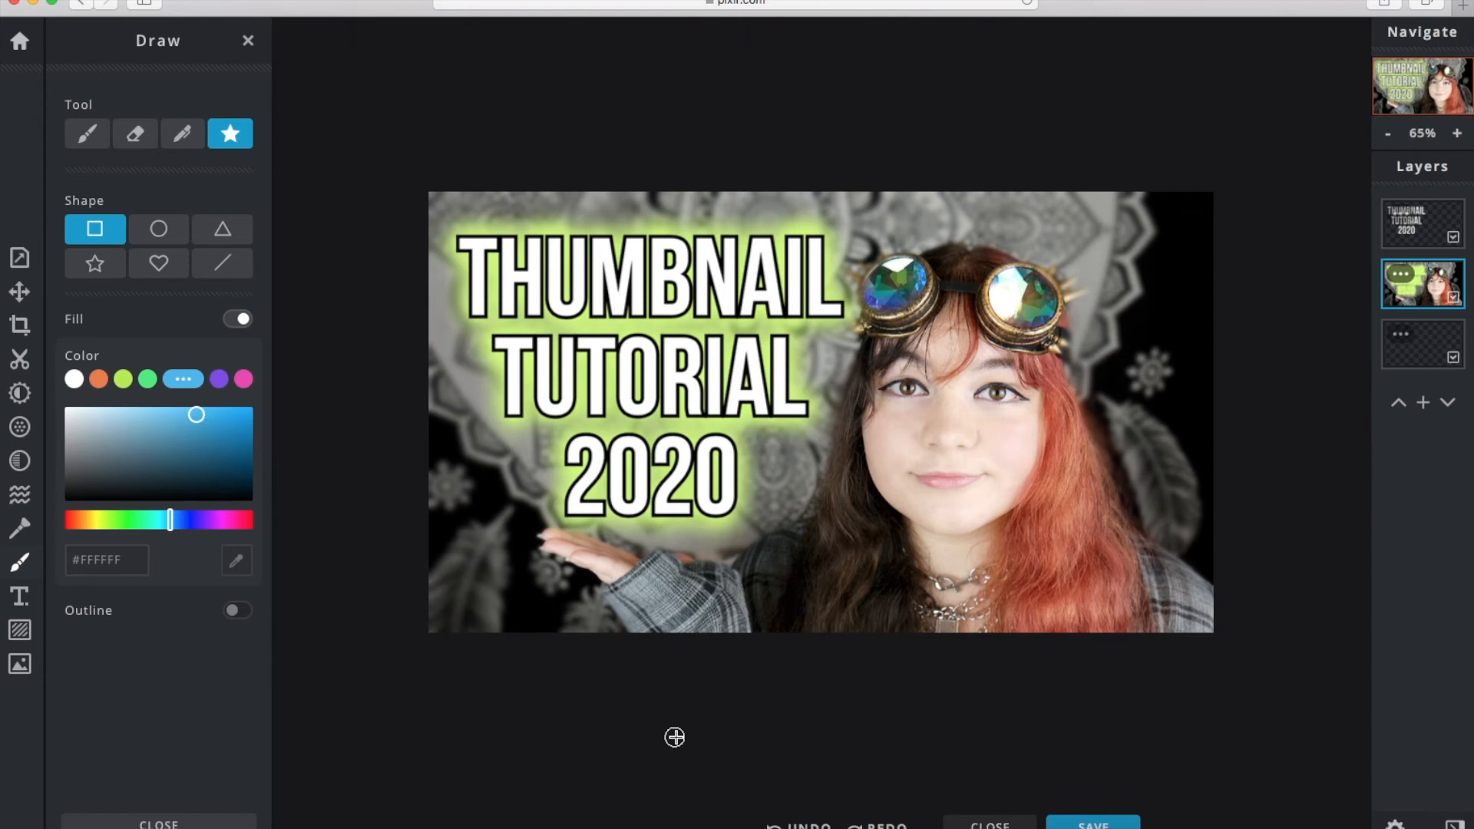
{"action": "left_click", "coordinate": [19, 291]}
{"action": "left_click", "coordinate": [371, 288]}
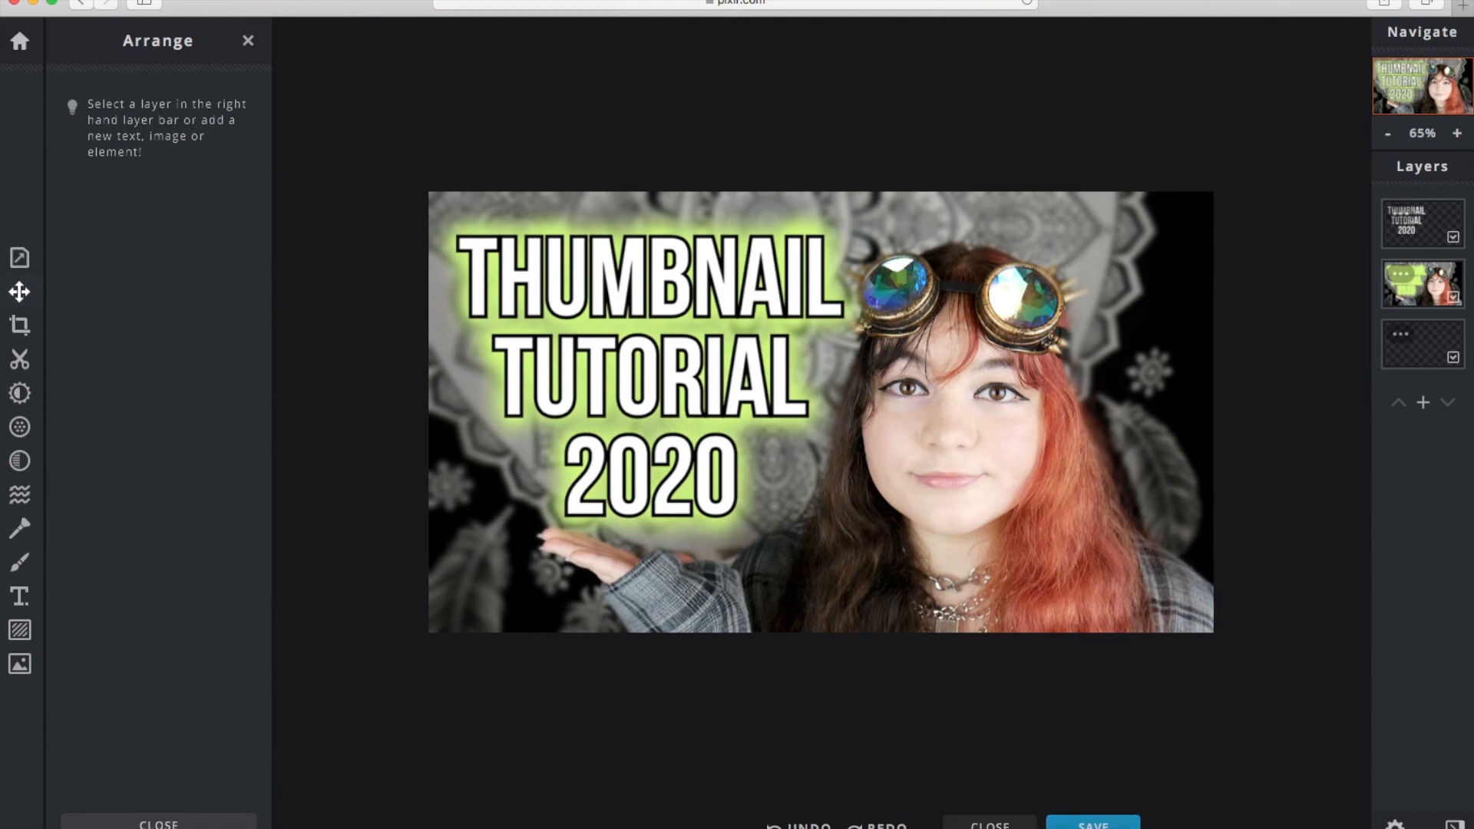
{"action": "left_click", "coordinate": [1093, 823]}
{"action": "left_click", "coordinate": [830, 301]}
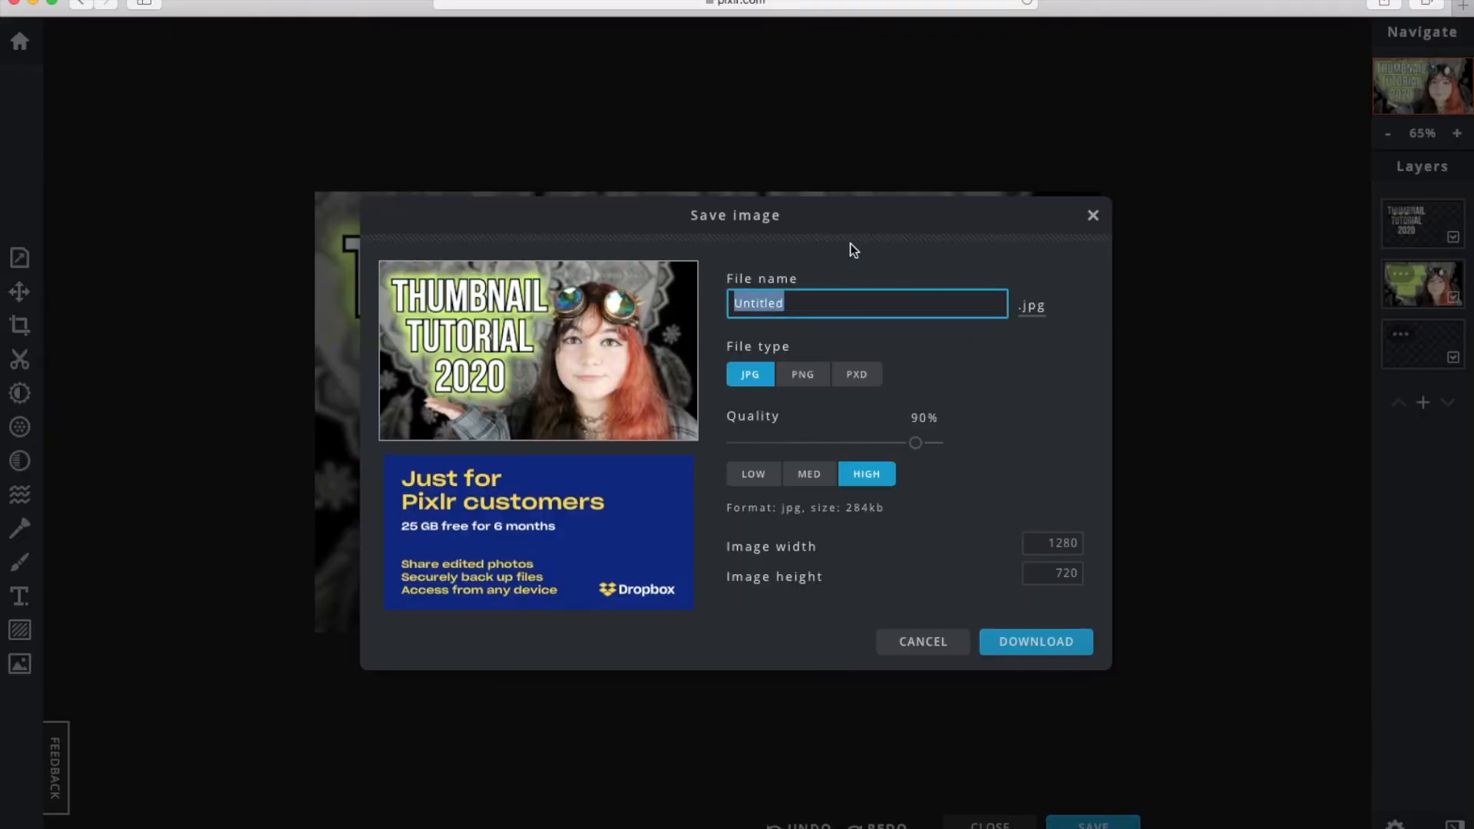
{"action": "type", "text": "thumbnail tutorial"}
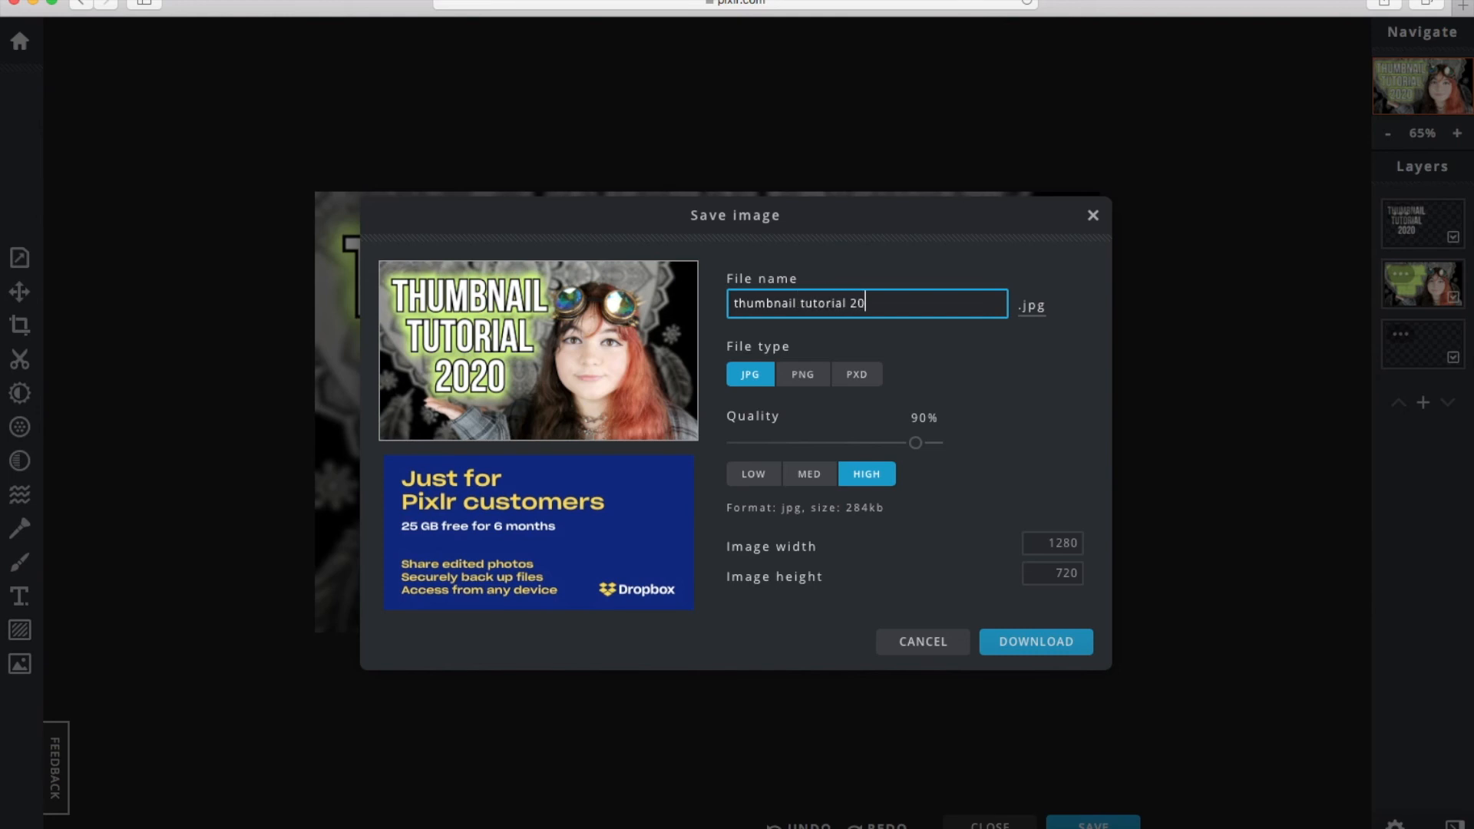
{"action": "type", "text": "20202020"}
{"action": "left_click", "coordinate": [1052, 645]}
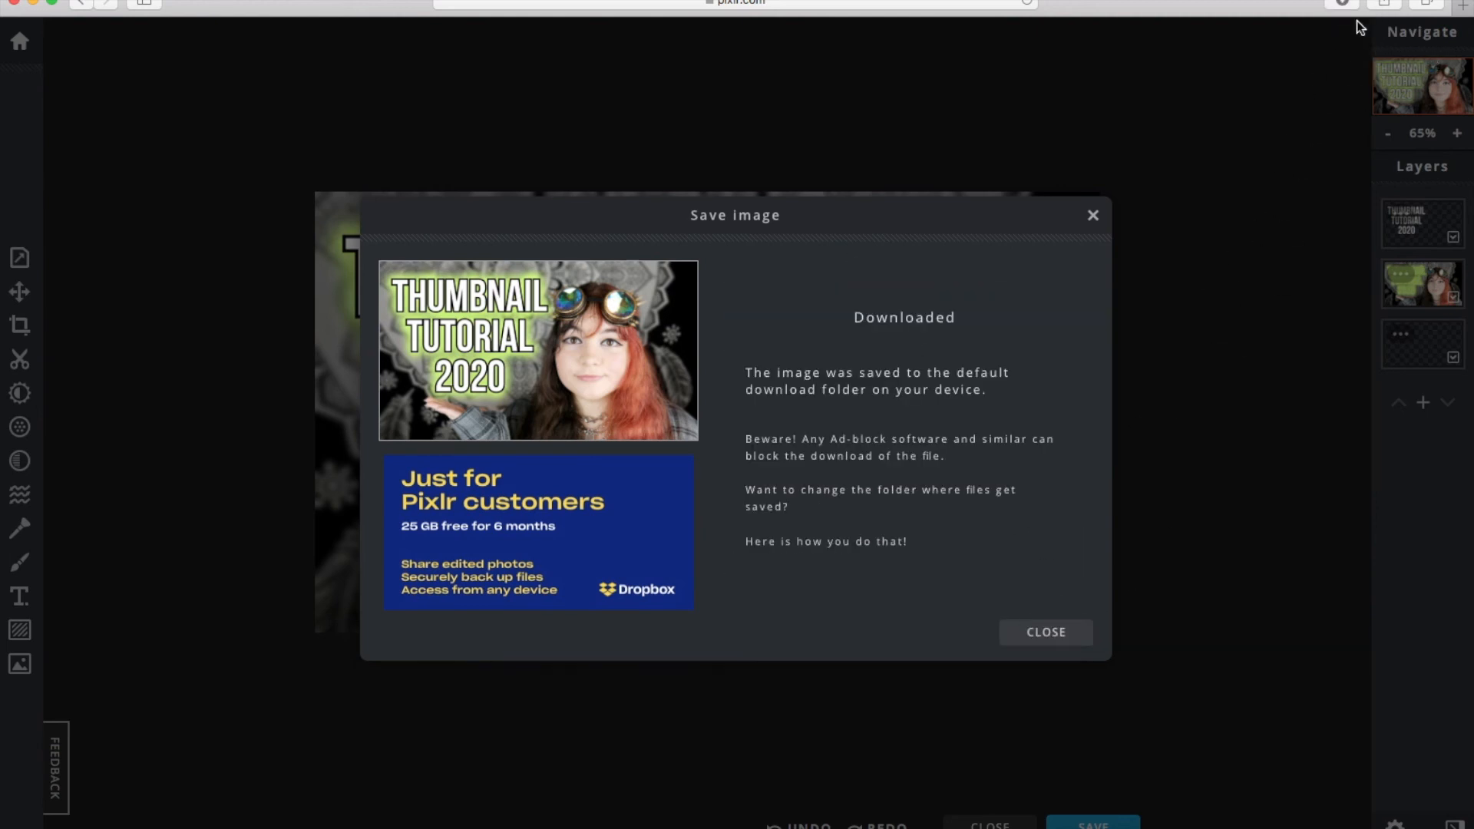
Pull the downloaded thumbnail JPG out of the browser's download list and clear that list
{"action": "left_click", "coordinate": [1342, 5]}
{"action": "left_click_drag", "start_coordinate": [1339, 70], "coordinate": [1470, 507]}
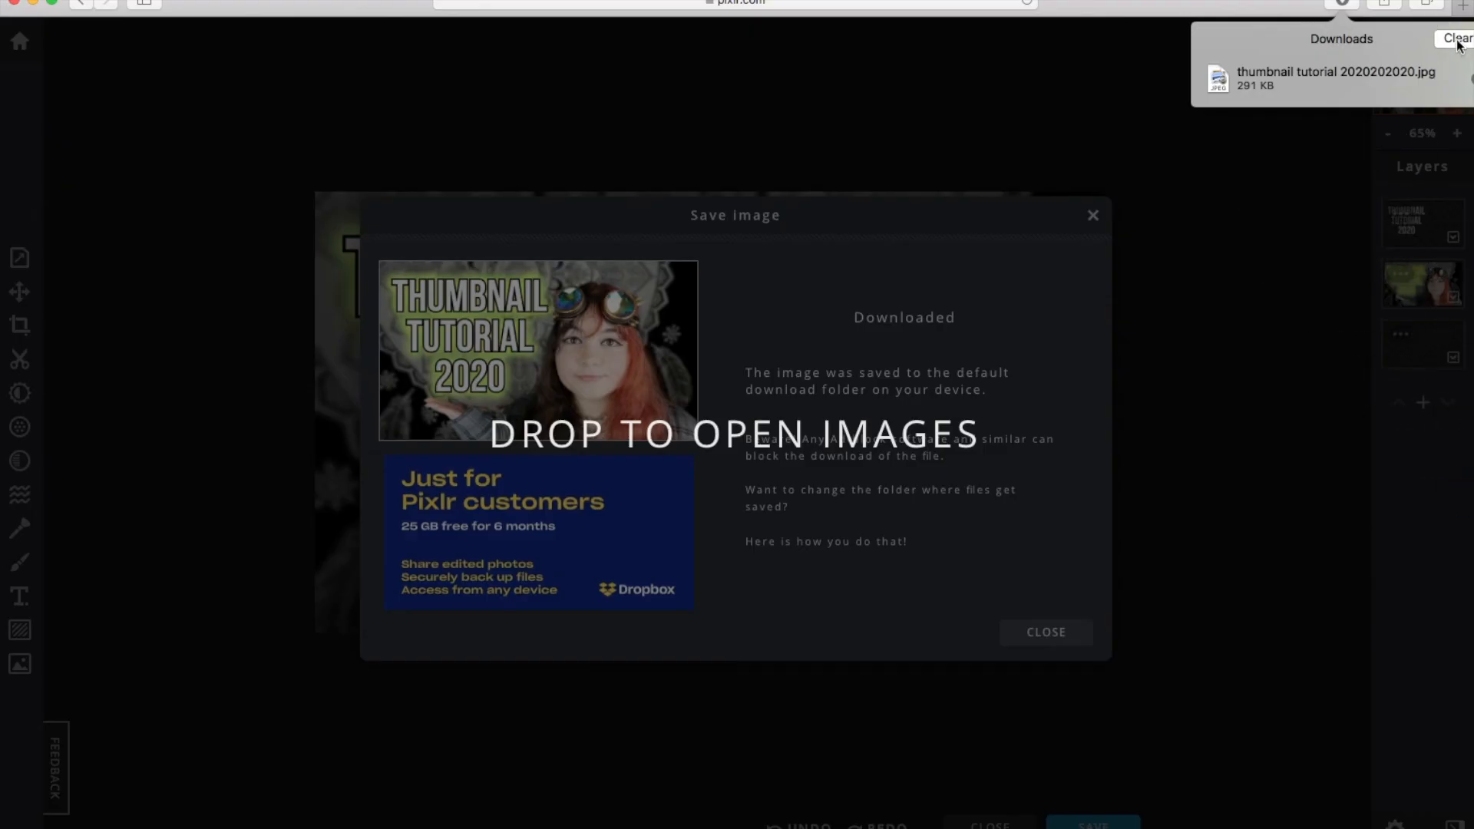
{"action": "left_click", "coordinate": [1457, 40]}
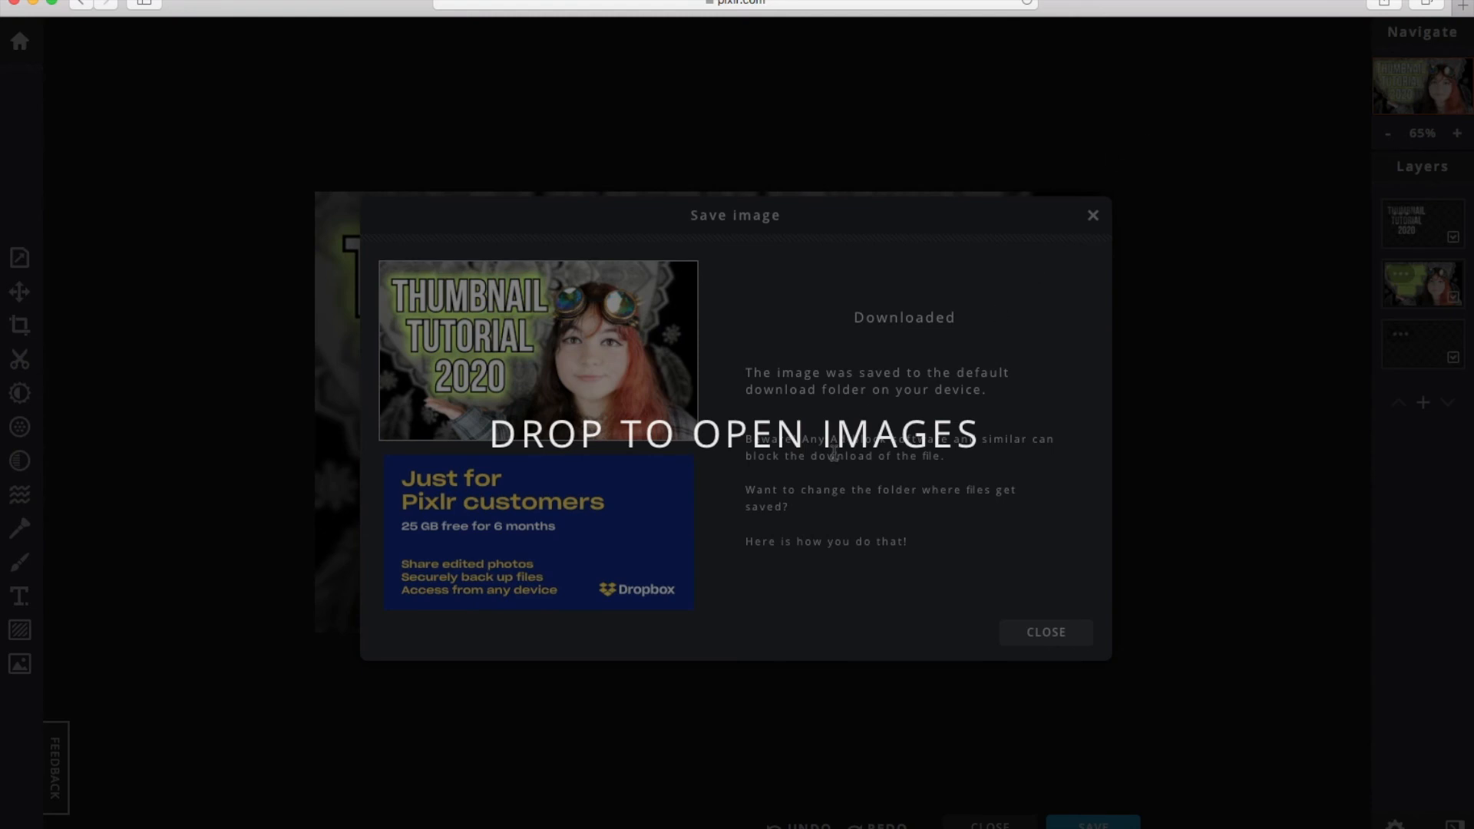